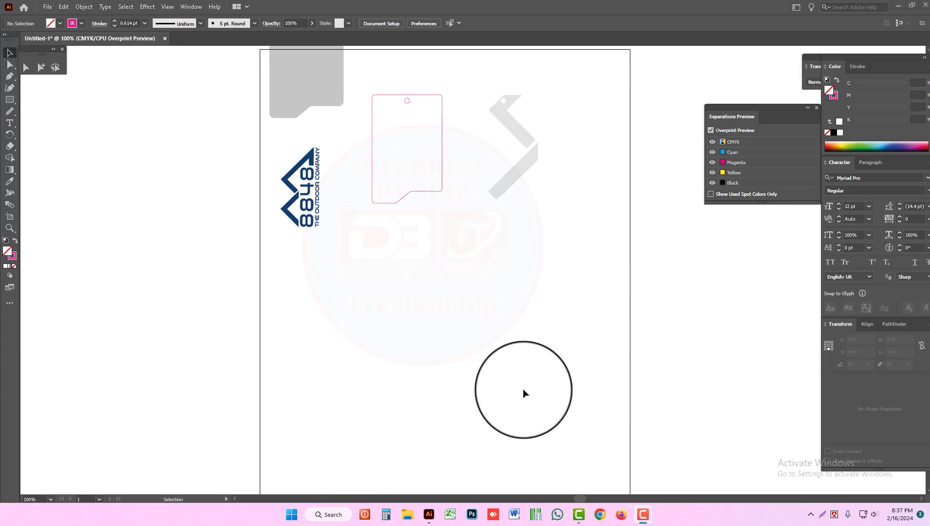
- Marquee-select all the tag artwork, including the logo and grey shape
scroll(524, 393, "up", 1)
scroll(524, 394, "up", 2)
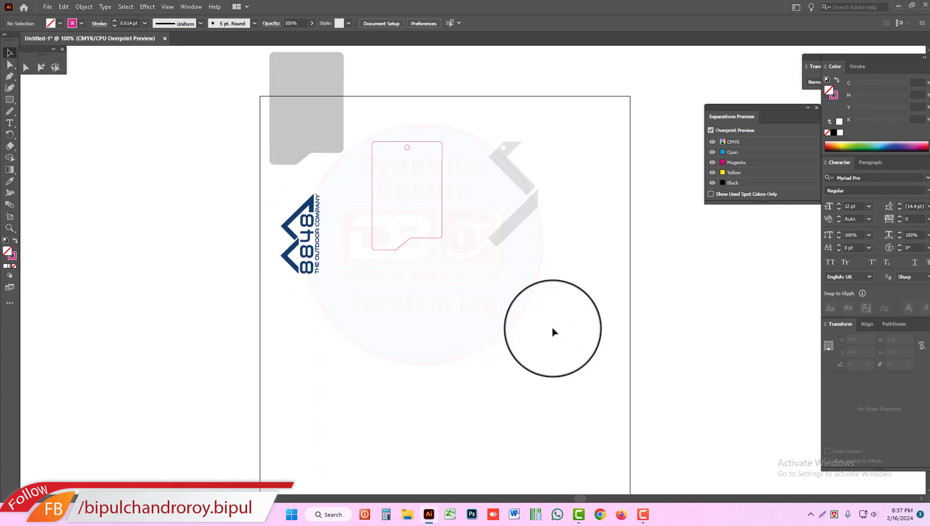
left_click_drag(622, 335, 234, 73)
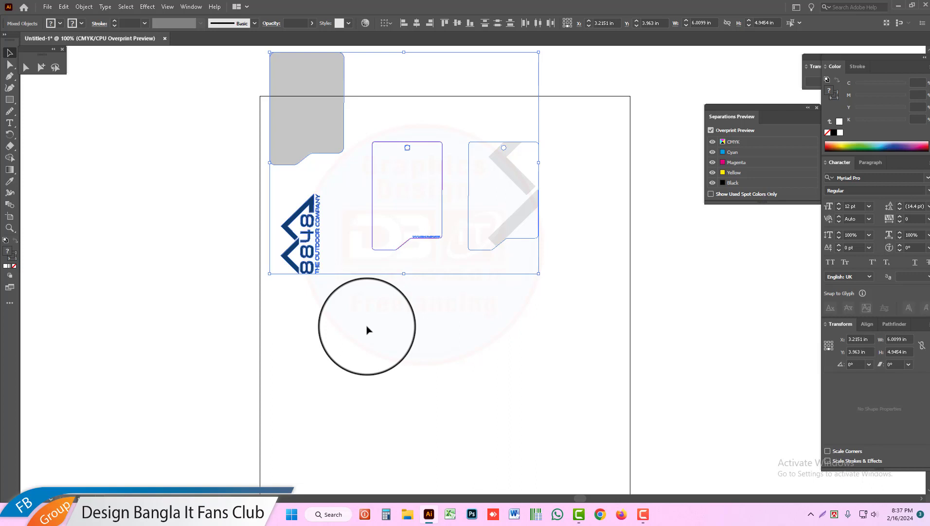
- Inspect the grey rounded shape and the pink outline, then marquee-select the pink tag outline
left_click(335, 298)
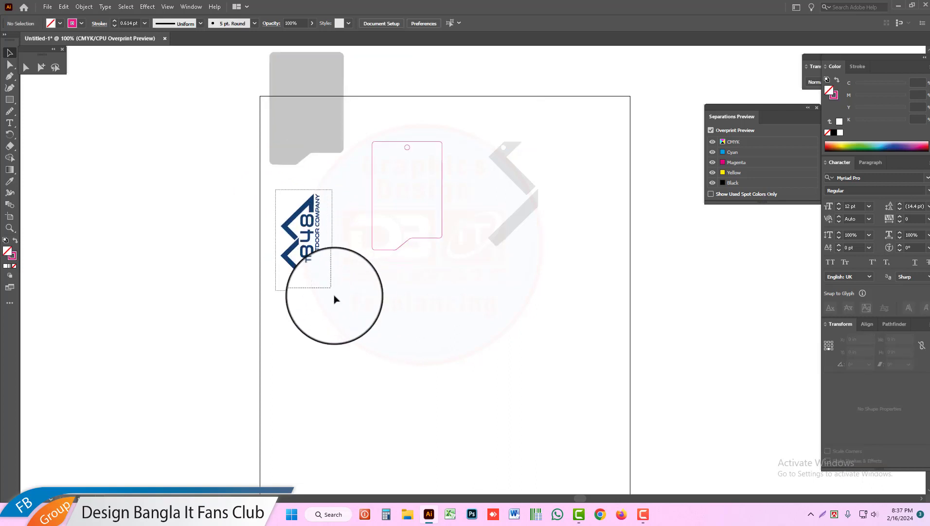
left_click(328, 130)
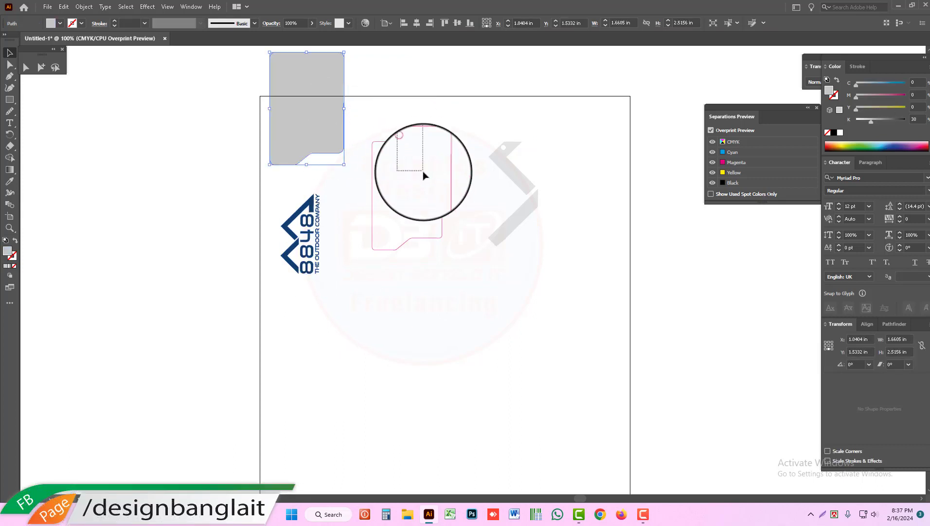
left_click(423, 177)
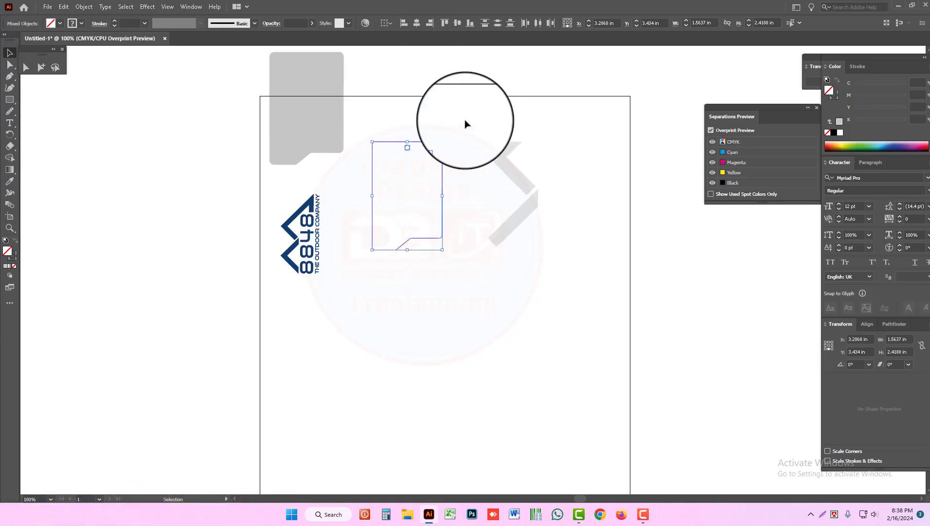
left_click(425, 145)
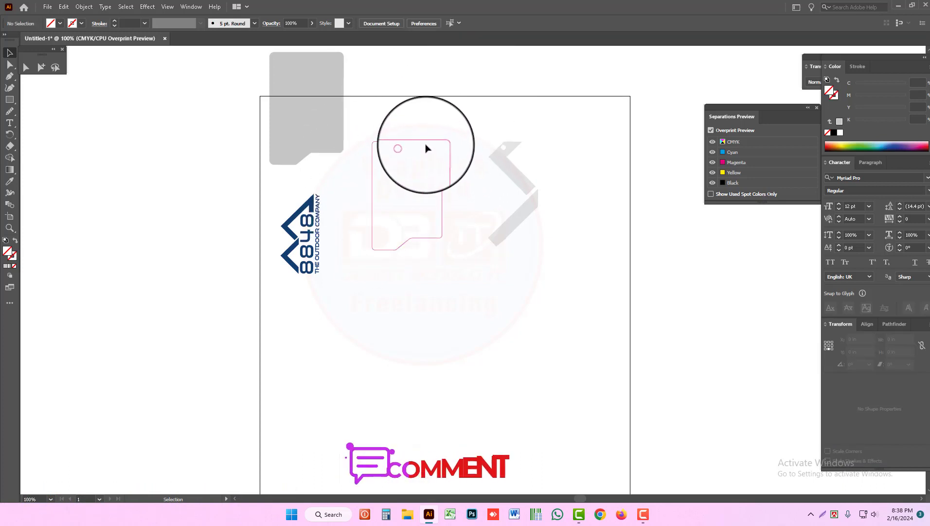
left_click_drag(367, 137, 442, 265)
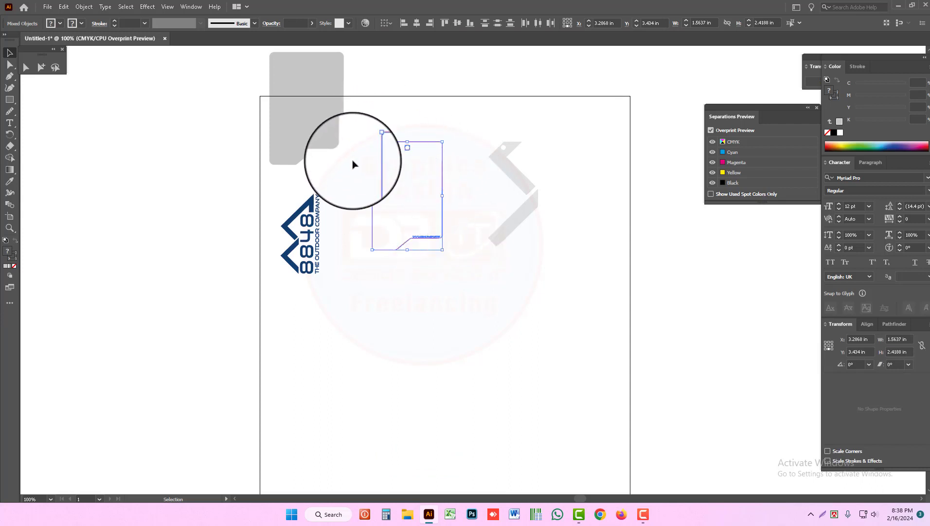
- With Group Selection, zoom in on the pink tag and marquee-select its die-cut outline path
left_click(41, 67)
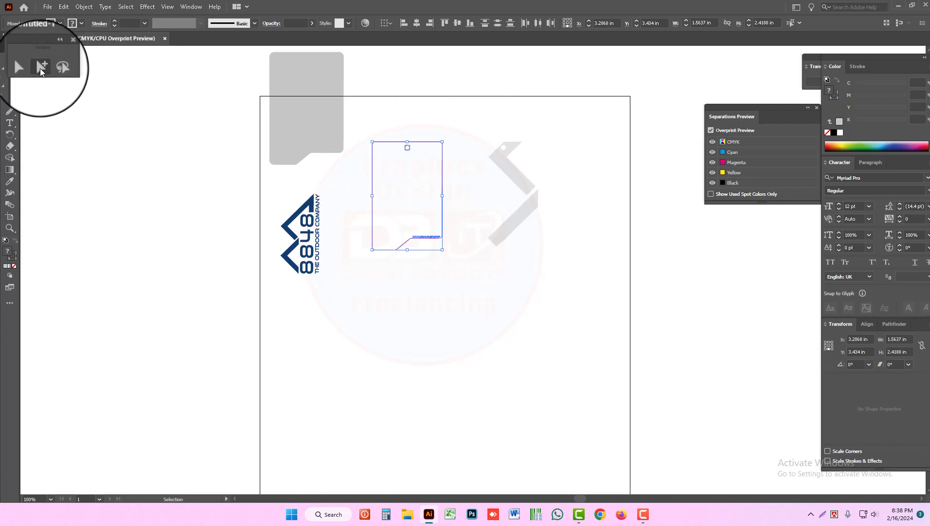
left_click(378, 139)
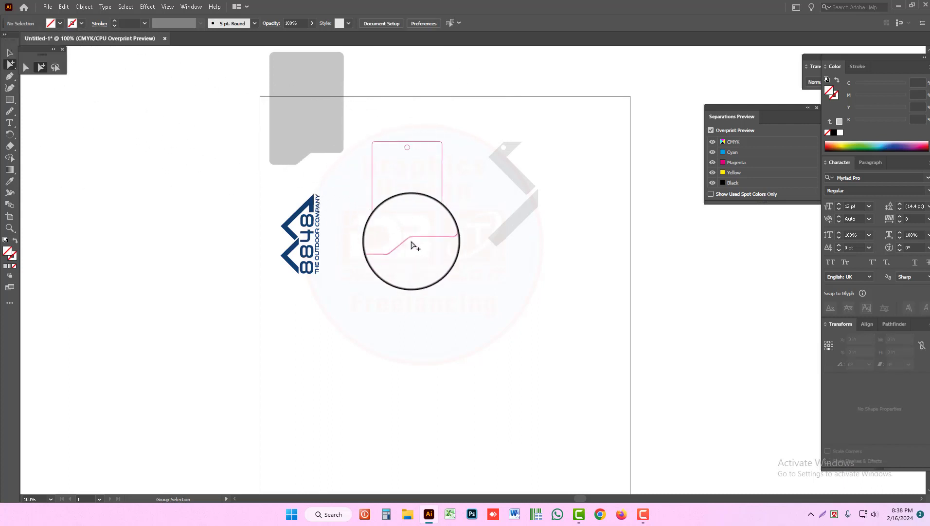
key("z")
left_click_drag(256, 118, 579, 316)
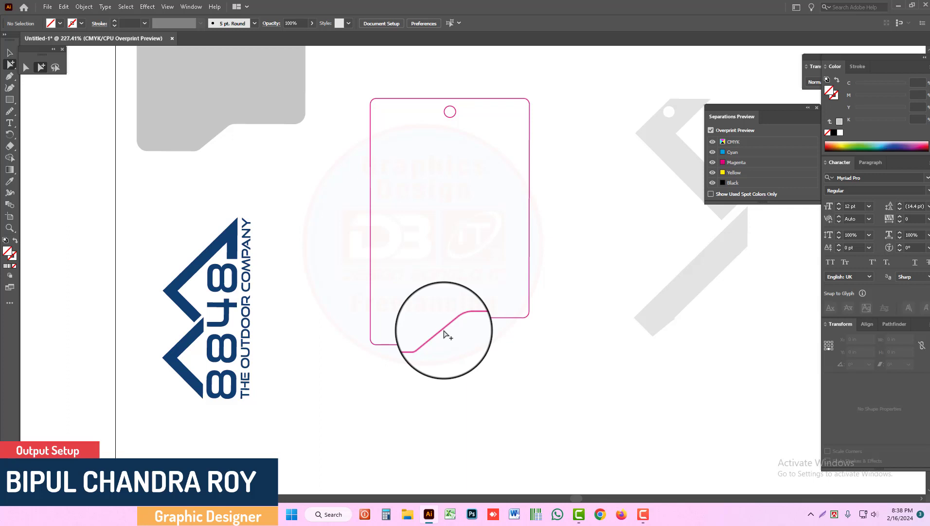
left_click_drag(559, 199, 521, 223)
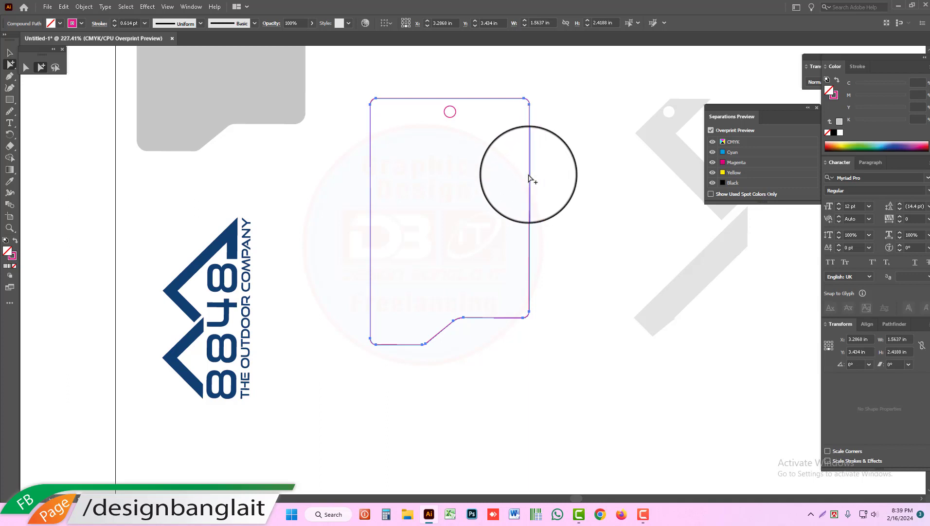
- Offset the tag's die-cut path by 2mm with Miter joins, then deselect
left_click(84, 6)
mouse_move(102, 243)
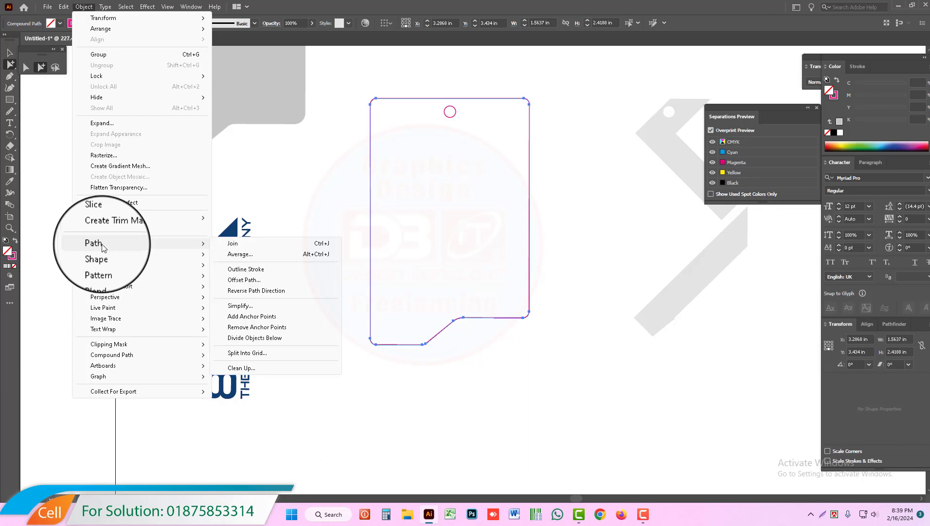
left_click(244, 278)
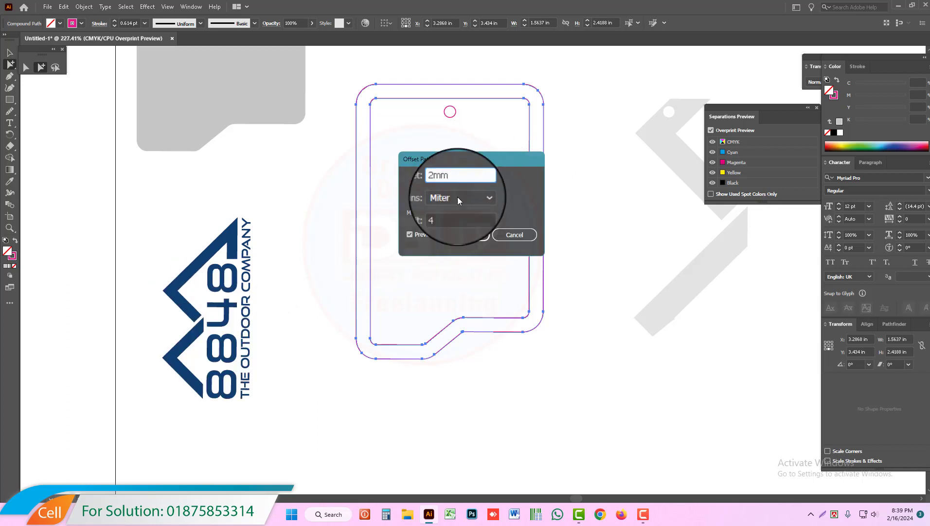
left_click(183, 381)
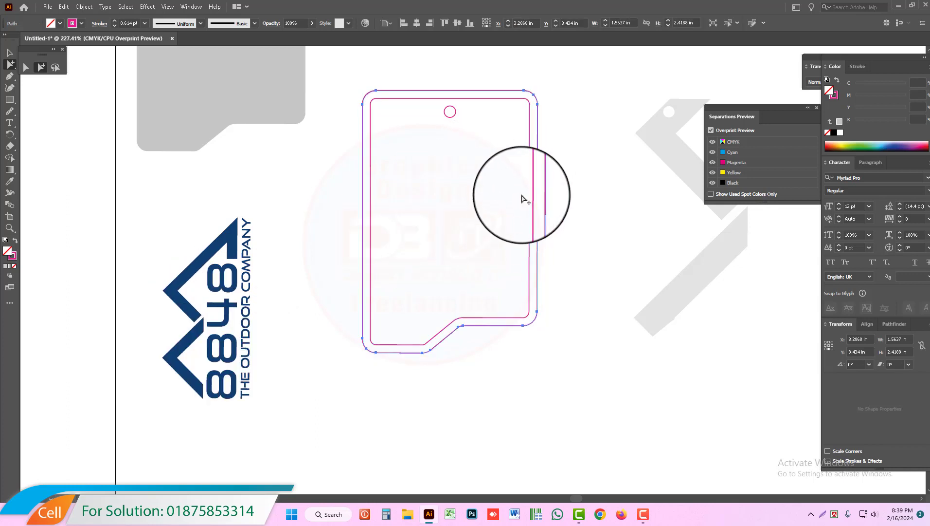
left_click(547, 146)
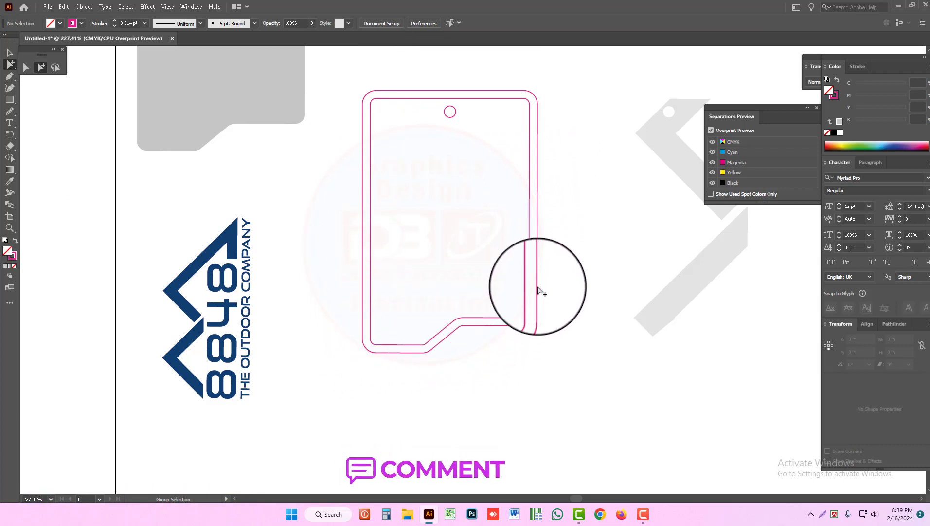
- Recolor both tag outlines and the hang hole from magenta to a thin cyan stroke
left_click(271, 108)
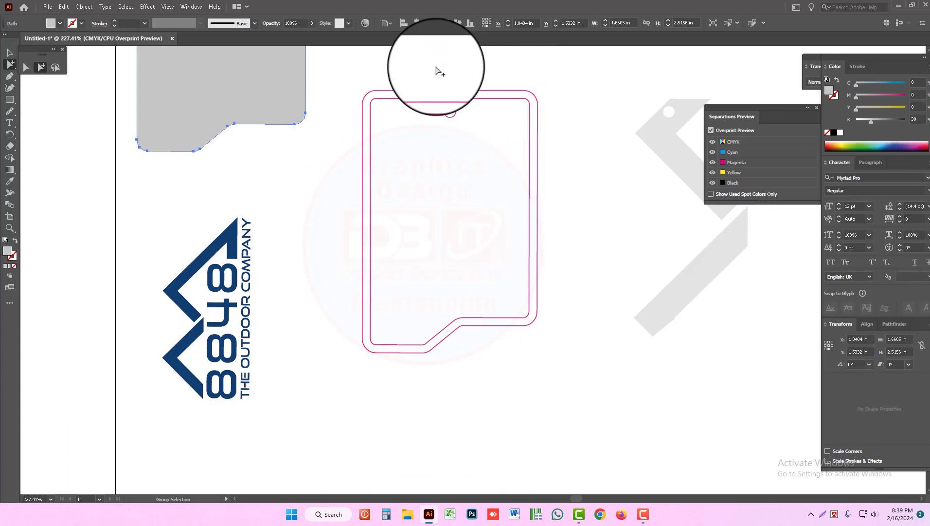
left_click(87, 66)
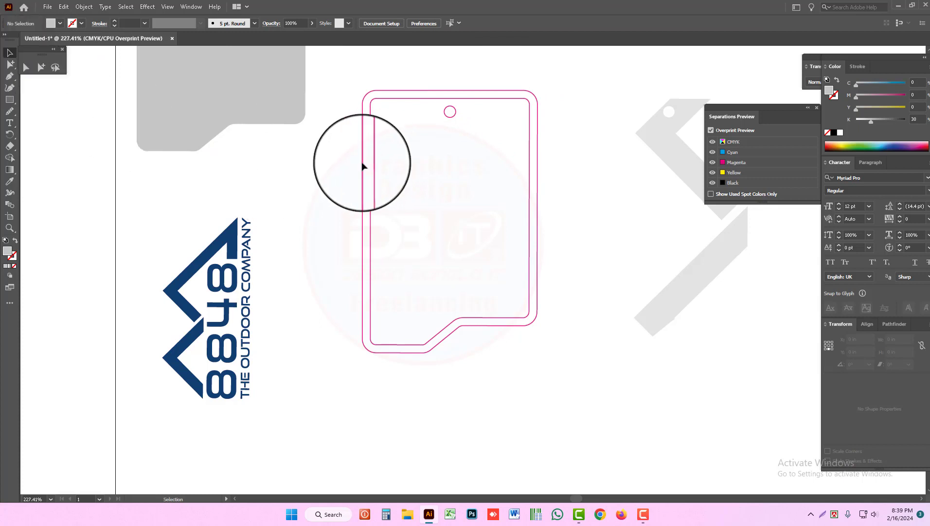
left_click(32, 80)
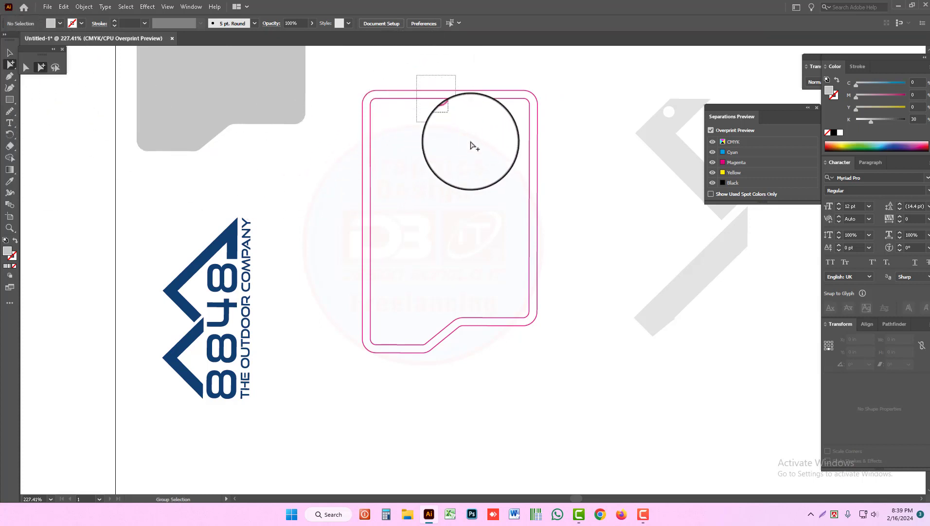
left_click_drag(473, 145, 475, 145)
right_click(474, 146)
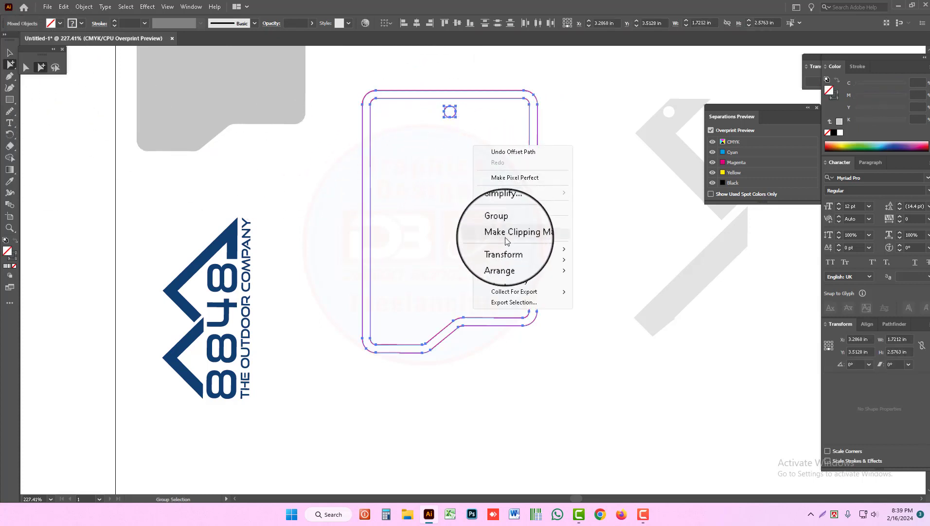
left_click(598, 150)
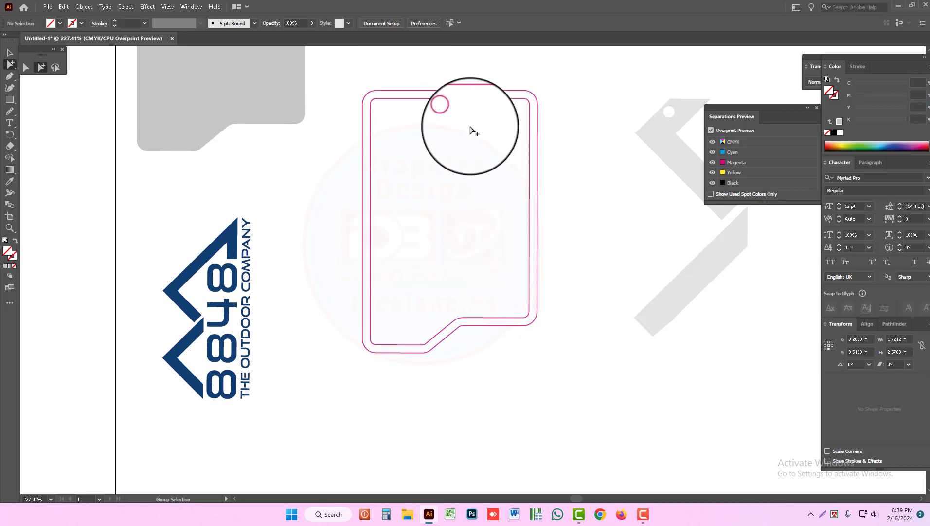
left_click(10, 52)
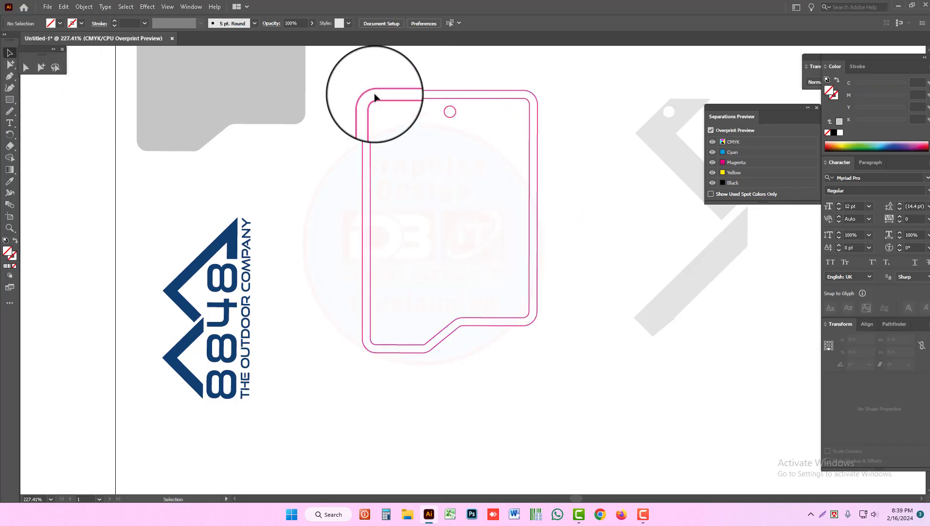
left_click_drag(377, 84, 422, 129)
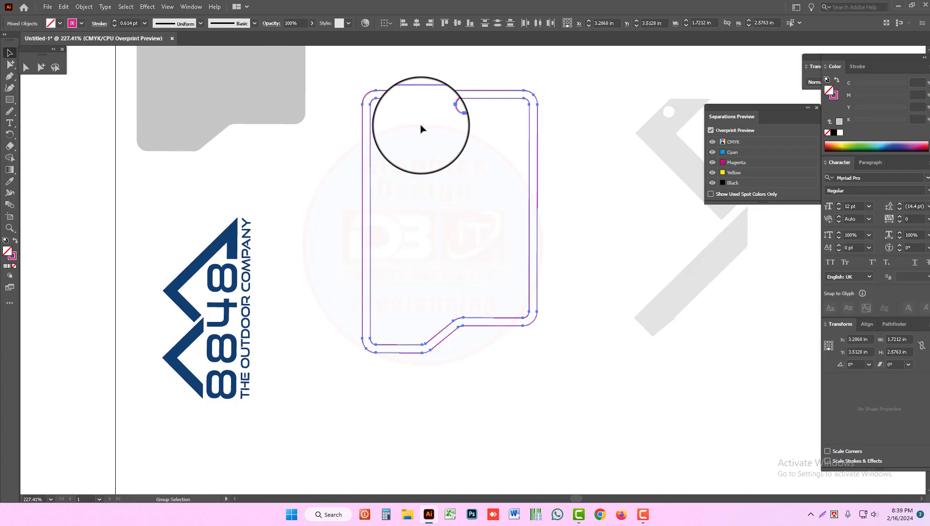
left_click(569, 150)
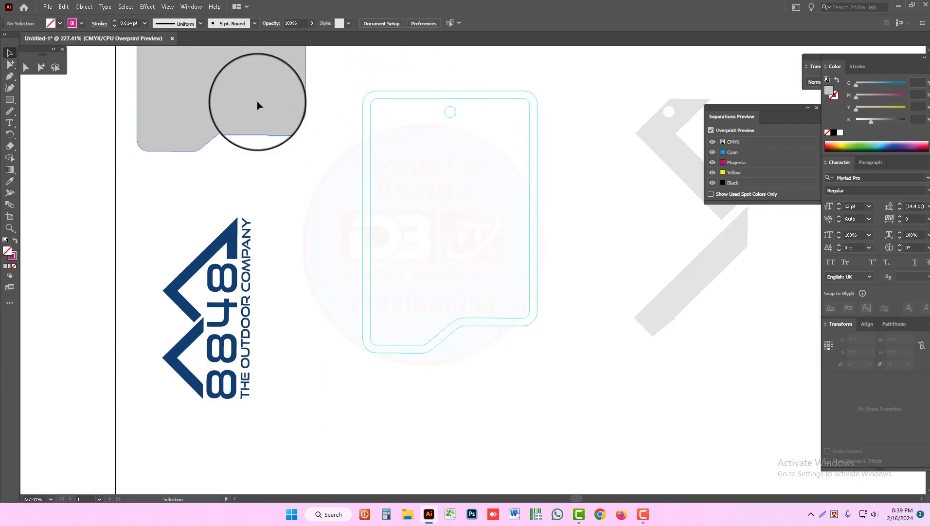
- Move the grey tag shape onto the cyan outlines and enlarge it to fill them
left_click_drag(257, 106, 491, 309)
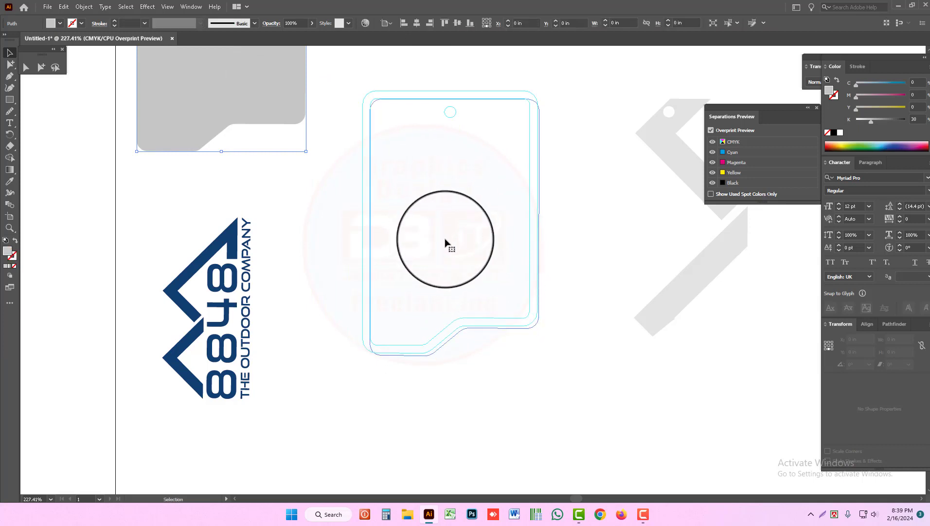
key("z")
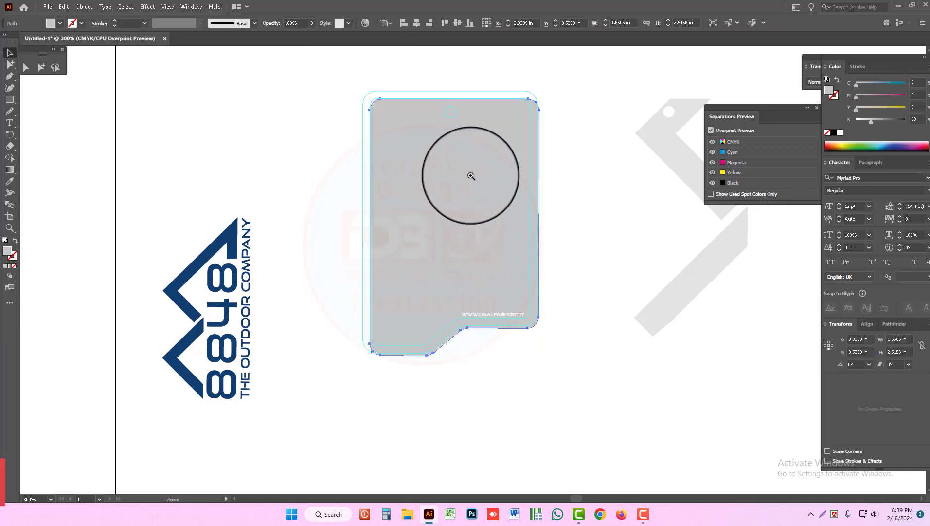
left_click(471, 175)
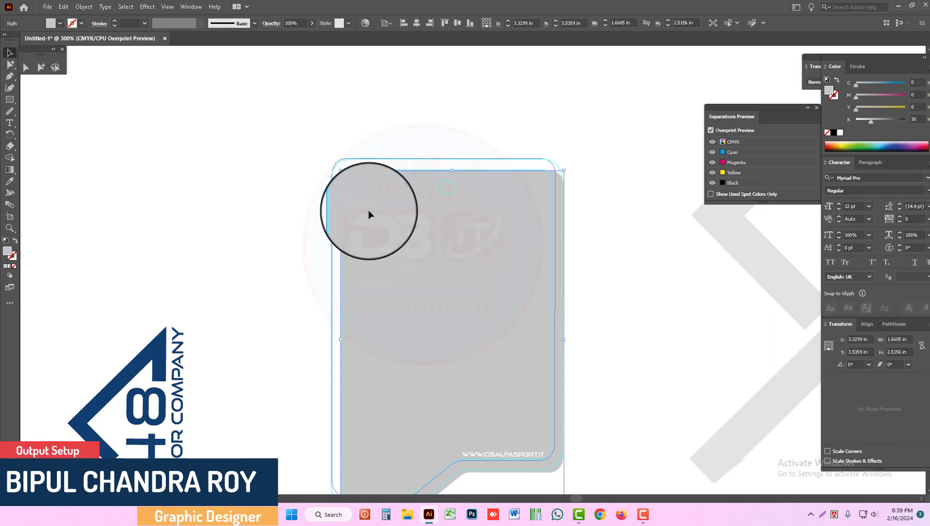
left_click_drag(496, 254, 486, 241)
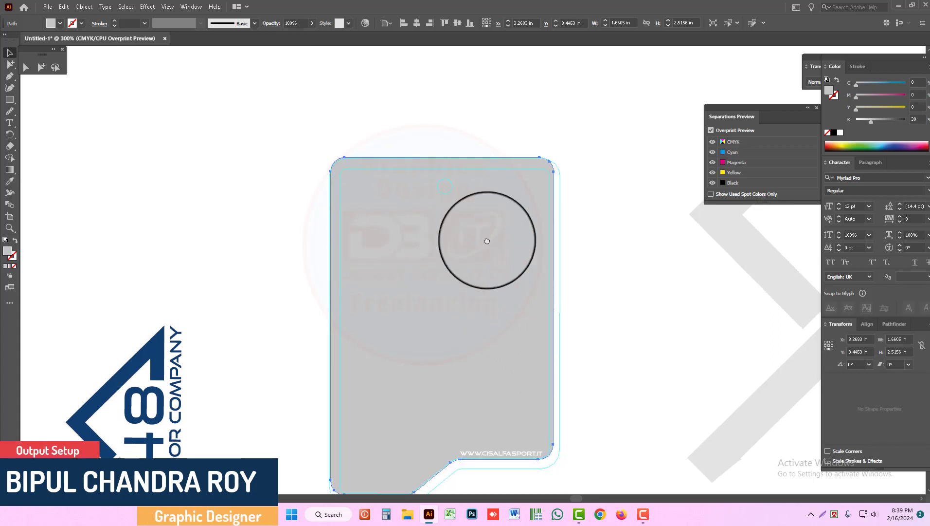
scroll(487, 241, "down", 5)
scroll(487, 241, "right", 2)
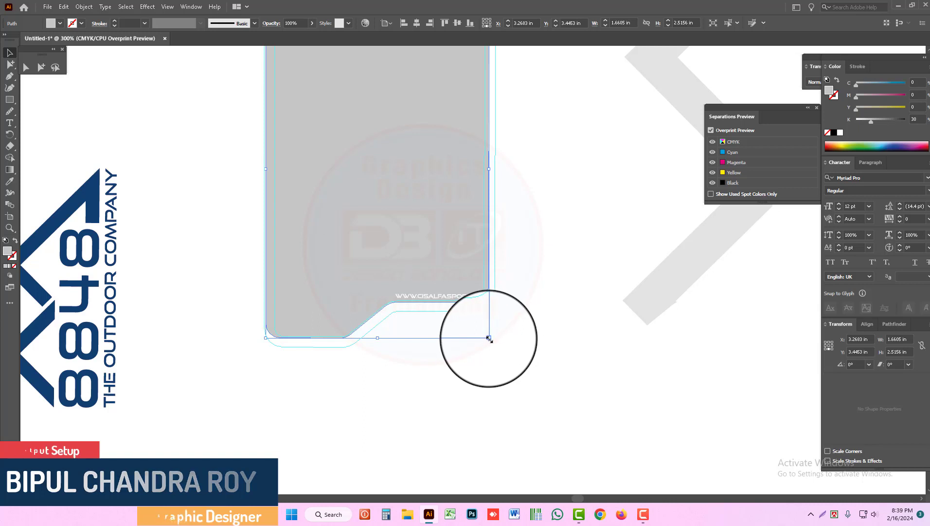
left_click_drag(487, 337, 494, 350)
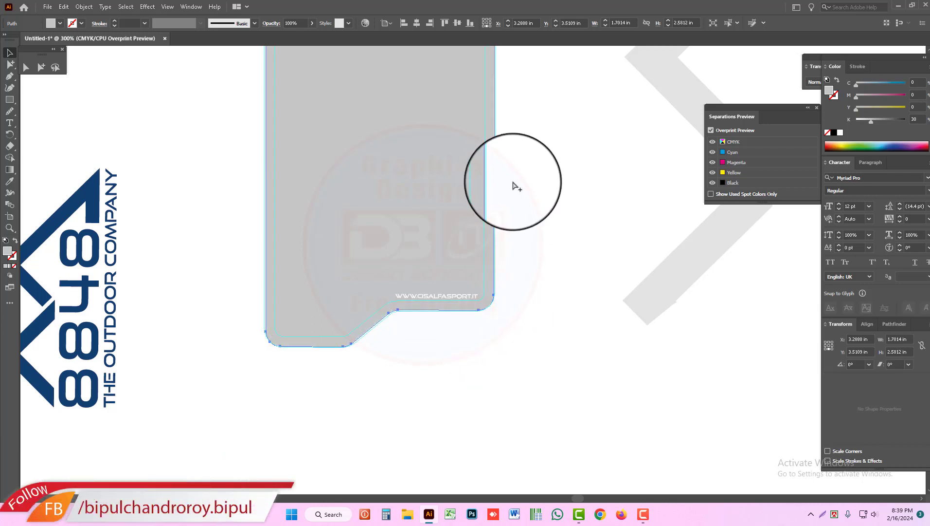
scroll(574, 231, "up", 4)
scroll(573, 230, "left", 1)
left_click(592, 177)
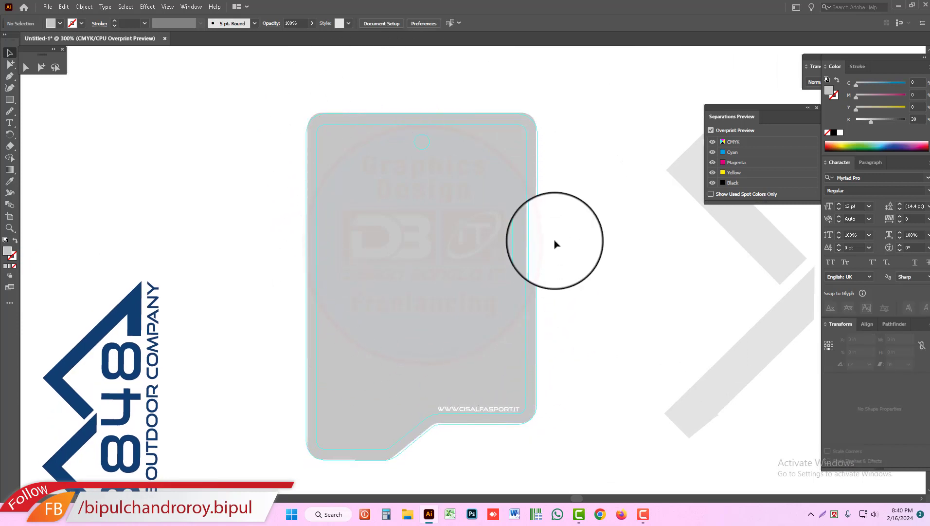
- Stretch the grey tag's right edge out to the cyan outline
left_click(490, 233)
left_click_drag(619, 319, 451, 243)
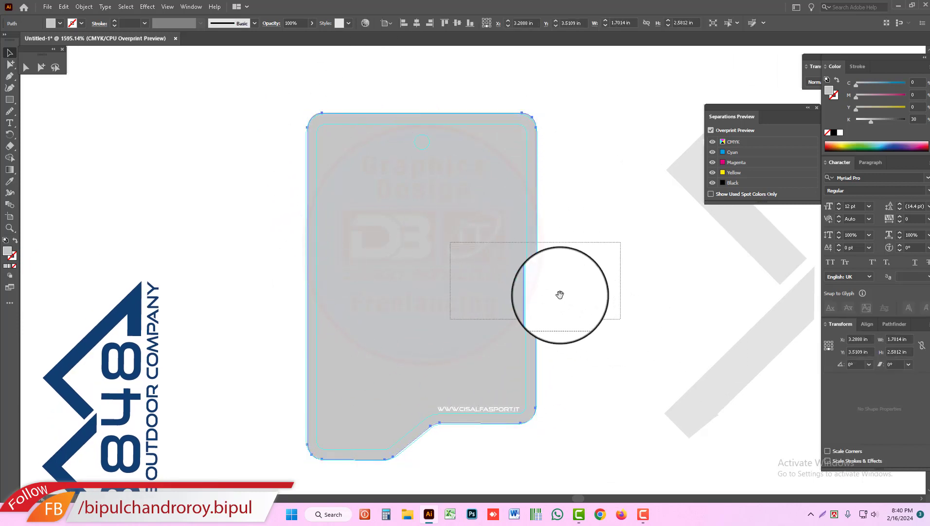
left_click_drag(474, 306, 480, 304)
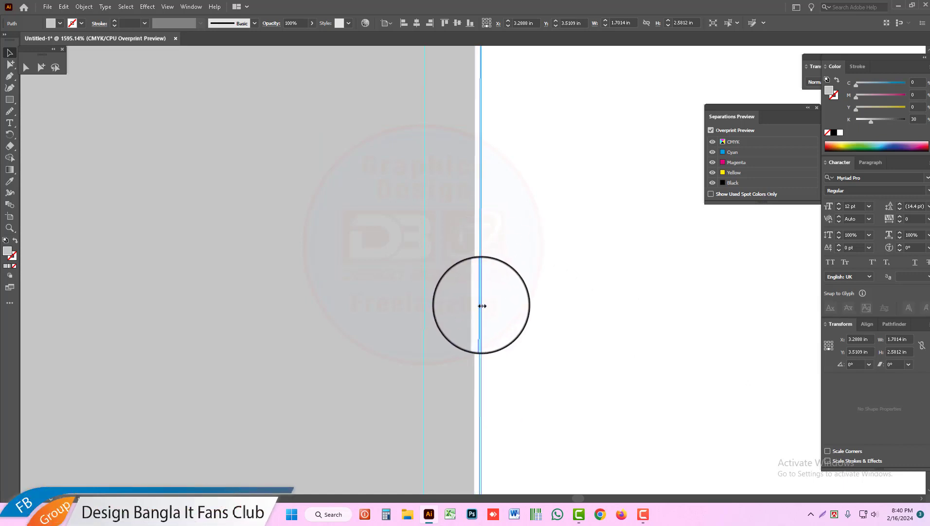
left_click(449, 245, "alt")
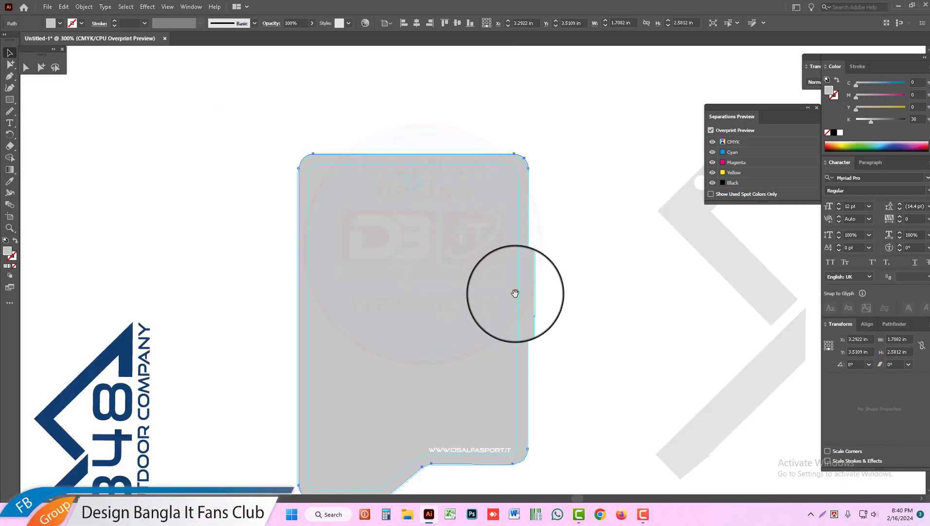
scroll(583, 266, "down", 1)
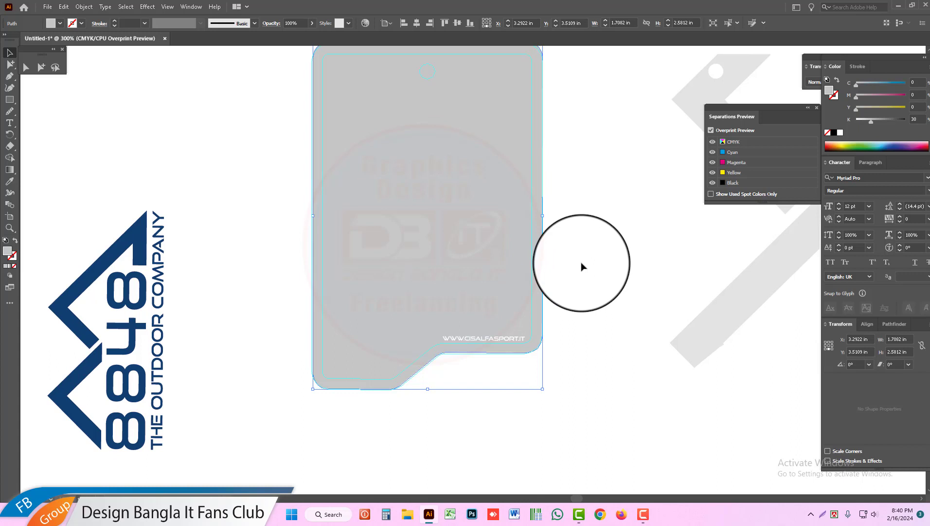
left_click(583, 266)
scroll(583, 266, "up", 3)
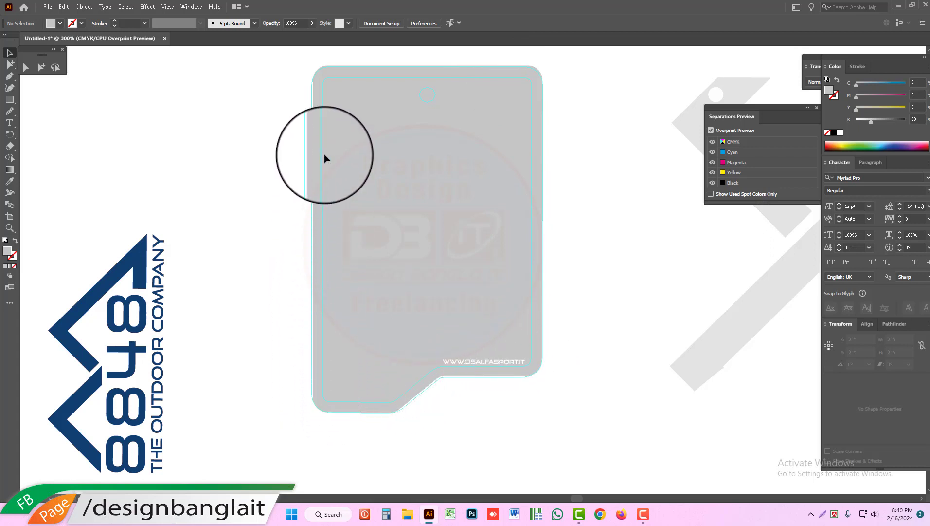
- Widen the grey tag leftward to meet the outline and check its bottom edge
left_click(320, 209)
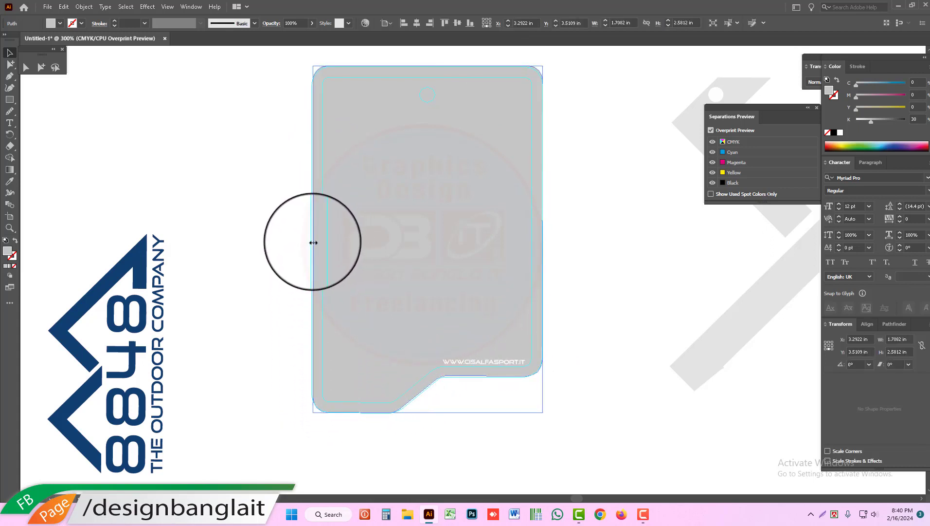
left_click_drag(313, 242, 312, 242)
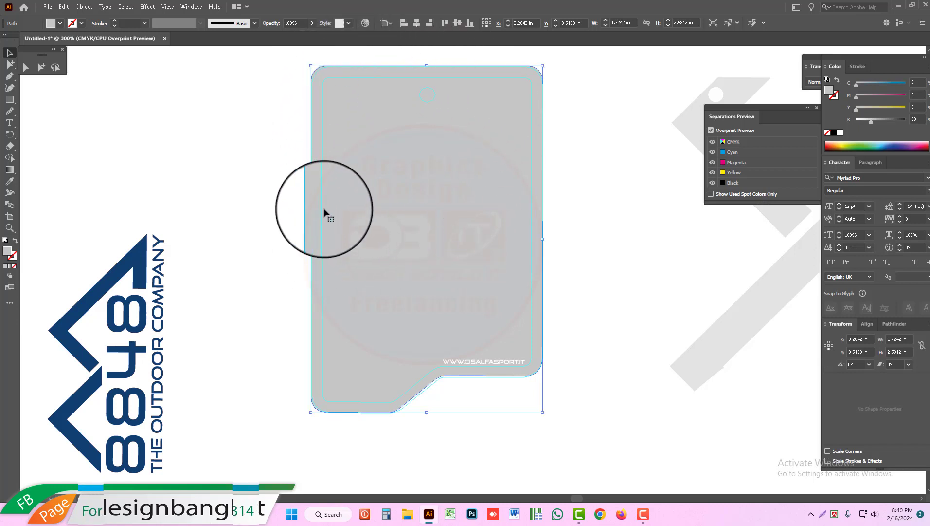
left_click(287, 169)
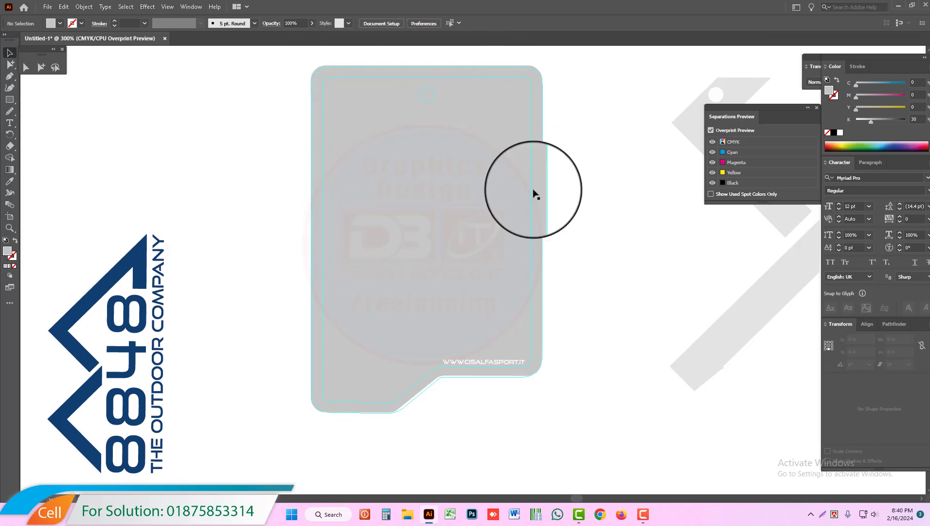
left_click(453, 377)
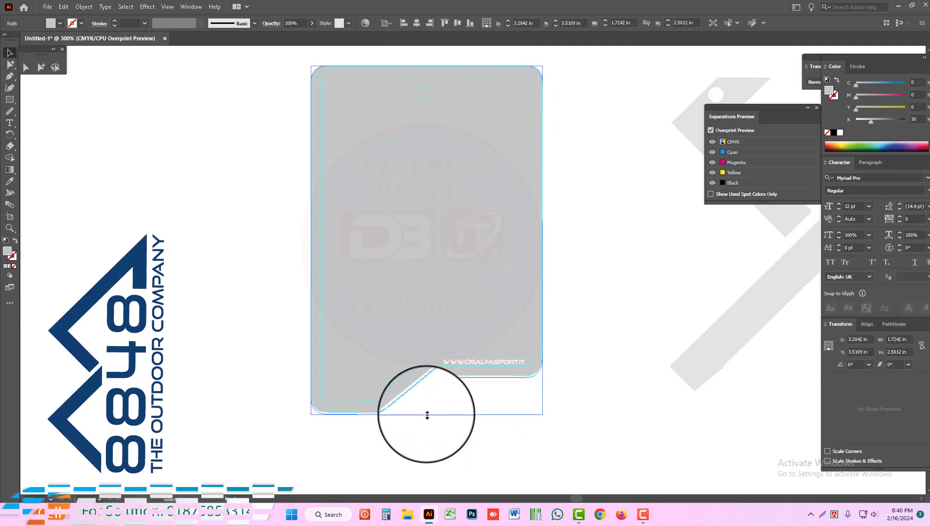
left_click(532, 383)
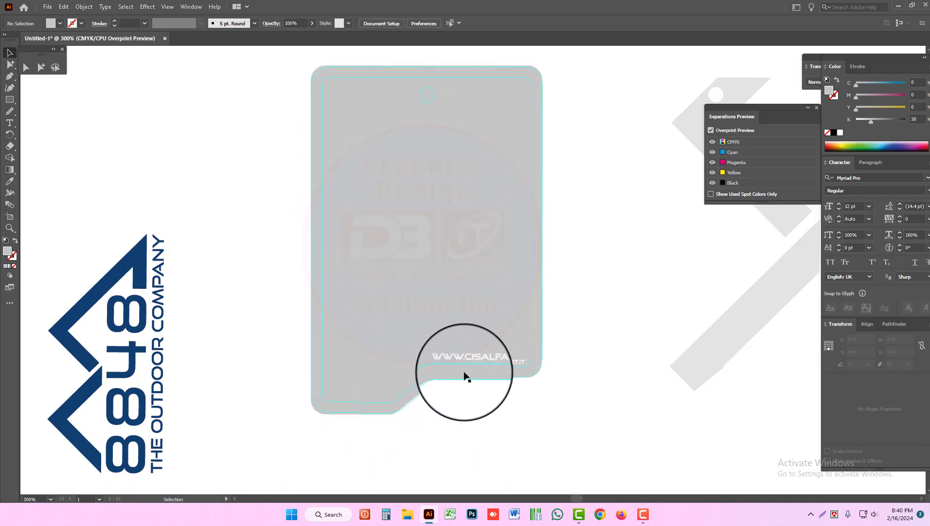
left_click(41, 67)
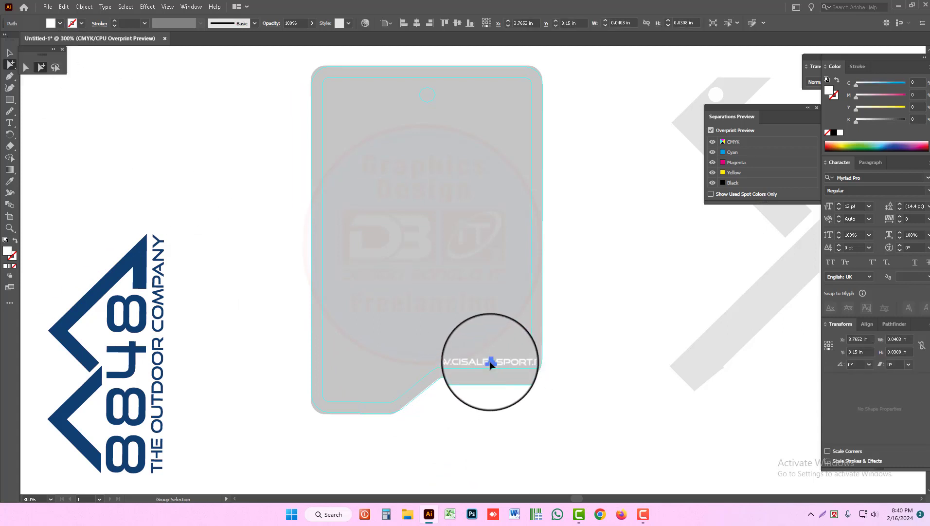
left_click(509, 322)
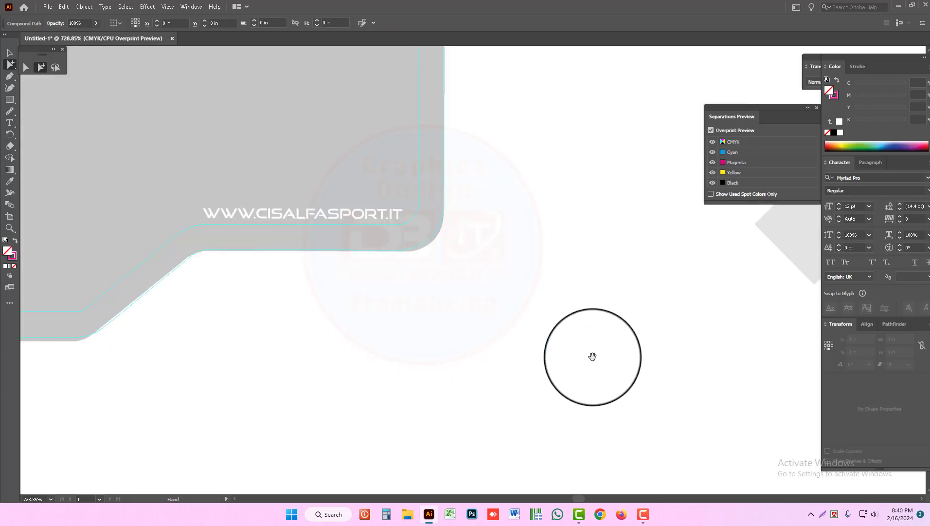
scroll(591, 355, "up", 3, "alt")
scroll(467, 298, "up", 2)
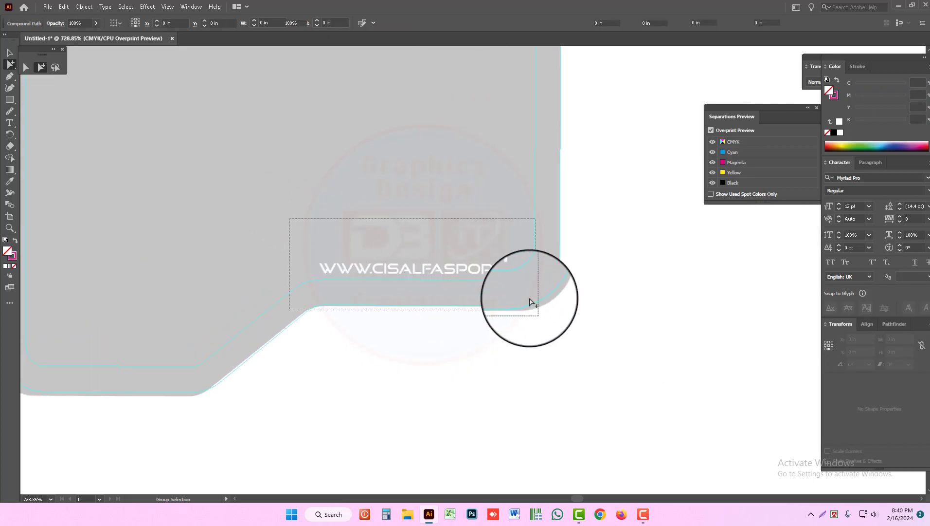
left_click_drag(532, 303, 490, 279)
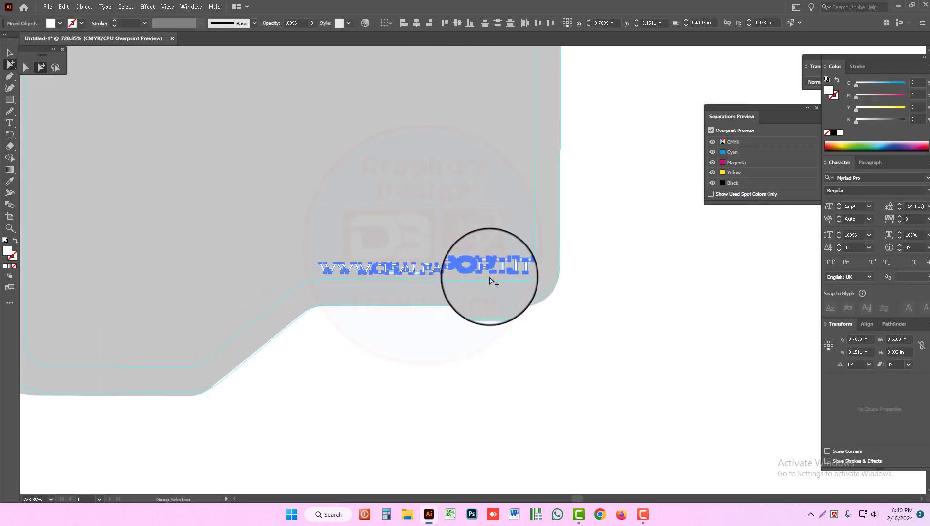
key("Up")
key("Up")
key("Up")
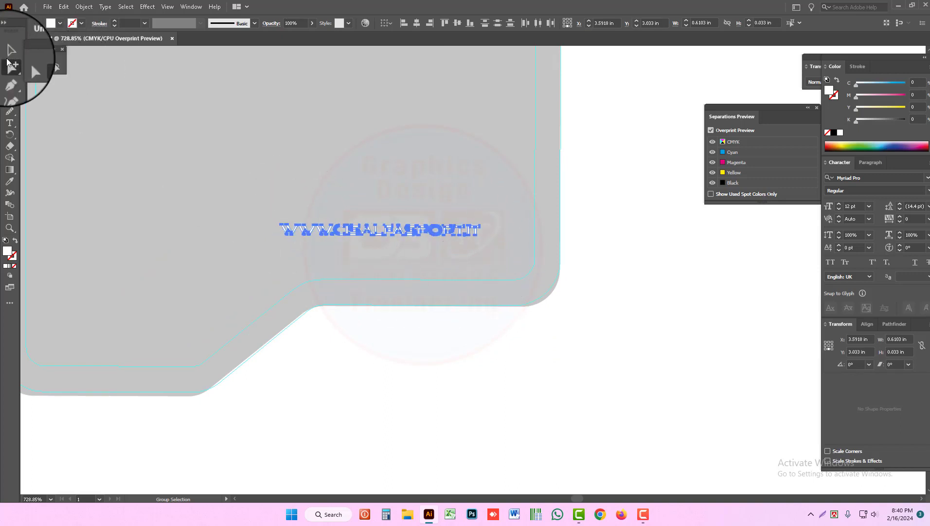
left_click(9, 52)
left_click(434, 326)
key("z")
left_click(494, 267, "alt")
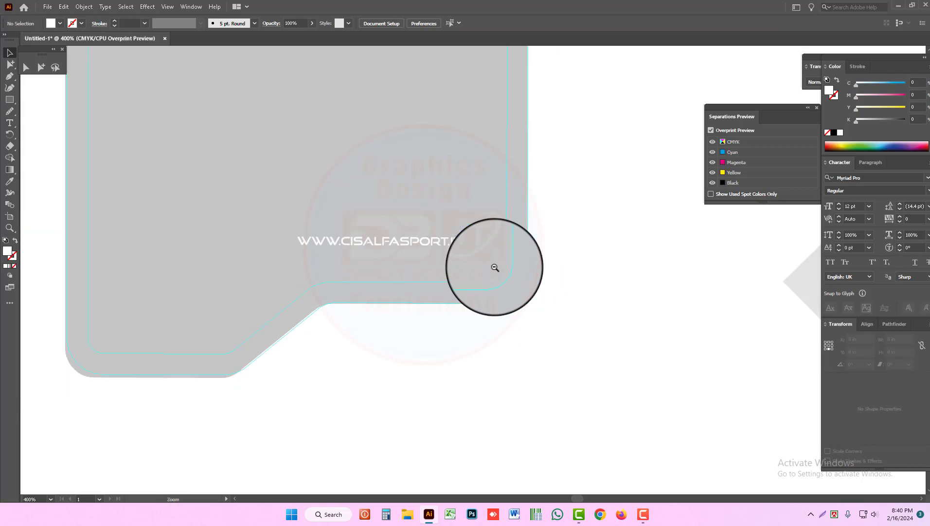
- Select the tag path inside its group to inspect it
key("v")
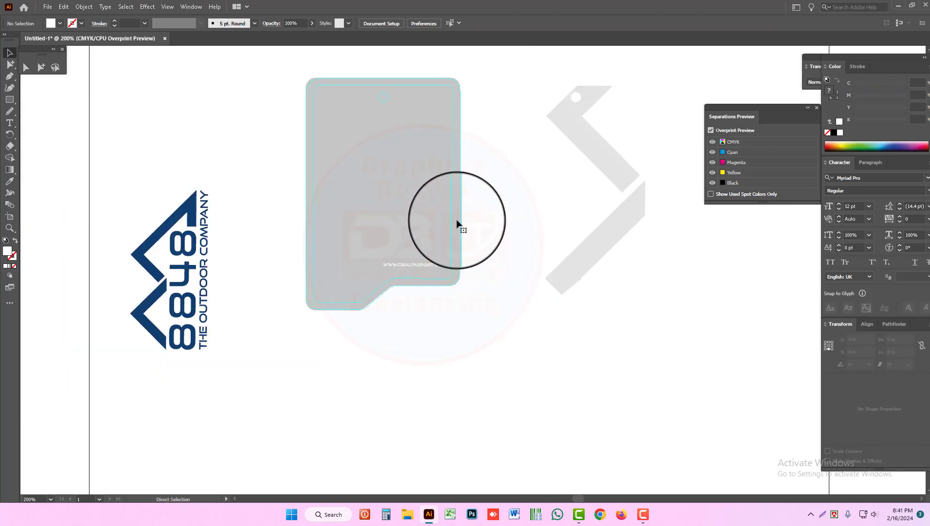
left_click(459, 224)
left_click(472, 223)
left_click(41, 68)
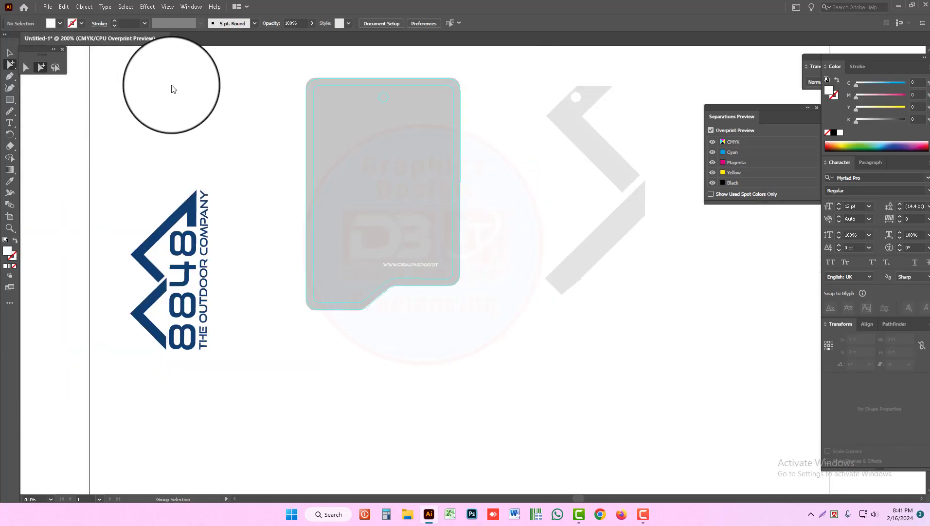
left_click(341, 108)
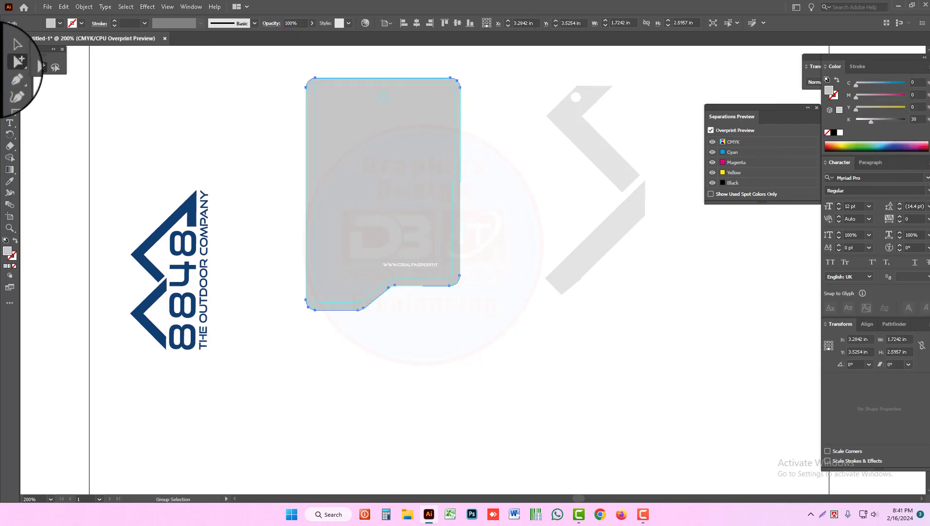
left_click(10, 53)
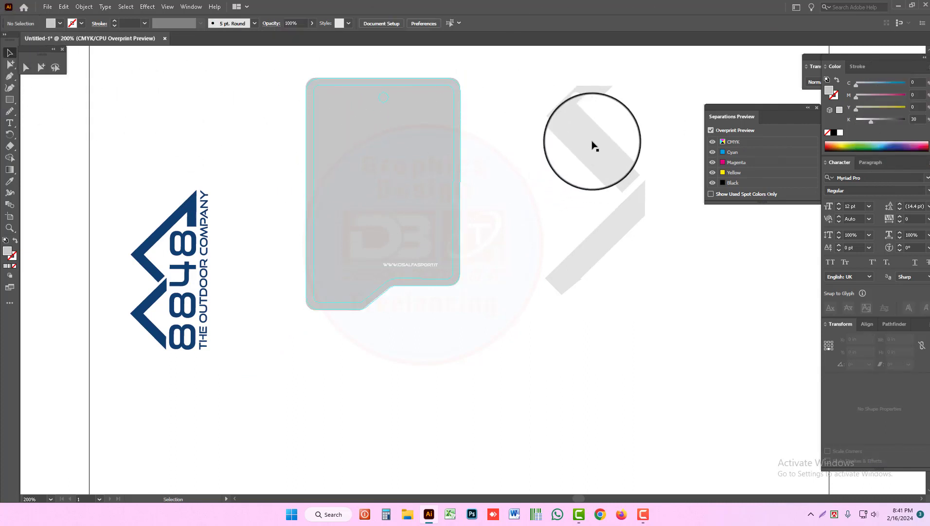
- Drag the grey zigzag artwork onto the tag and zoom in to 300%
left_click_drag(575, 136, 391, 127)
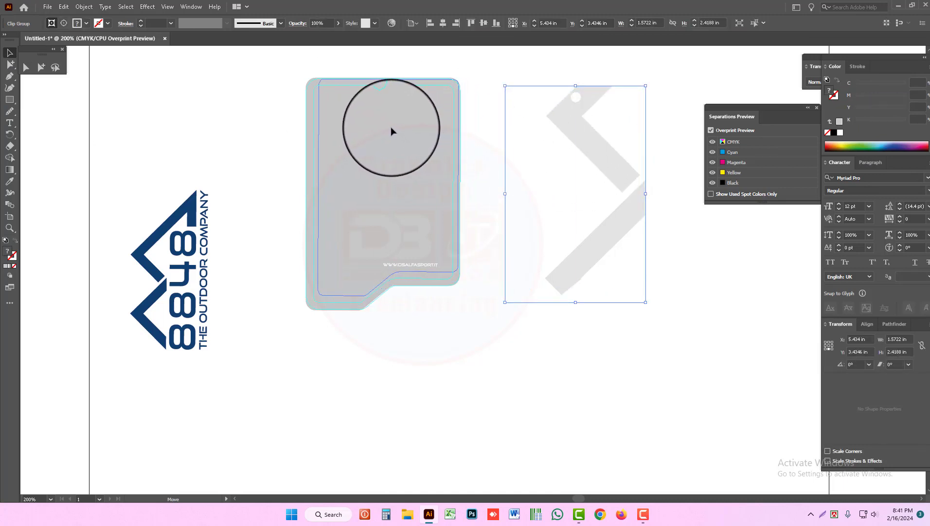
mouse_move(392, 127)
left_mouse_down()
mouse_move(428, 163)
mouse_move(405, 167)
left_mouse_up()
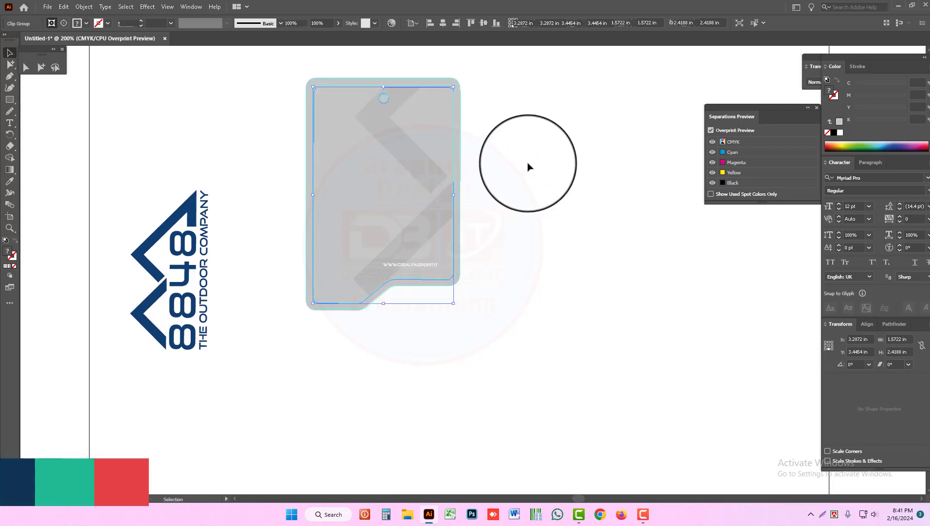
left_click(529, 167)
key("ctrl+plus")
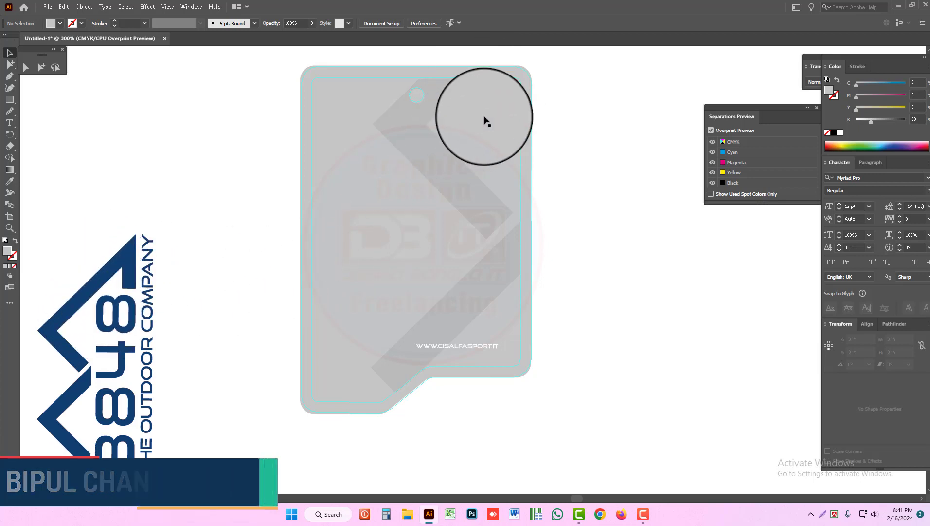
- Inspect the zigzag clip group, and undo an accidental deletion of the grey tag background
left_click(489, 101)
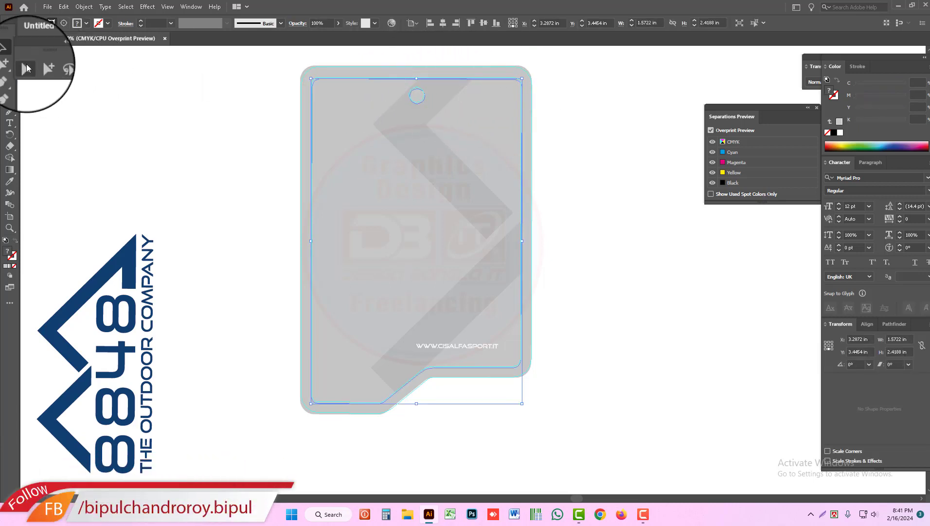
left_click(27, 67)
left_click(130, 70)
left_click(9, 52)
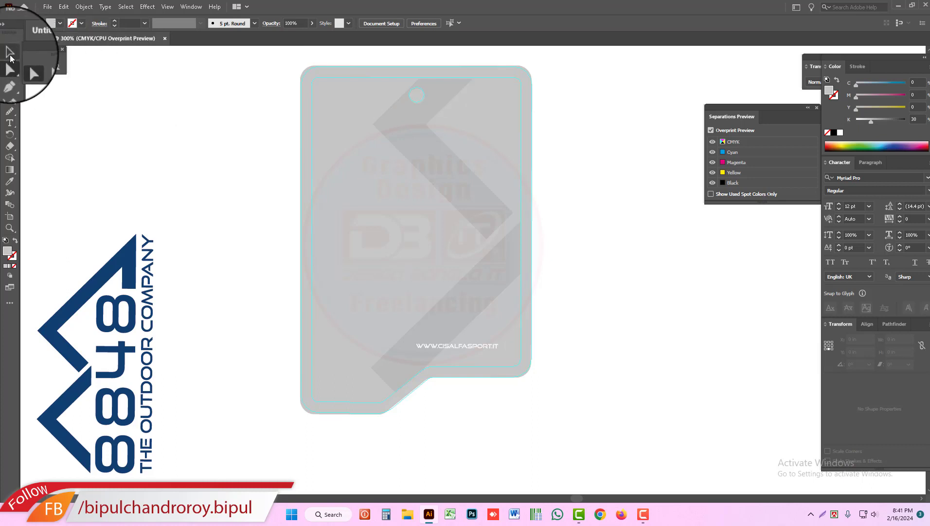
left_click(350, 95)
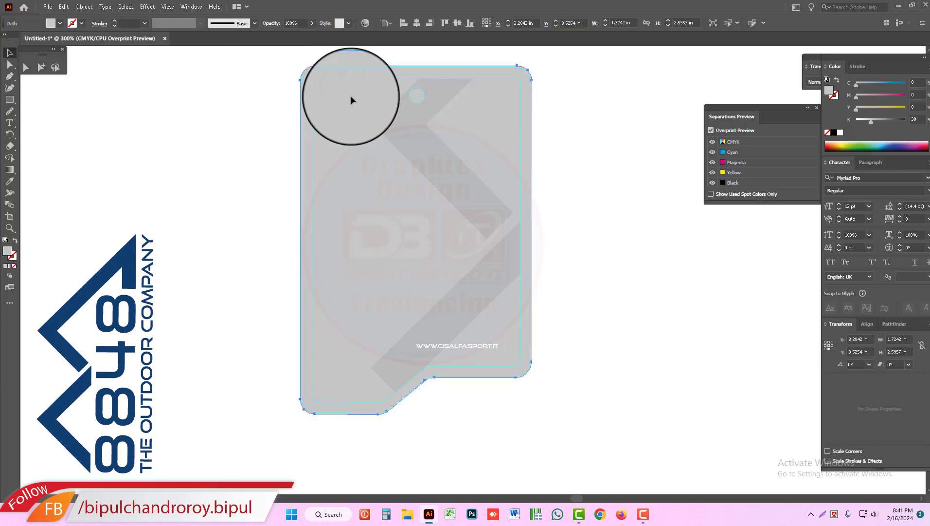
key("Delete")
key("ctrl+z")
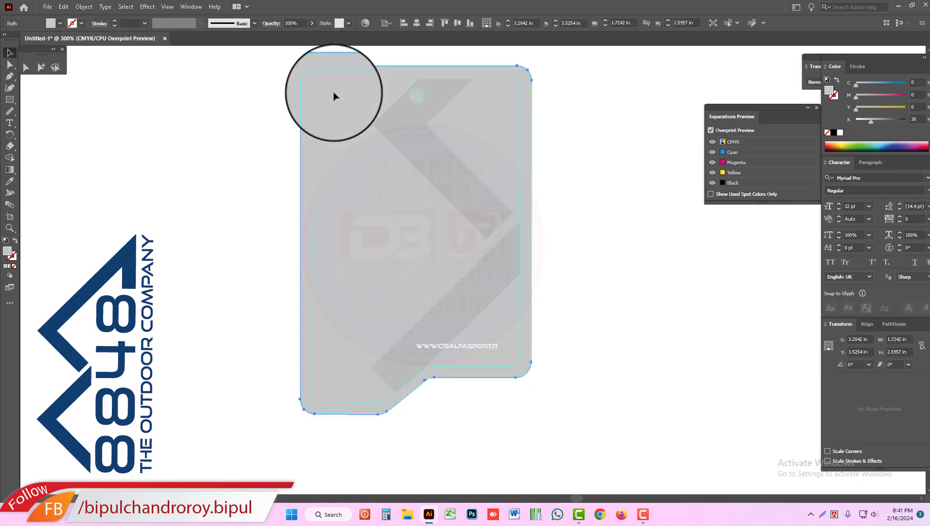
key("ctrl+2")
right_click(276, 92)
- With Direct Selection, raise the grey band's top segment up to the tag's top edge
left_click(296, 205)
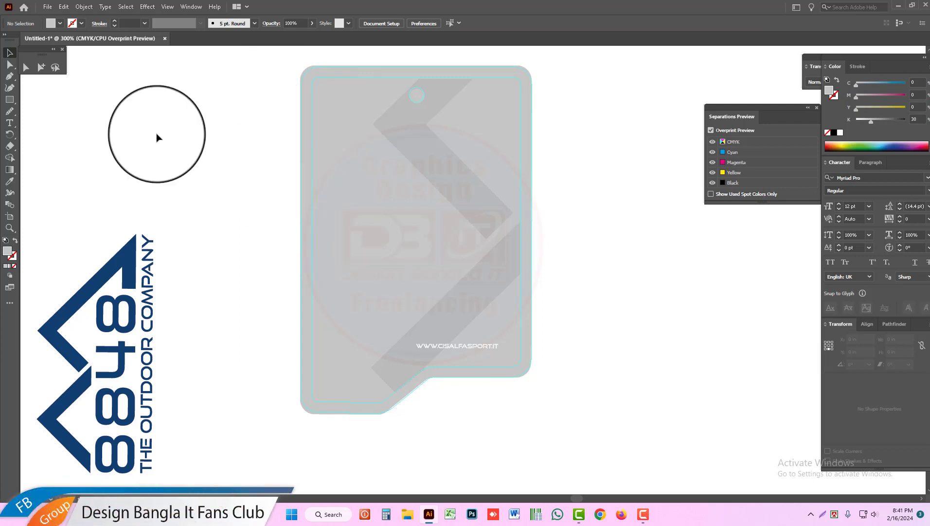
left_click(10, 65)
left_click_drag(388, 53, 562, 144)
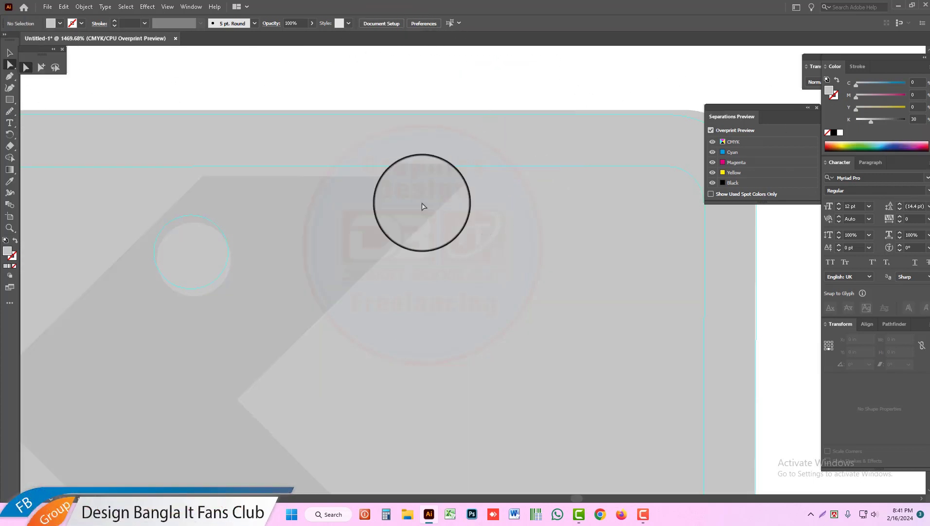
left_click(316, 179)
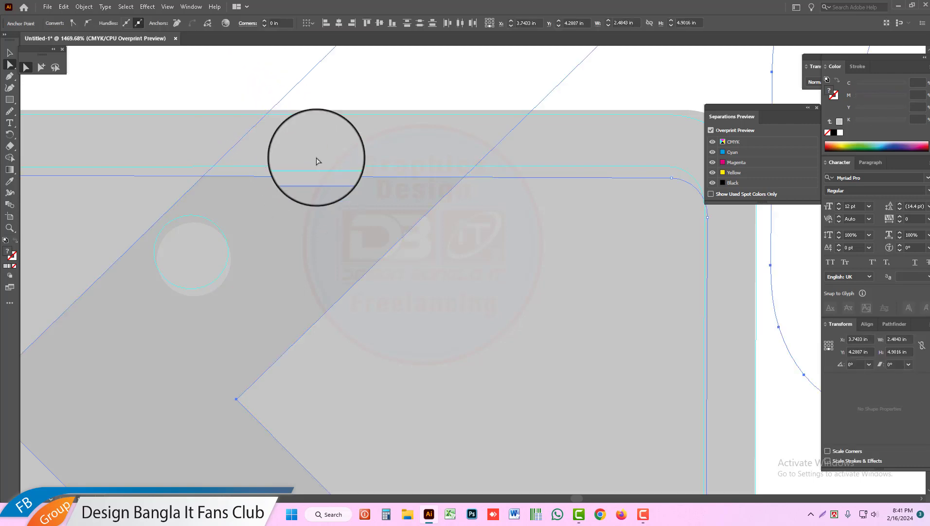
key("ctrl+shift+a")
left_click(339, 178)
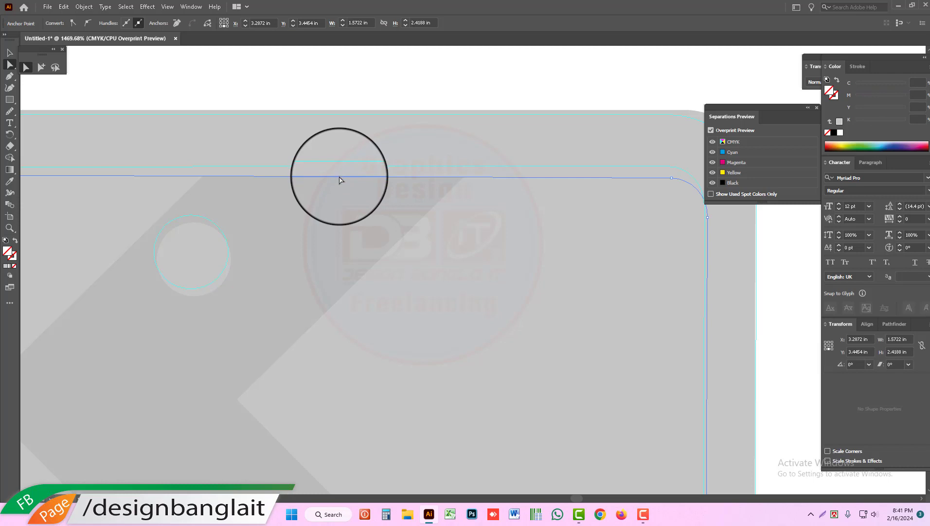
left_click_drag(339, 178, 359, 114)
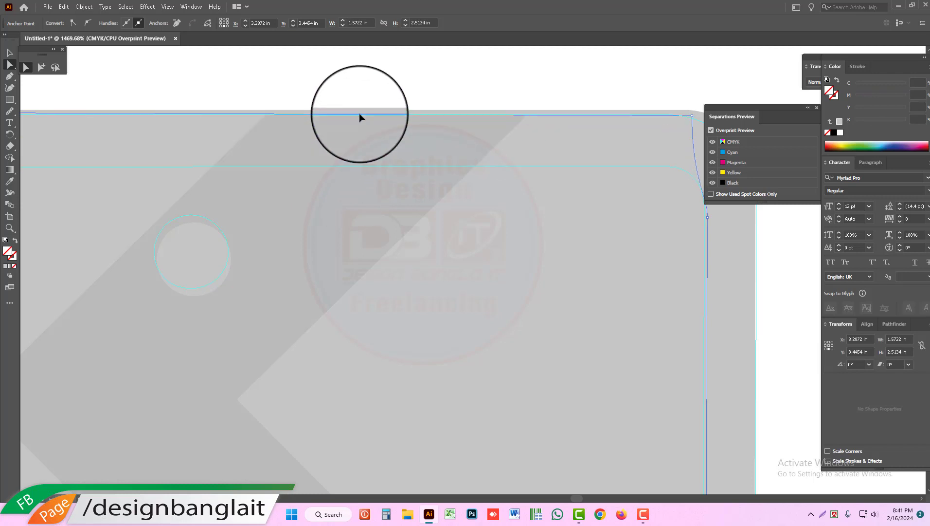
- Drag the band's right-side anchors out so its diagonal edge meets the tag's right outline
left_click(419, 308, "alt")
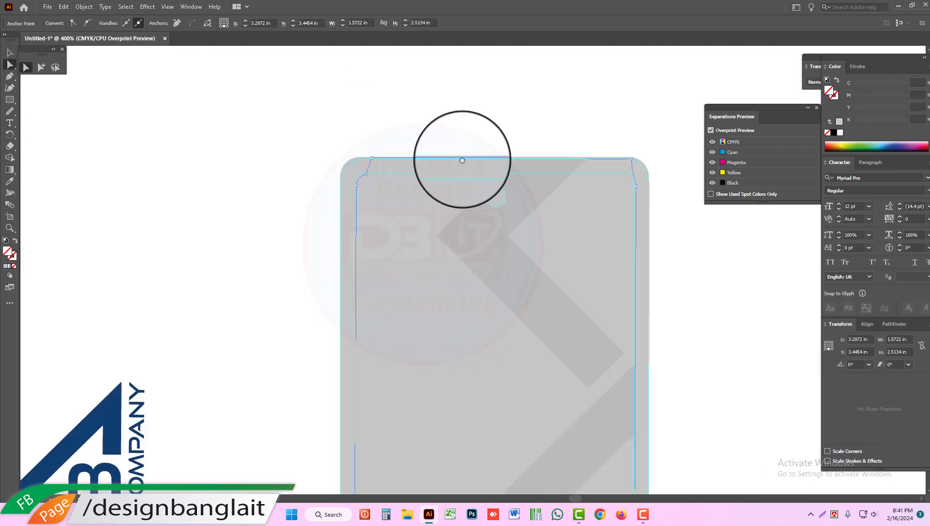
scroll(477, 219, "down", 4)
scroll(489, 253, "down", 2)
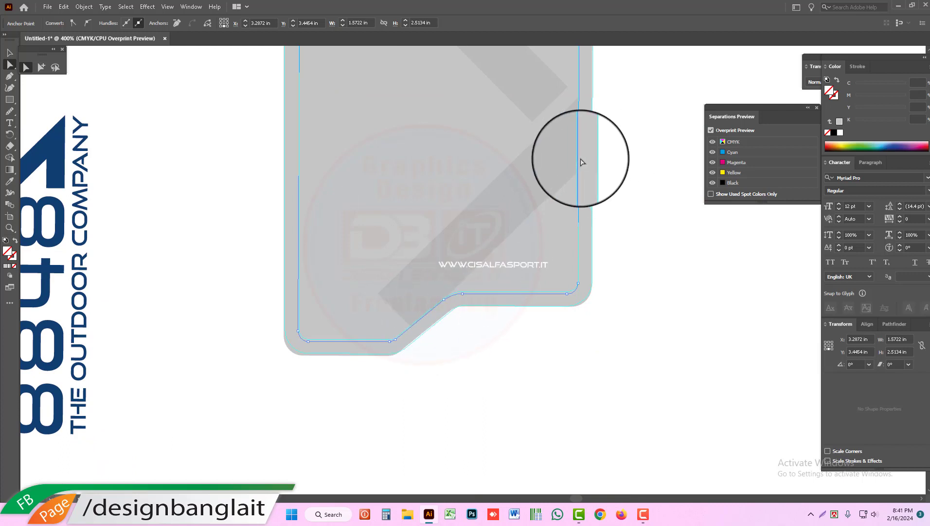
left_click_drag(579, 151, 593, 150)
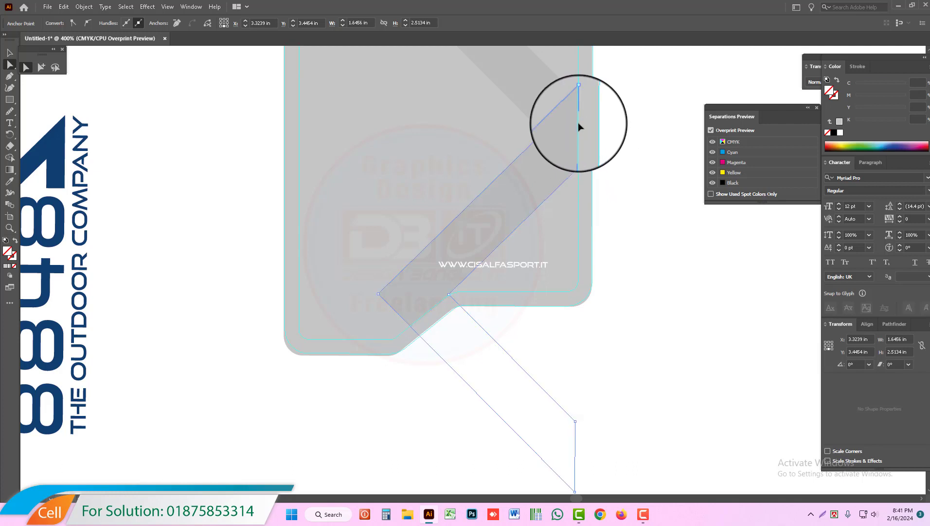
left_click_drag(578, 126, 589, 123)
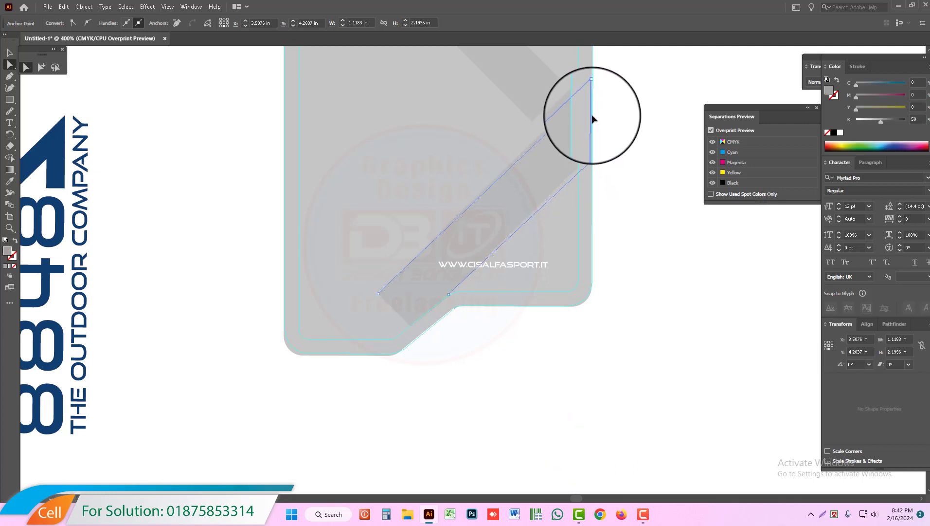
left_click_drag(593, 113, 612, 142)
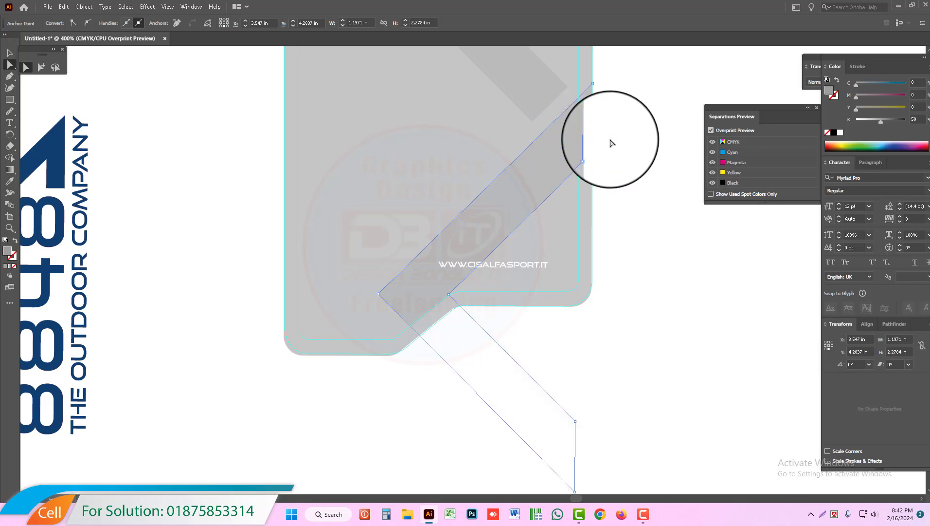
scroll(492, 213, "down", 2)
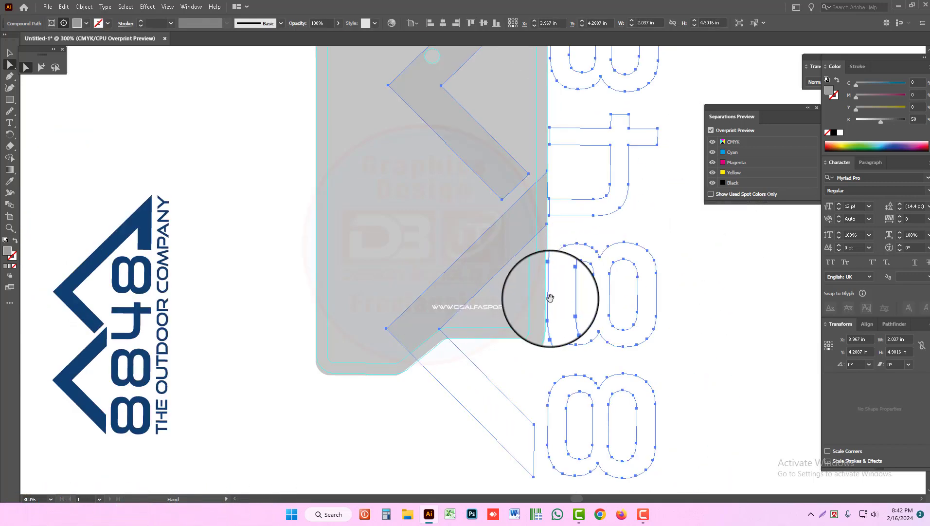
scroll(557, 220, "down", 1)
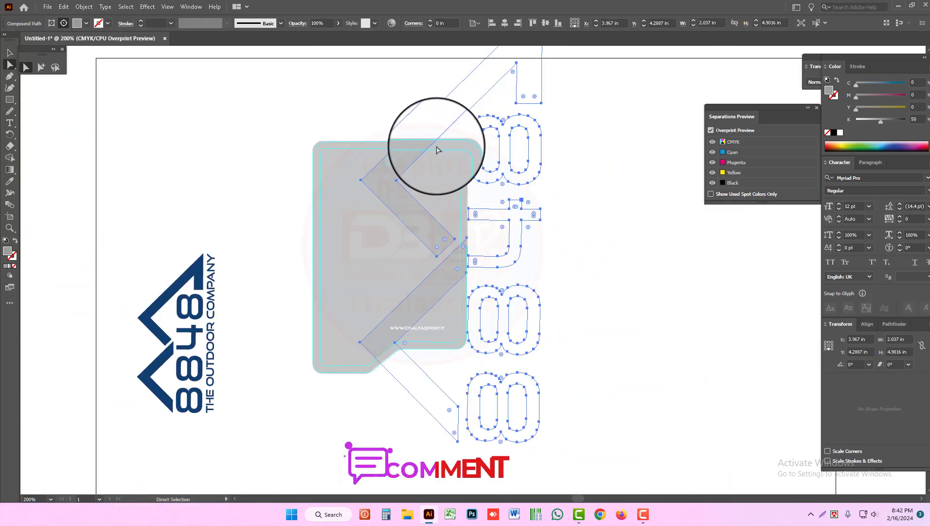
- Move the navy 8848 THE OUTDOOR COMPANY logo onto the grey tag above the website line
left_click(606, 272)
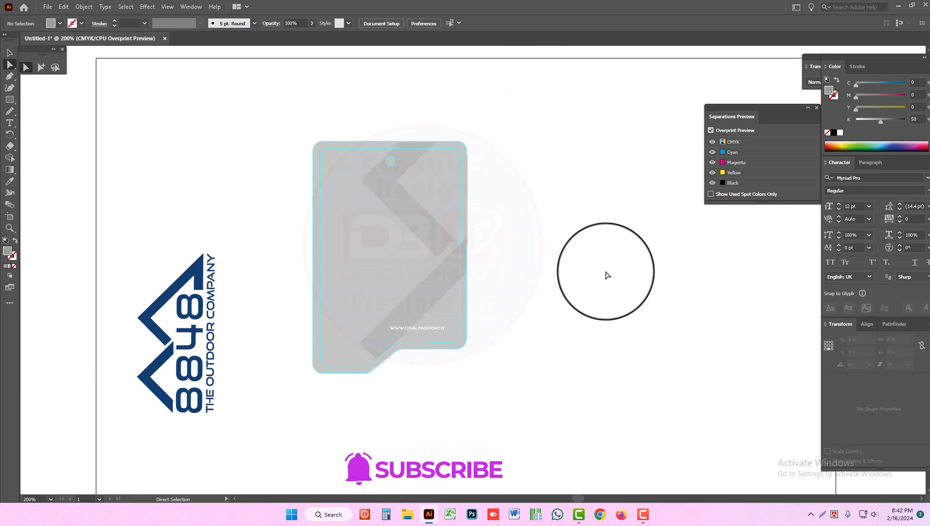
left_click(9, 53)
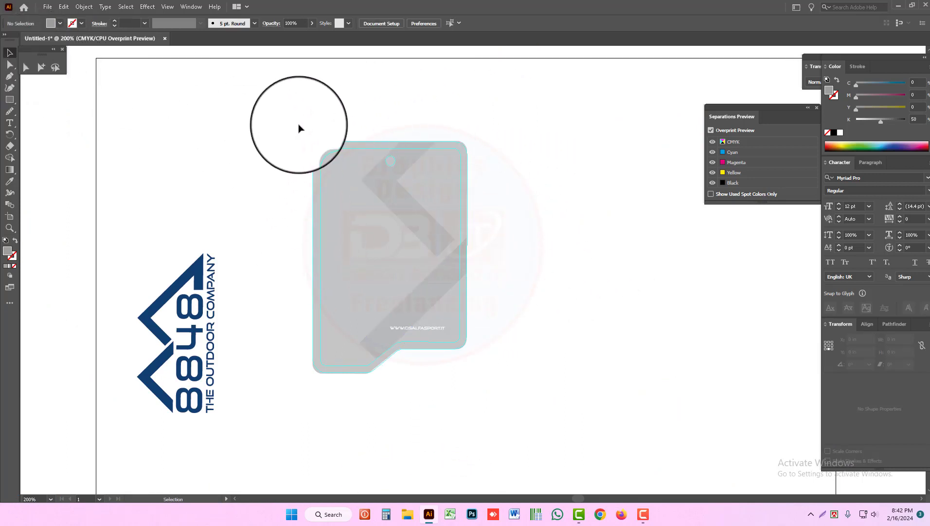
mouse_move(210, 267)
left_mouse_down()
mouse_move(395, 215)
mouse_move(418, 174)
mouse_move(432, 174)
left_mouse_up()
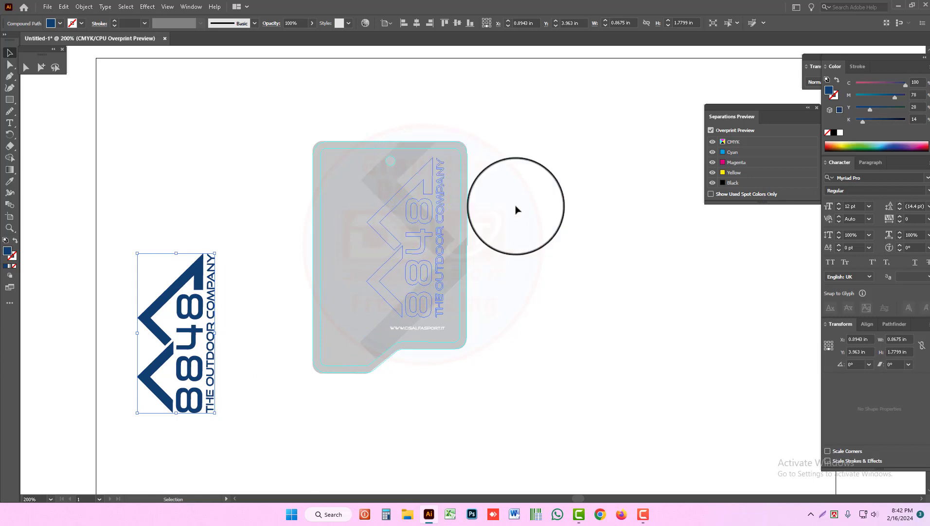
left_click_drag(256, 155, 609, 374)
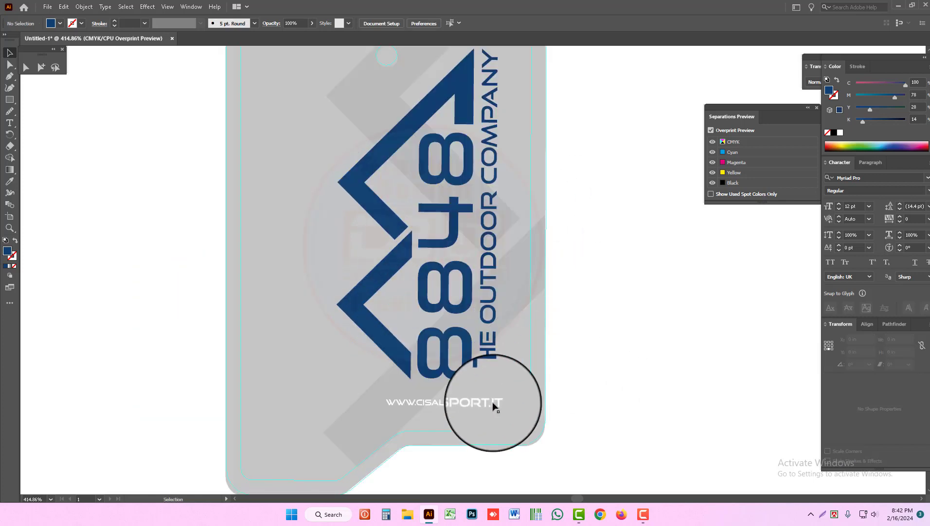
left_click(497, 402)
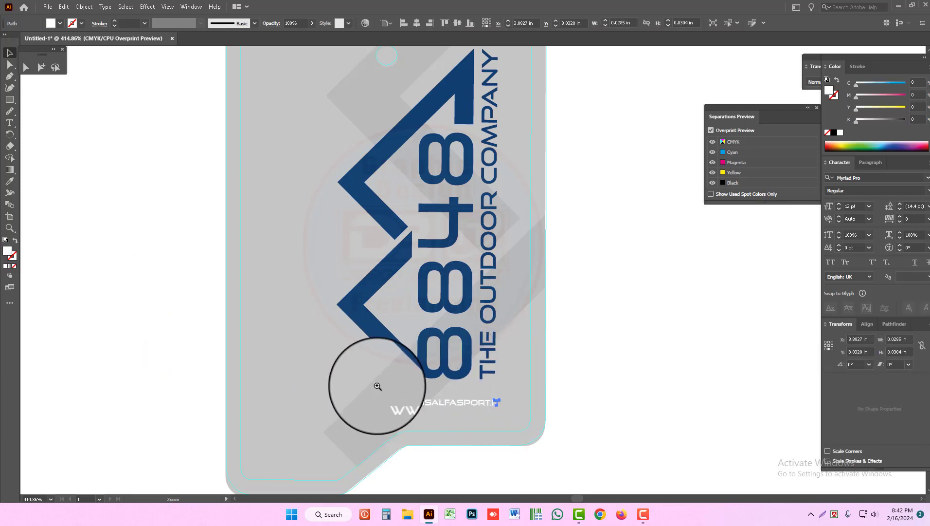
left_click(545, 412)
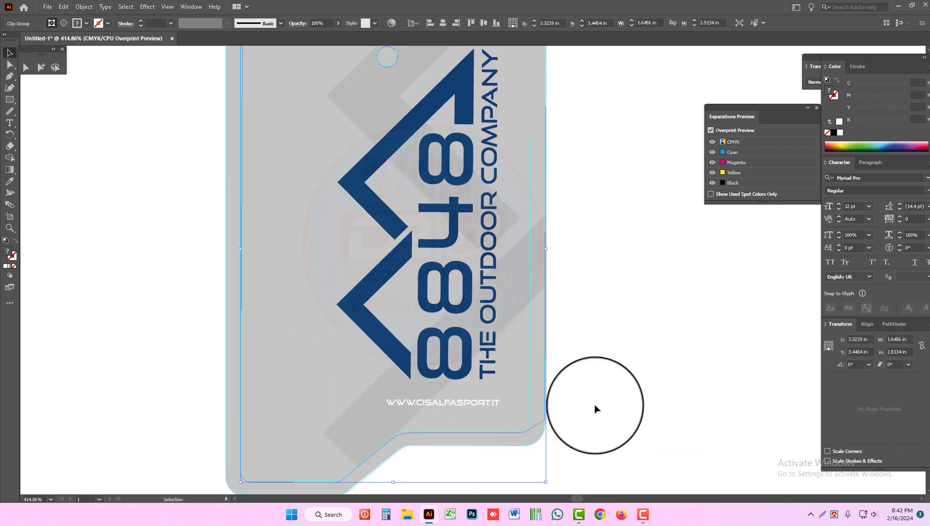
left_click_drag(594, 403, 515, 364)
key("ctrl+shift+a")
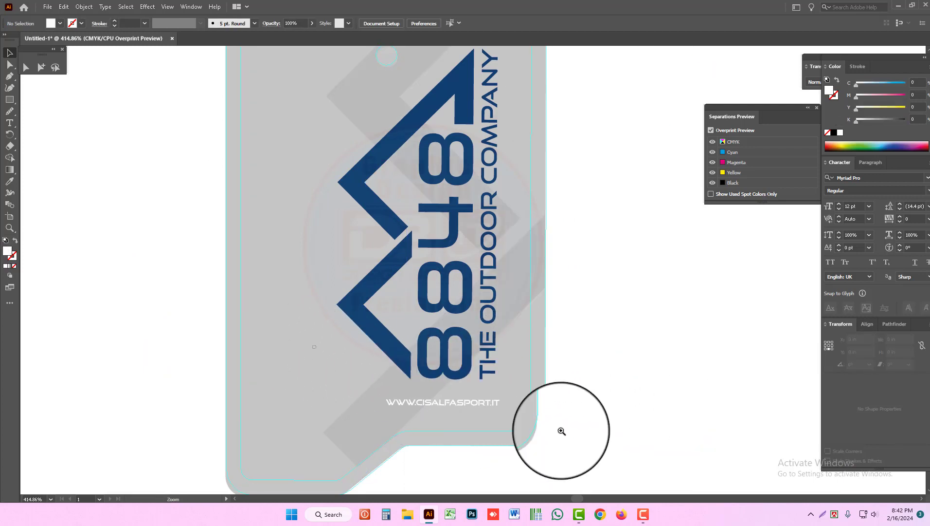
left_click(561, 429, "ctrl")
left_click_drag(230, 291, 442, 313)
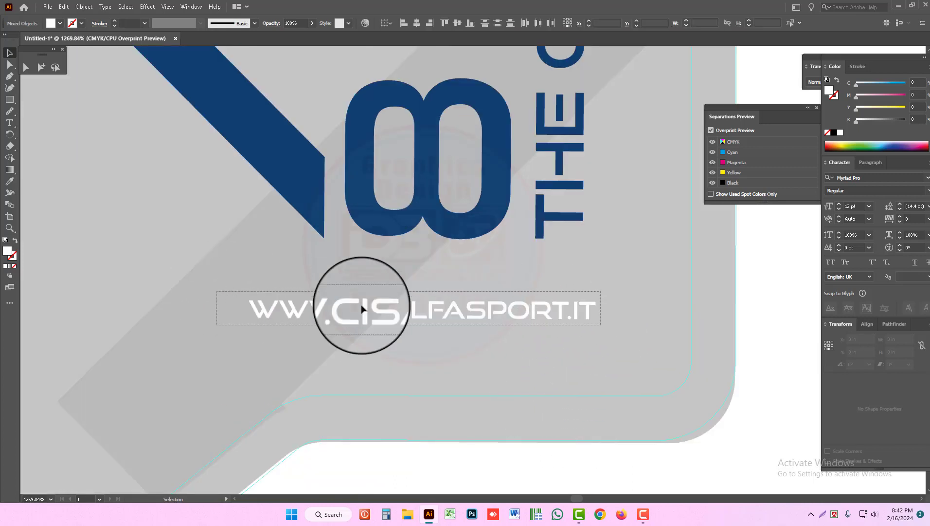
key("v")
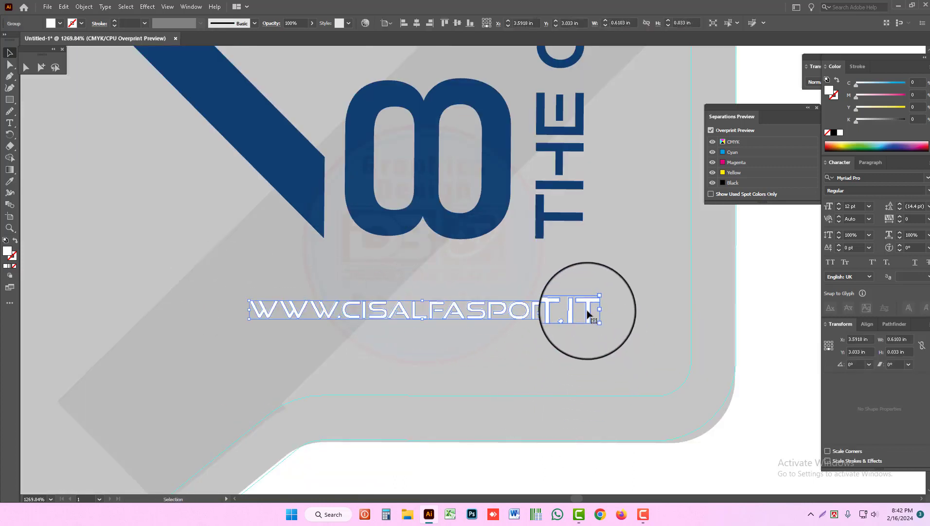
left_click_drag(587, 310, 681, 309)
key("ctrl+k")
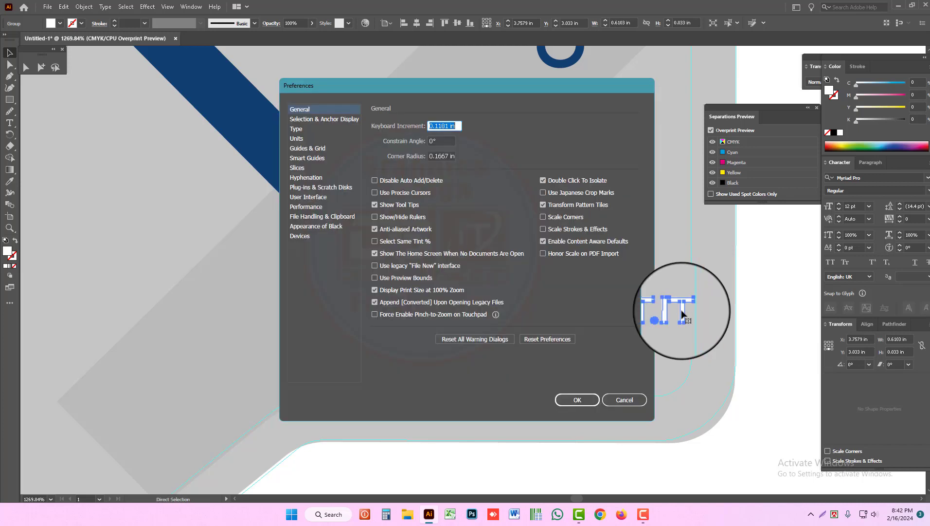
key("Return")
key("Left")
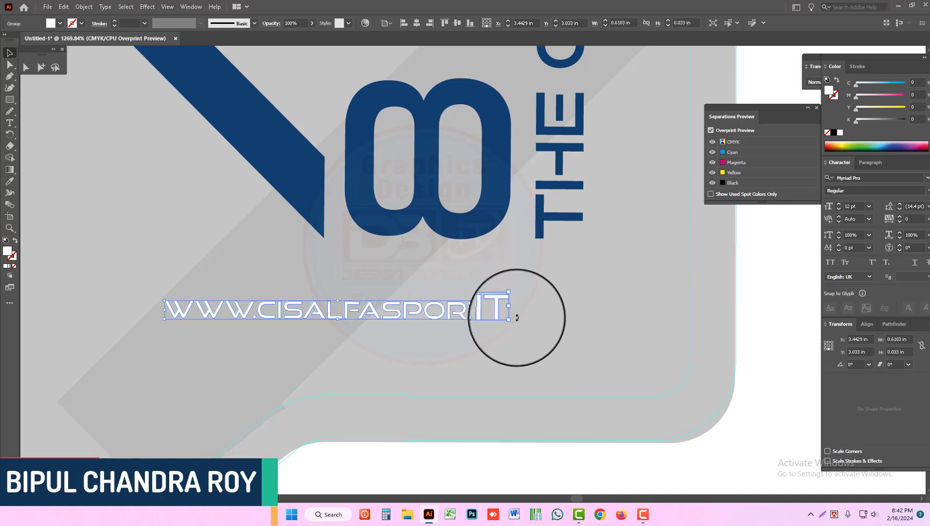
- Set Keyboard Increment to 5 mm and nudge the URL text left by 5 mm
key("Right")
key("ctrl+k")
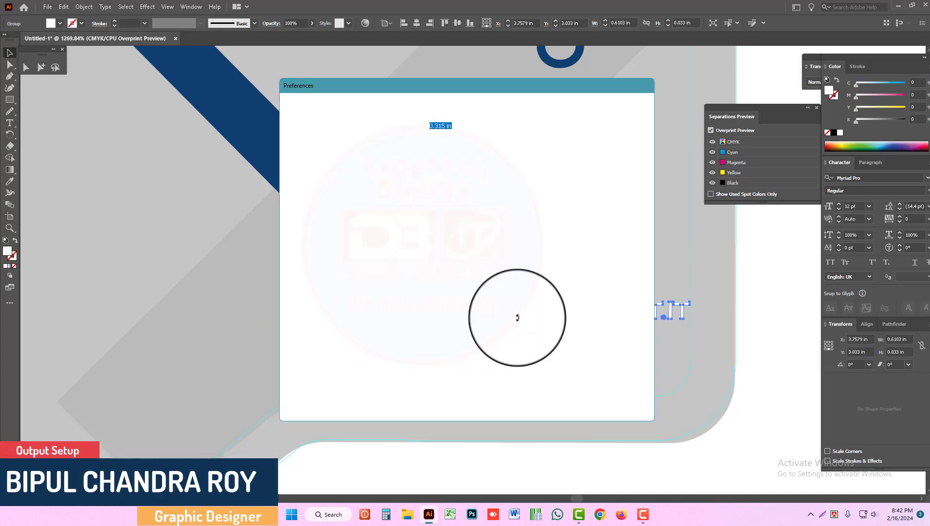
type("5mm")
key("Return")
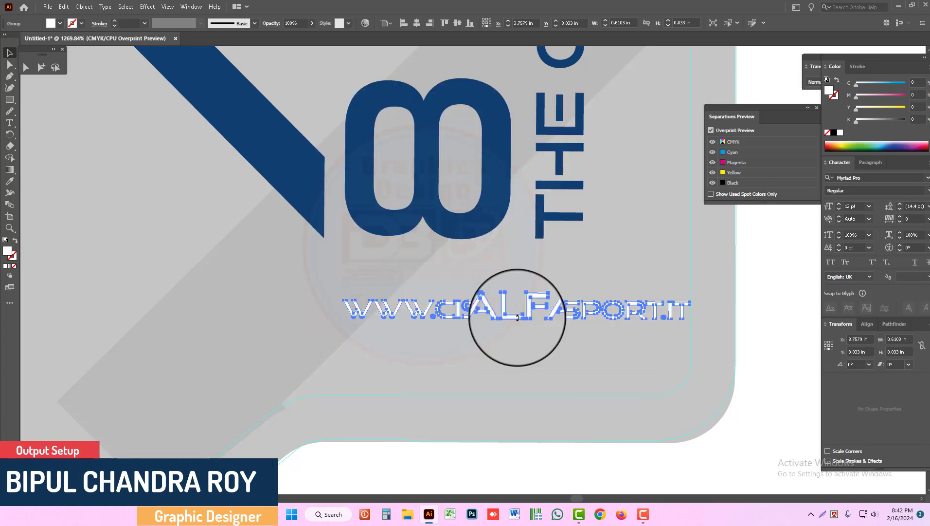
key("Left")
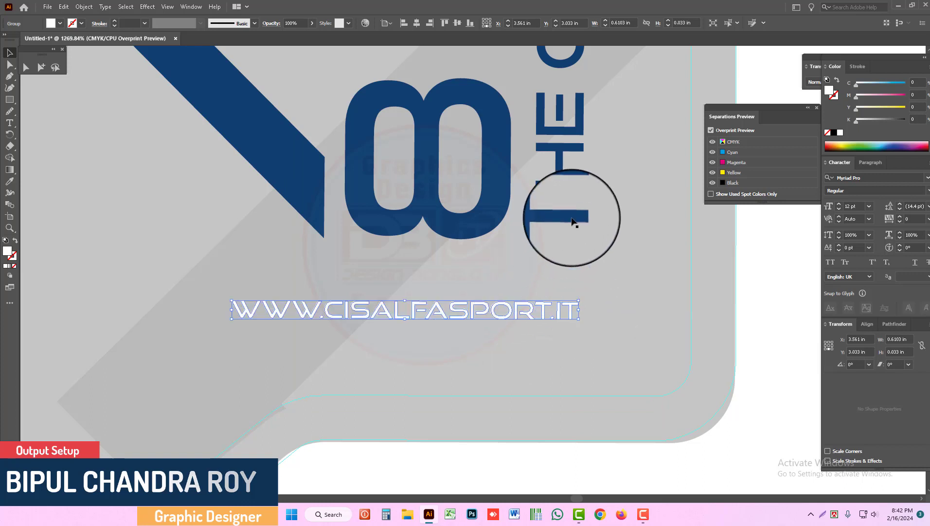
left_click_drag(570, 222, 678, 221)
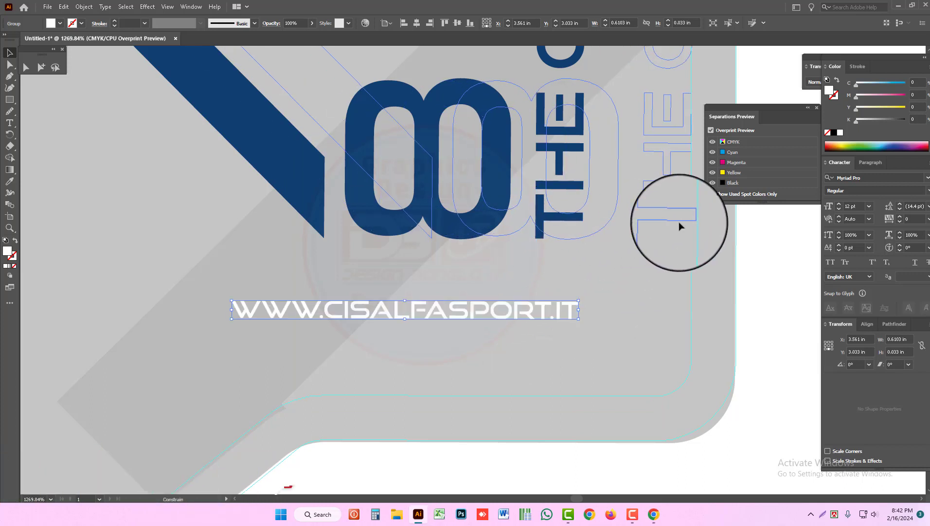
key("Escape")
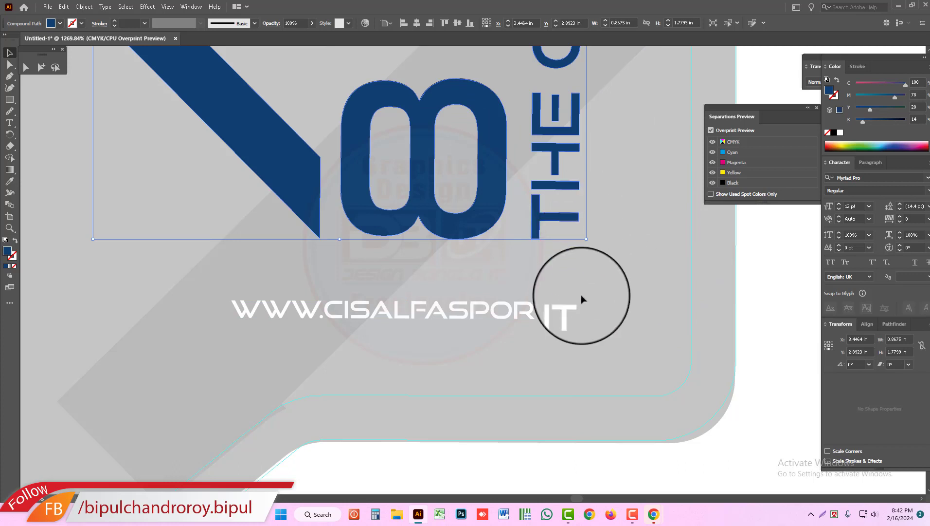
left_click(496, 178, "alt")
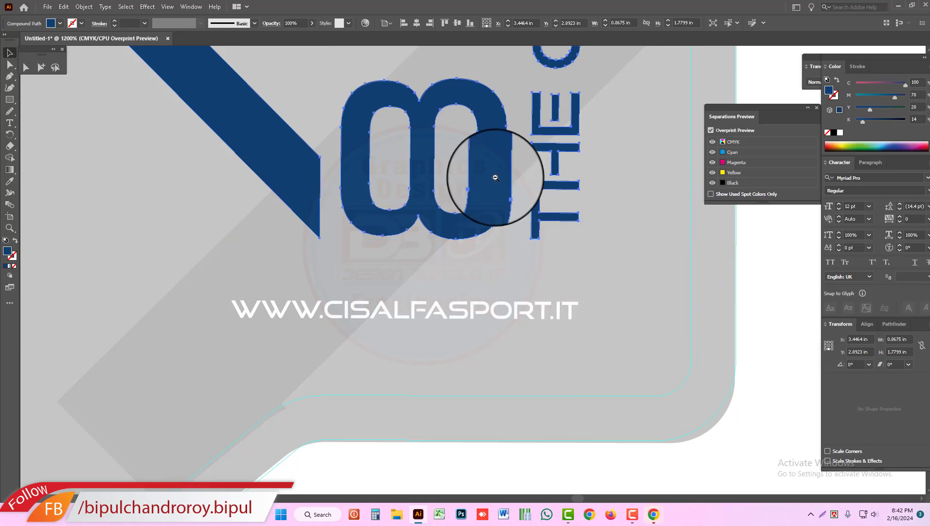
left_click(496, 178, "alt")
left_click(481, 208, "alt")
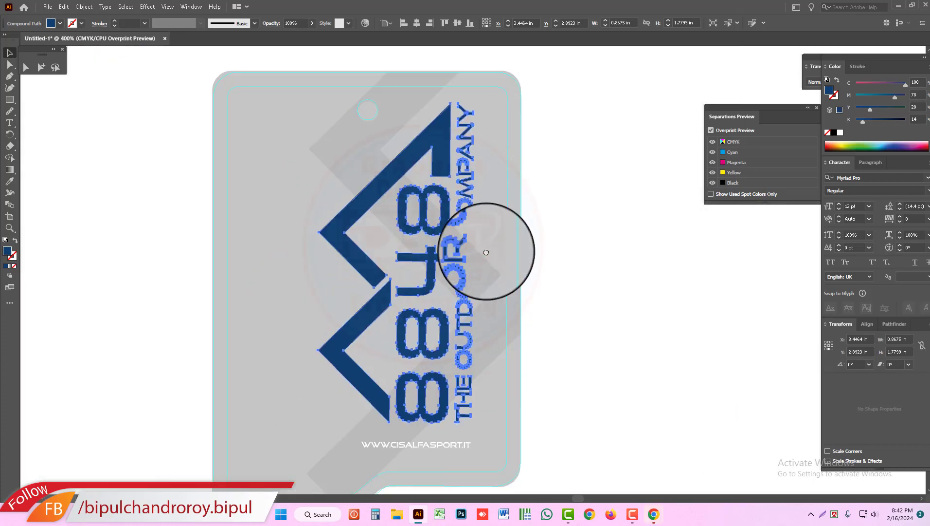
left_click(530, 277, "alt")
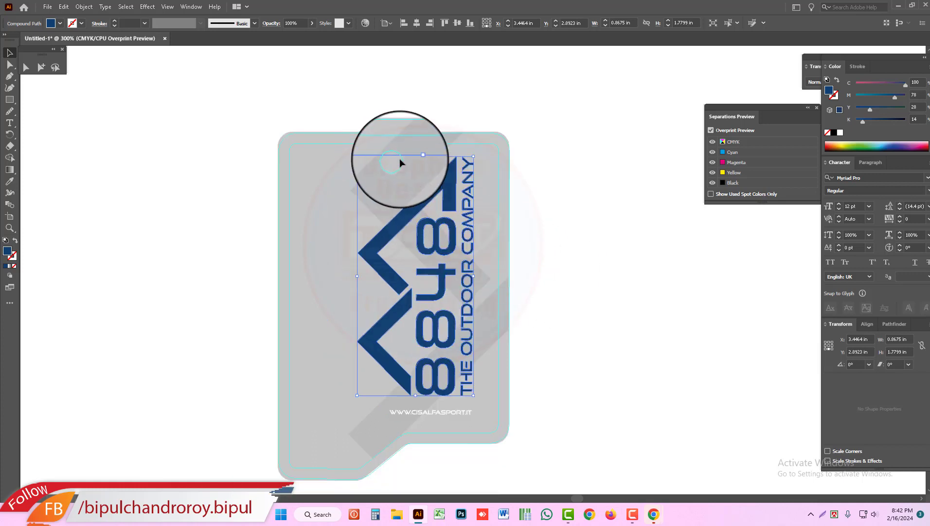
left_click(583, 212)
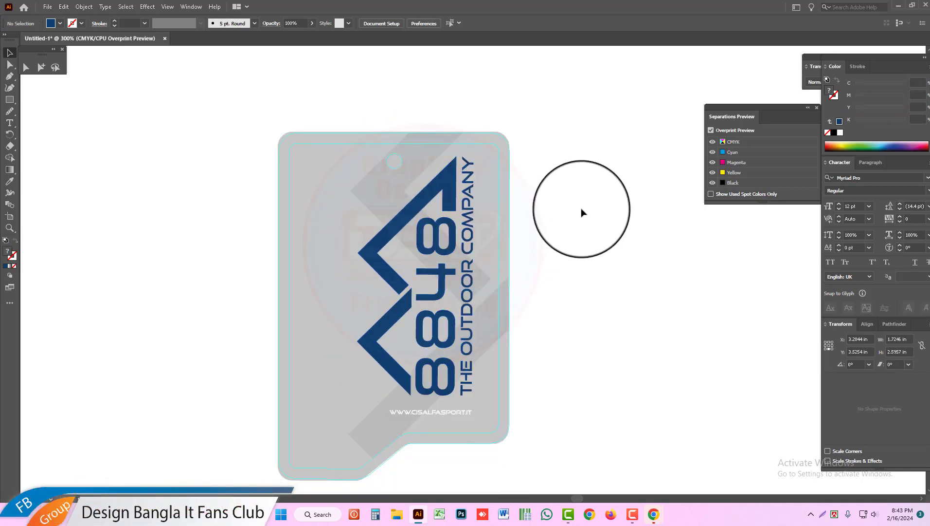
scroll(562, 253, "down", 2)
right_click(566, 241)
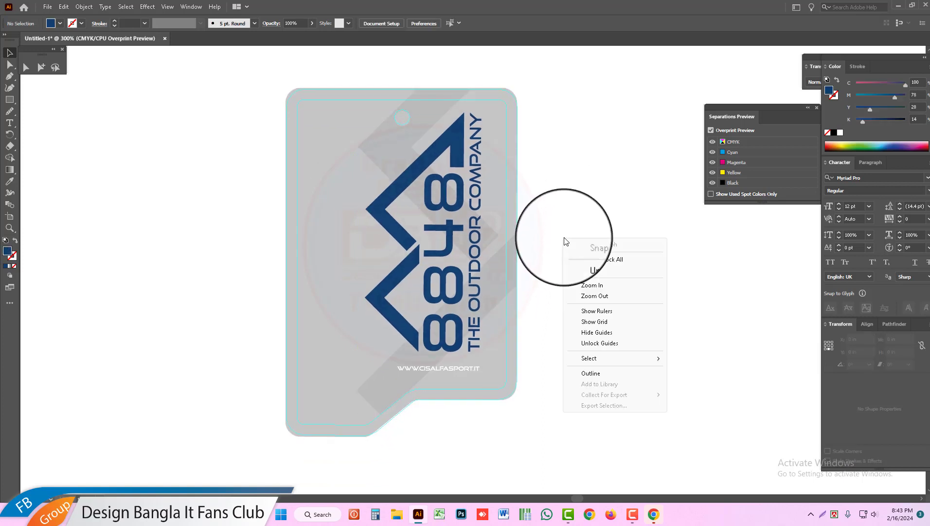
left_click(590, 342)
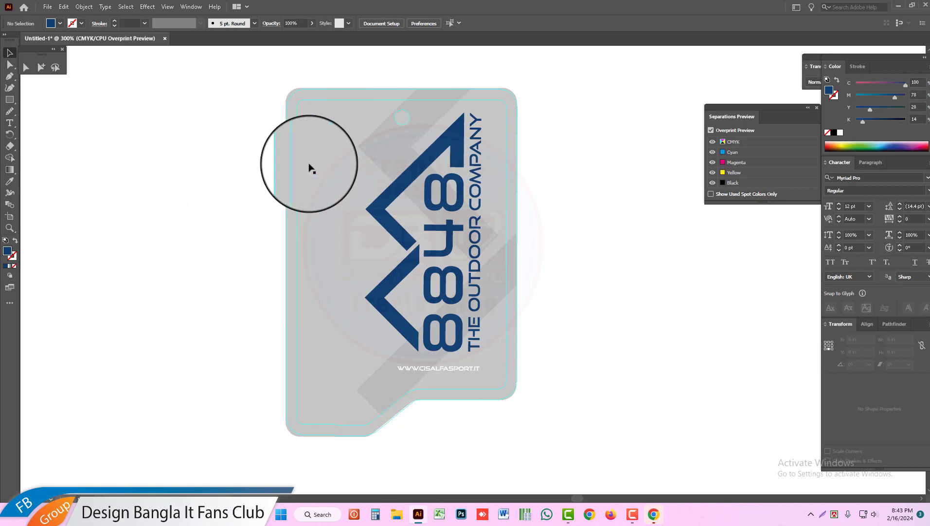
left_click(41, 67)
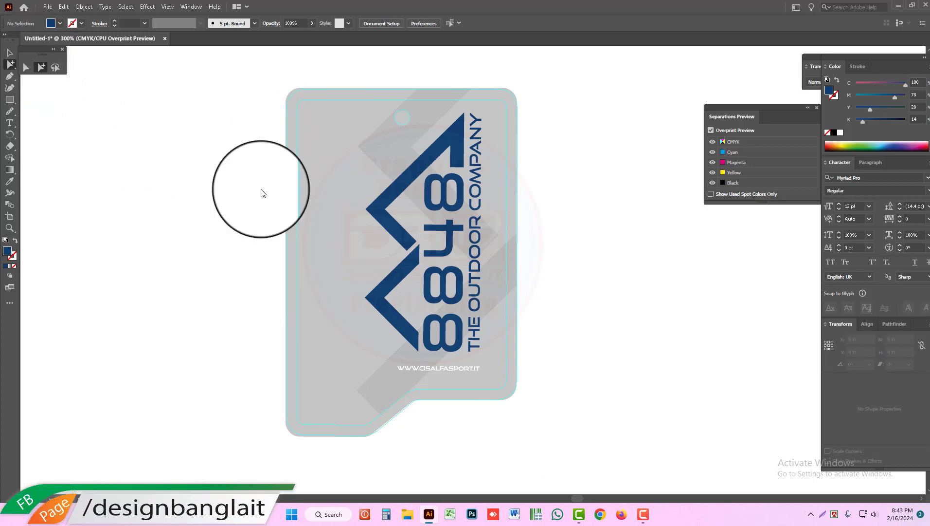
left_click(327, 120)
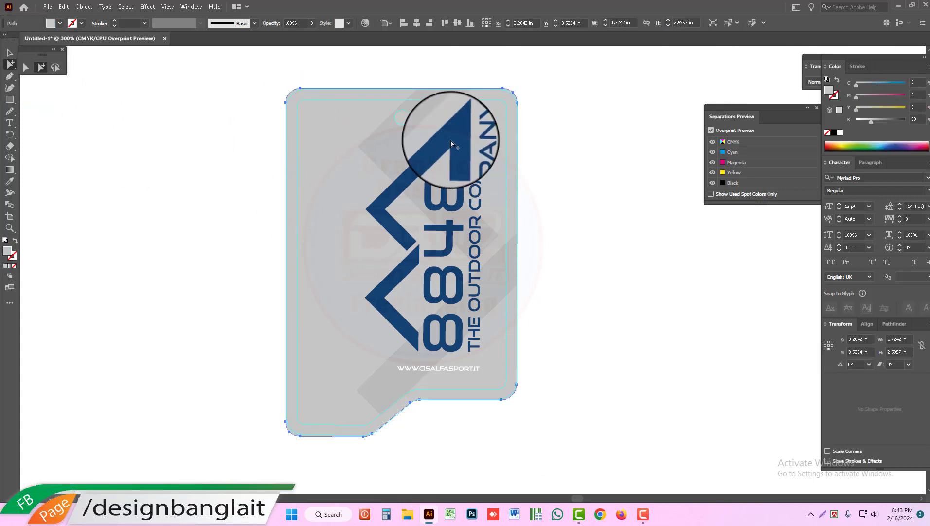
left_click(421, 117)
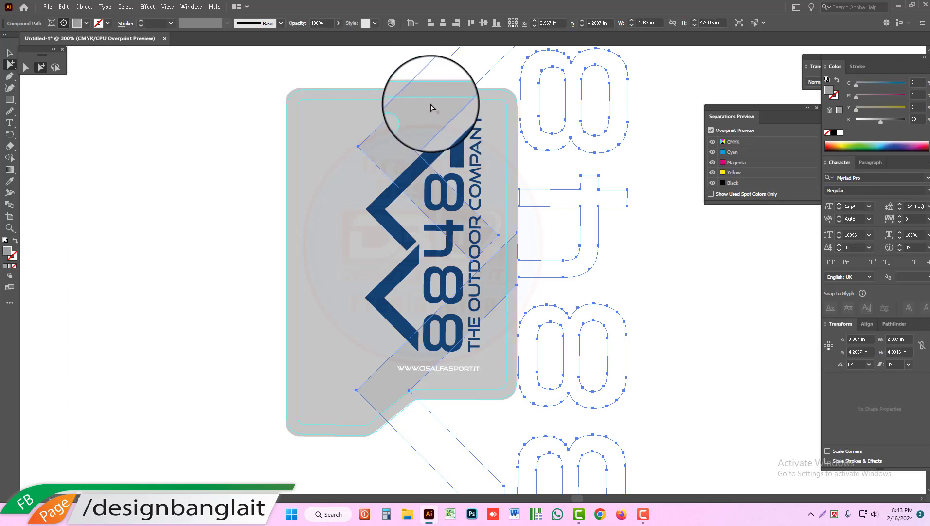
left_click(454, 138)
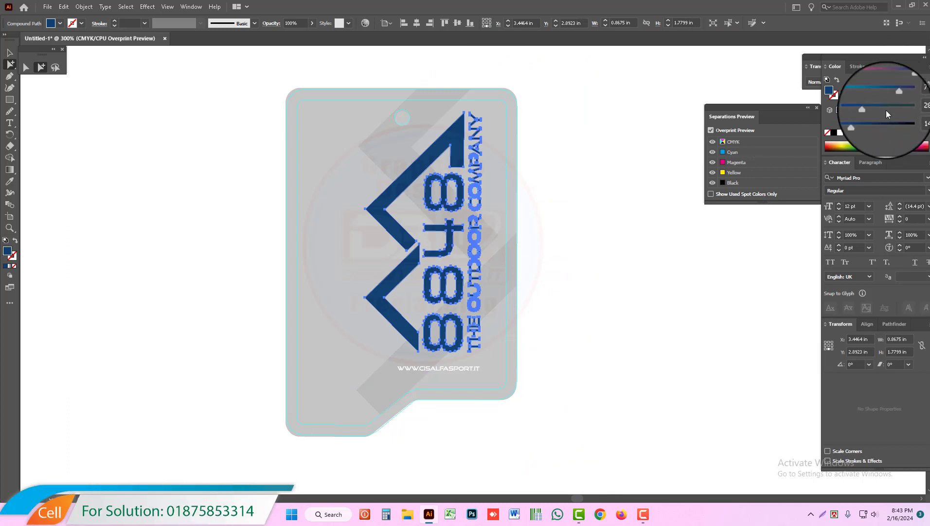
left_click(598, 263)
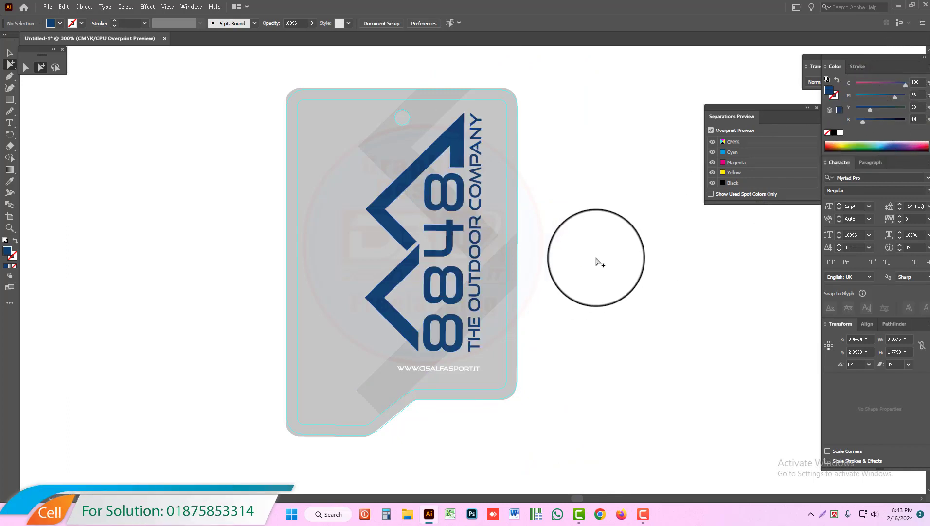
left_click(713, 182)
left_click(714, 174)
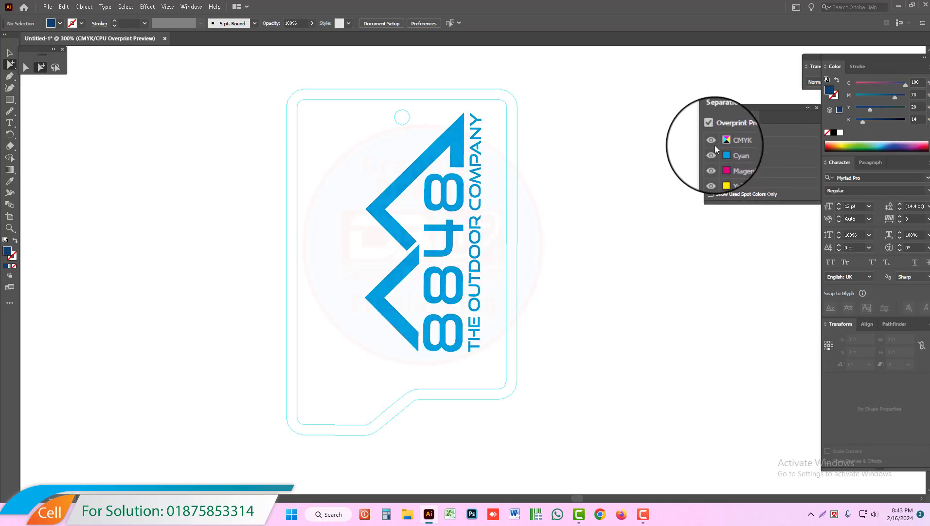
left_click(714, 183)
left_click(714, 173)
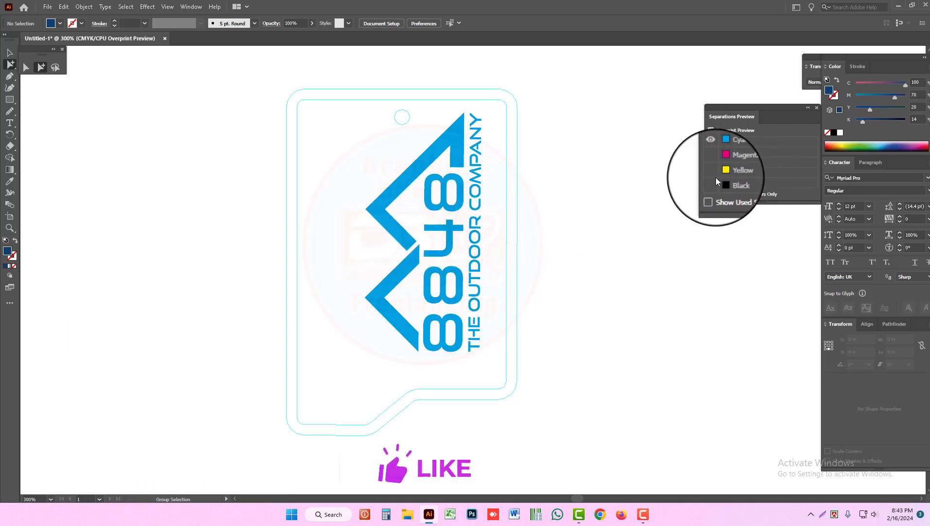
left_click(714, 163)
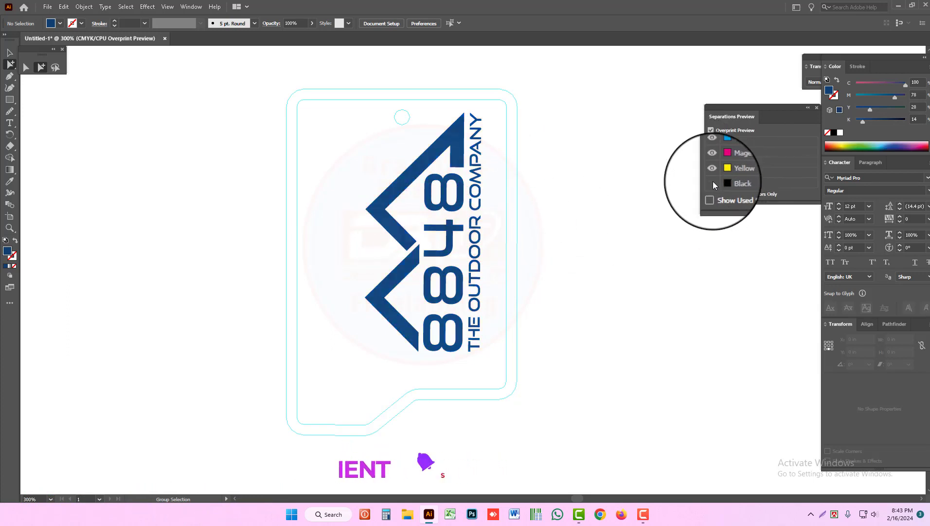
left_click(713, 181)
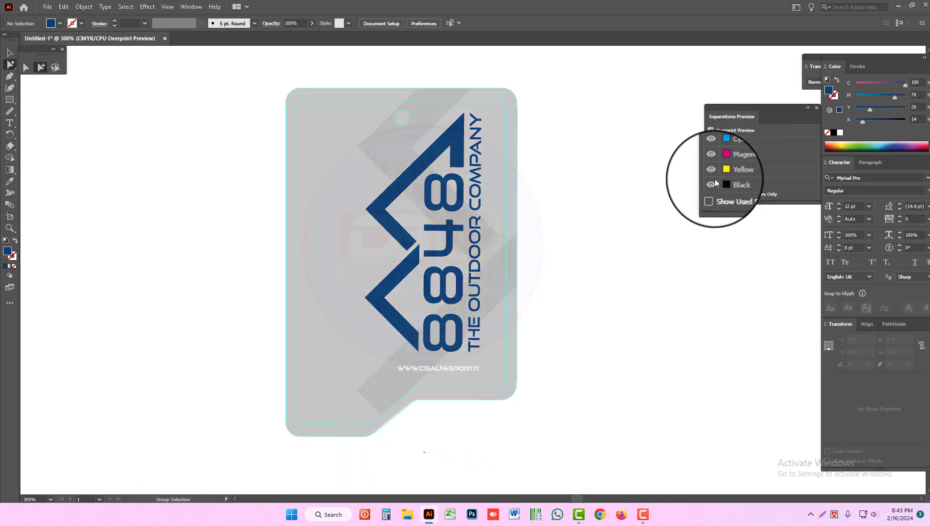
left_click(713, 182)
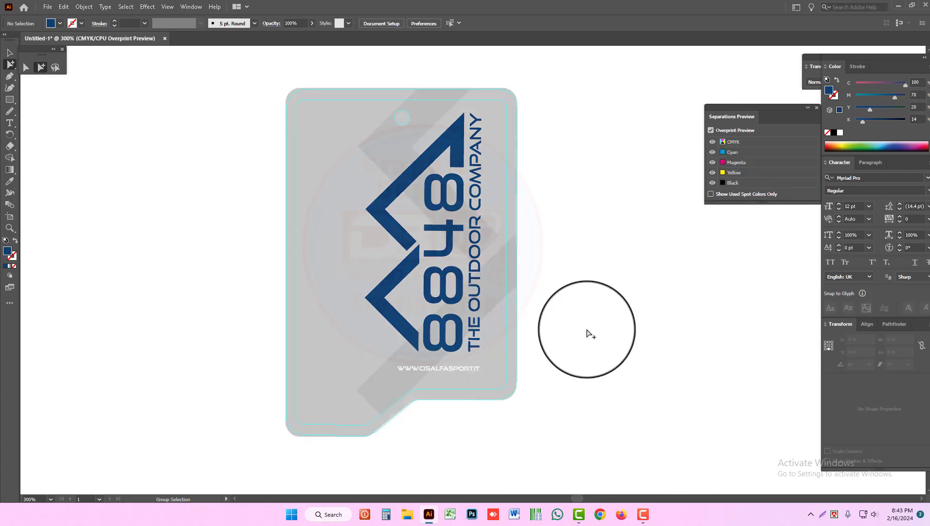
left_click(462, 370)
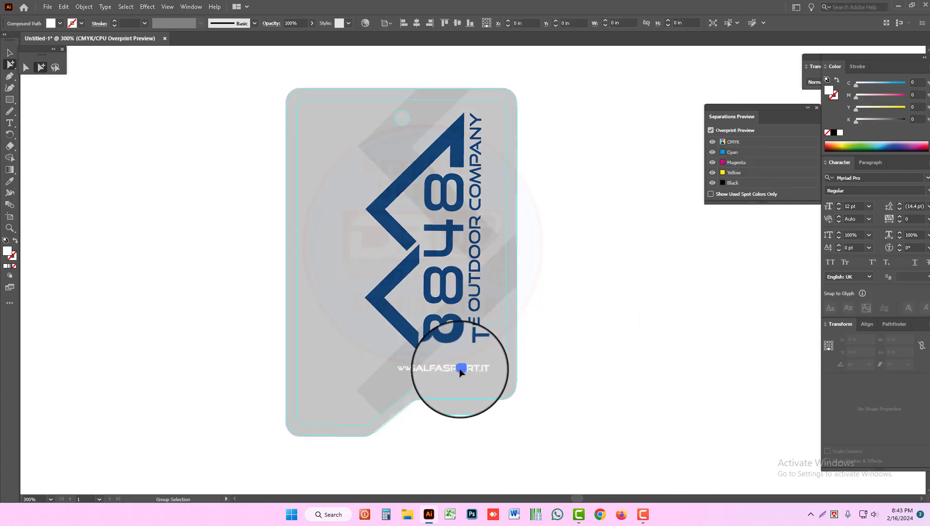
left_click_drag(353, 353, 597, 384)
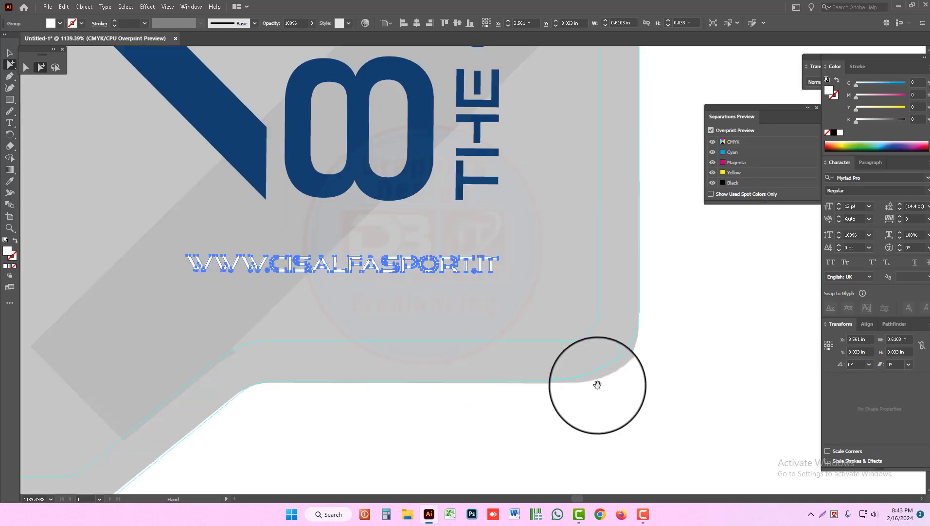
left_click(133, 24)
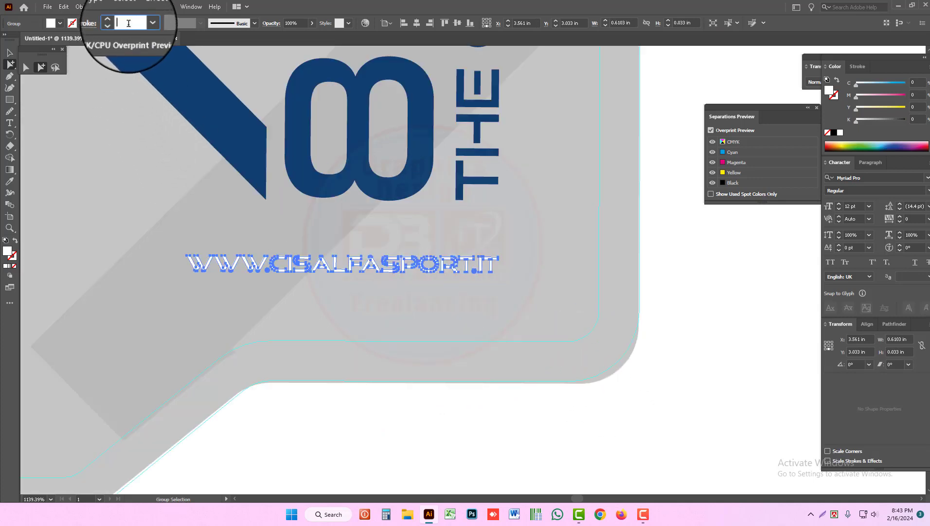
type("3")
key("Return")
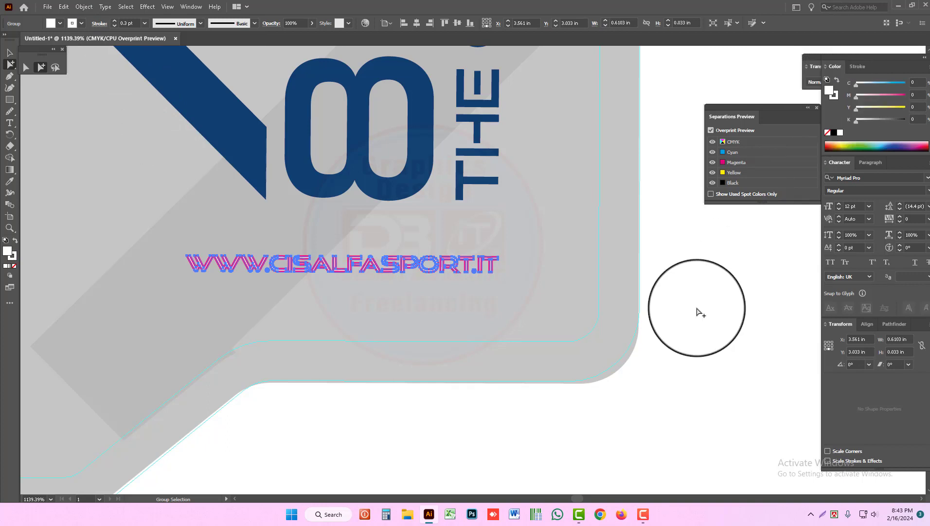
left_click(697, 310)
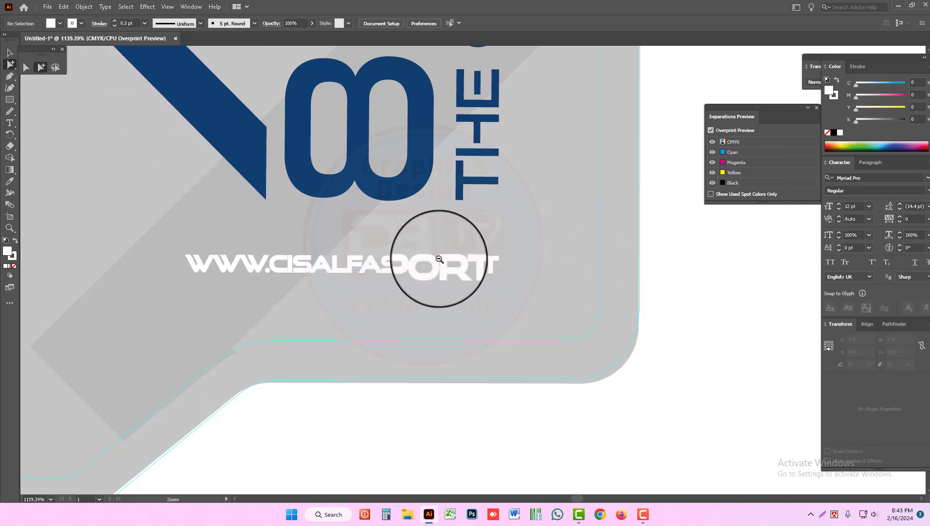
key("ctrl+minus")
- Reselect the website text group, set a 0.2 pt stroke and solid white fill
left_click(474, 283)
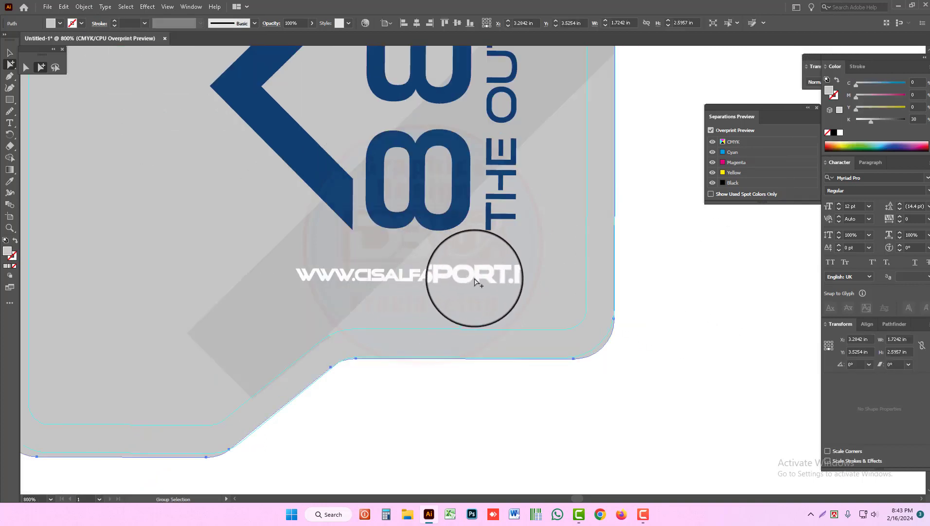
left_click(477, 281)
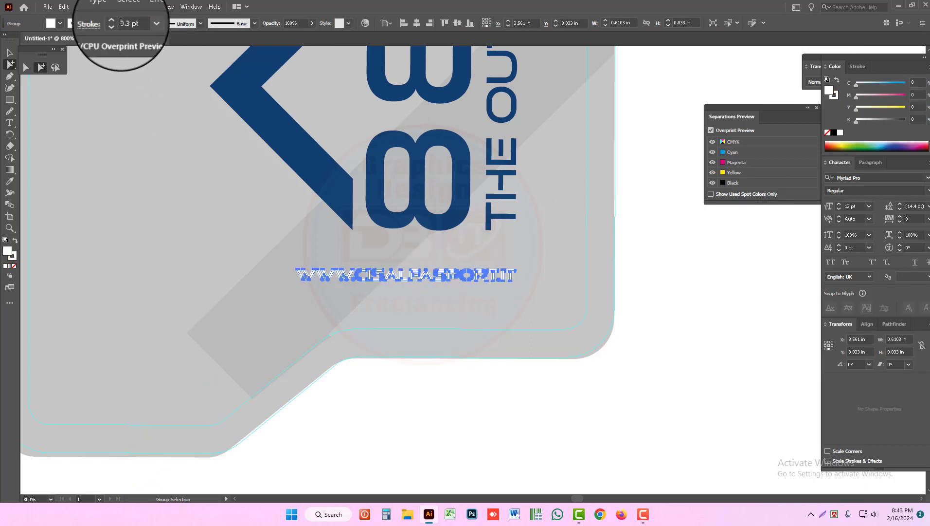
left_click(147, 23)
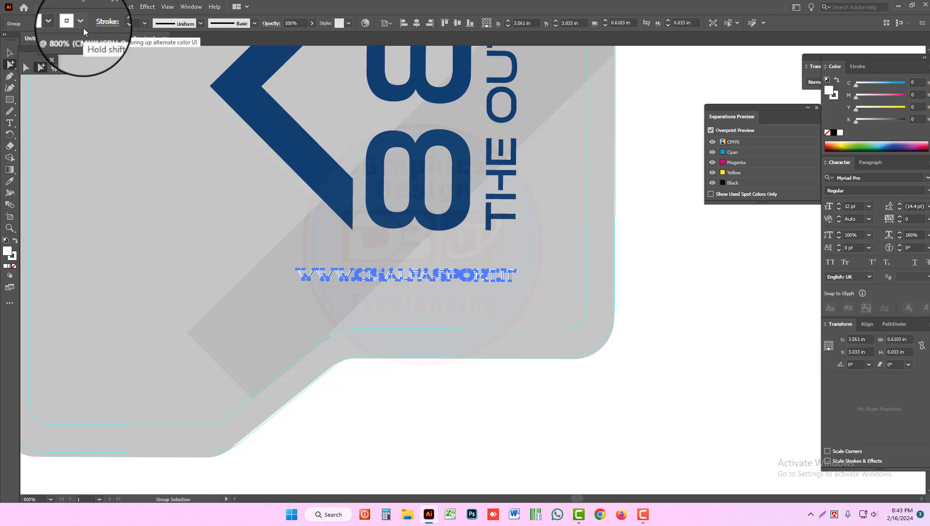
key("period")
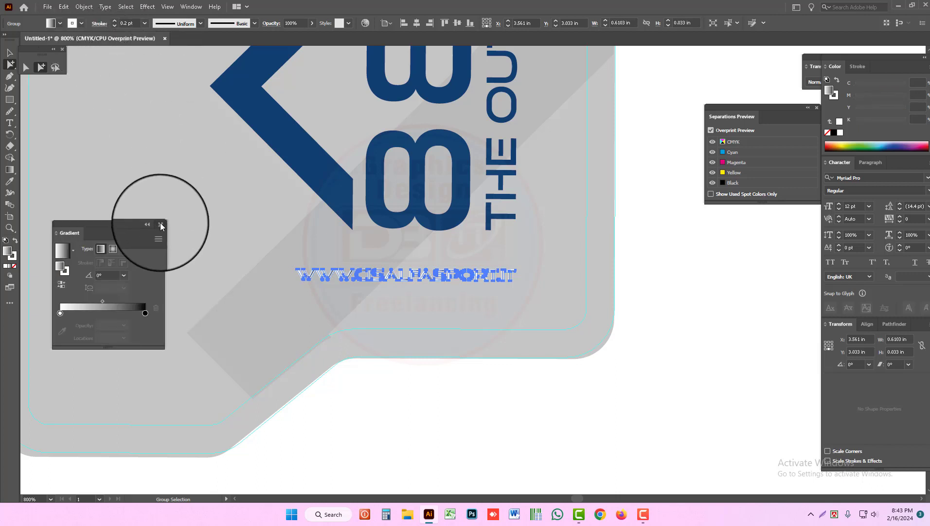
left_click(158, 224)
left_click(841, 130)
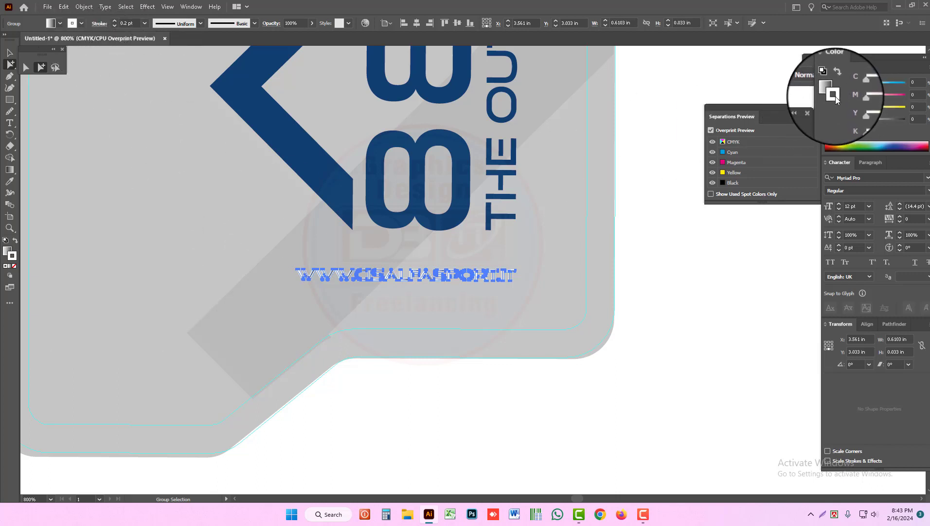
key("ctrl+shift+a")
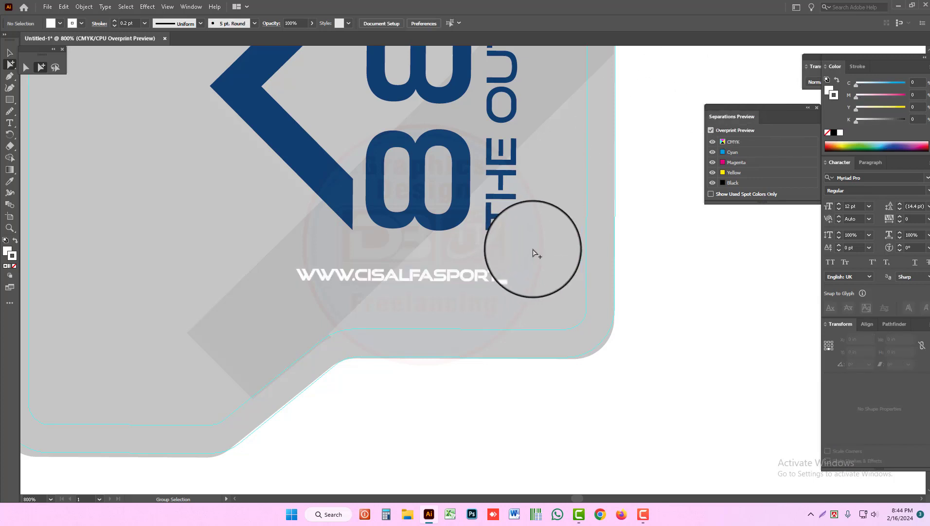
left_click(504, 208, "ctrl+alt")
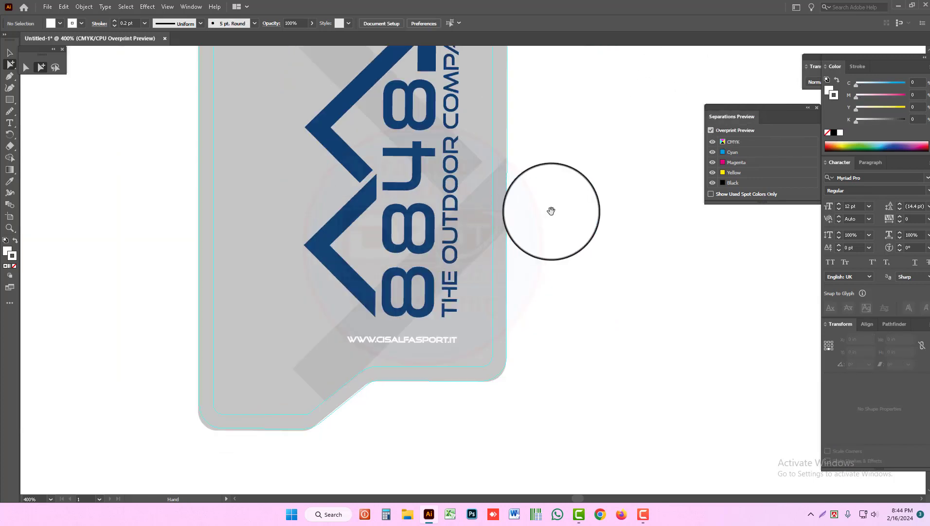
scroll(511, 236, "up", 3)
- Save the logo's navy as a new spot colour swatch named 'Extra Blue Color'
left_click(438, 135)
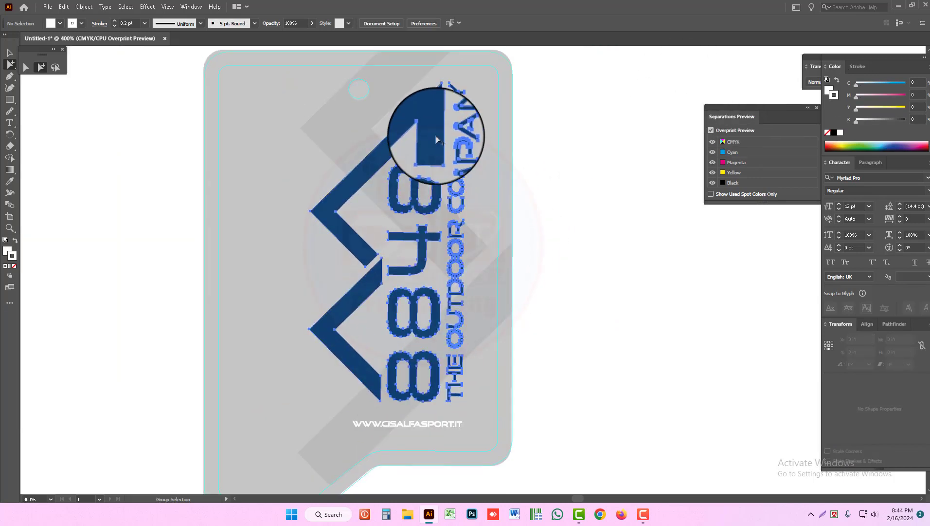
left_click(51, 23)
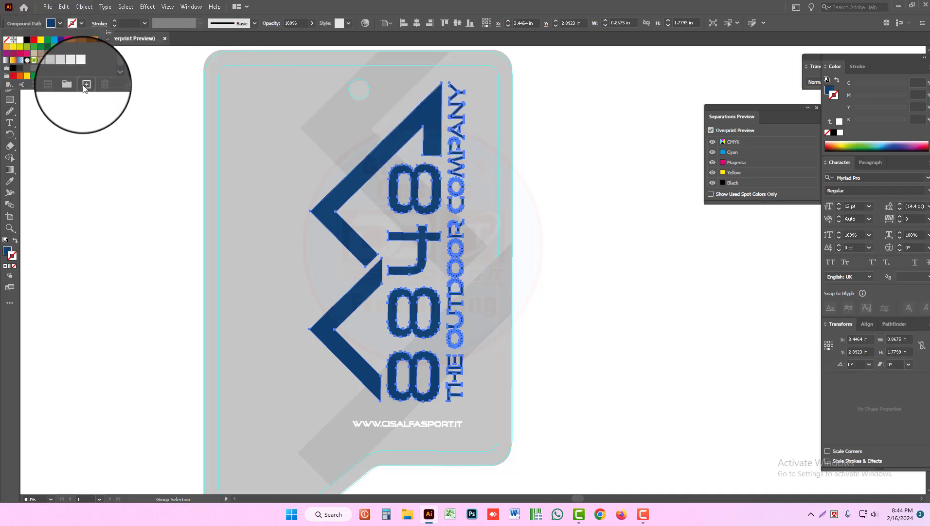
left_click(85, 85)
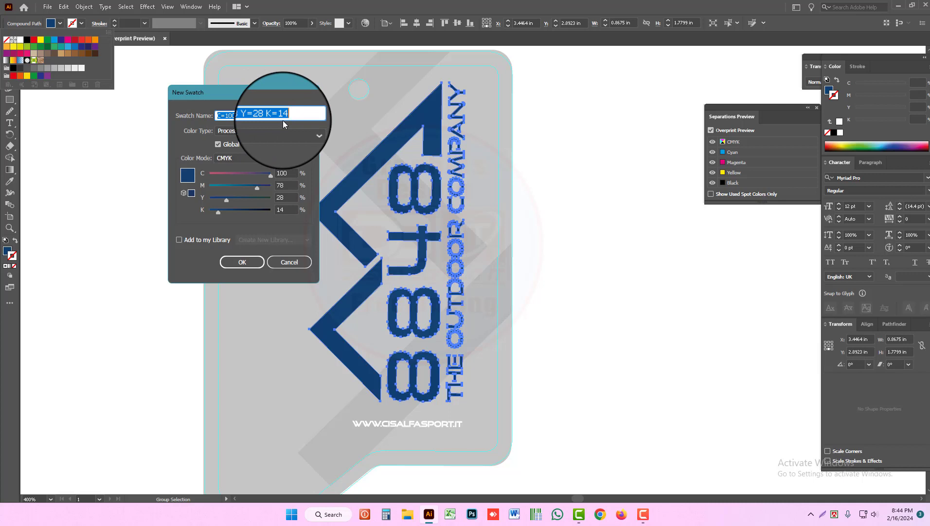
type("Extra")
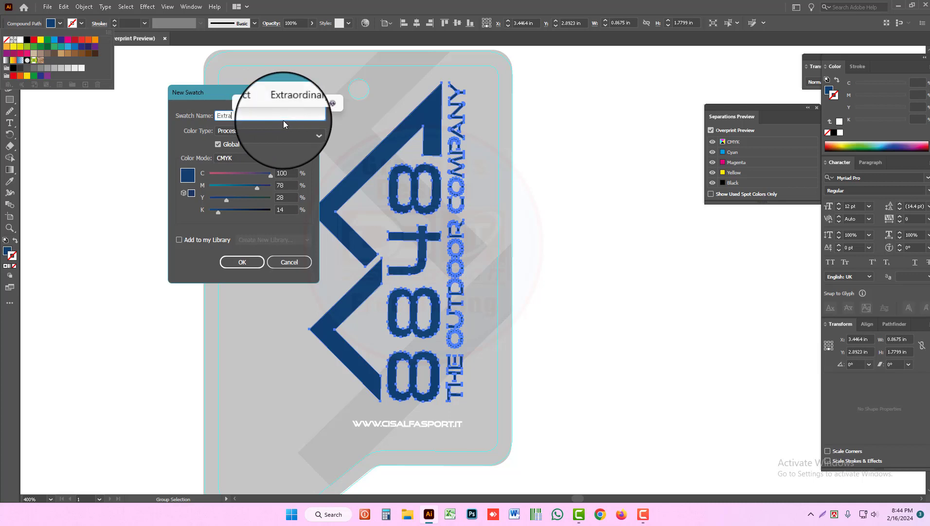
type(" Blue Color")
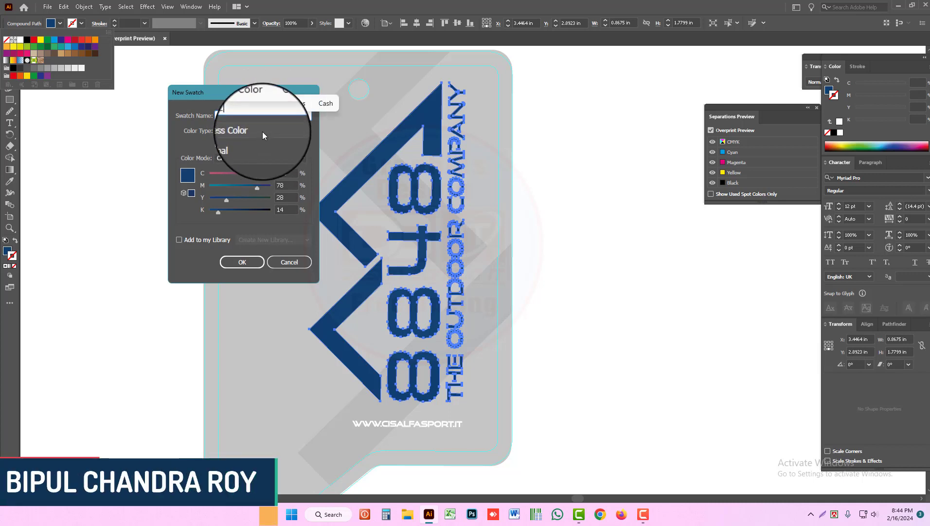
left_click(262, 131)
type("Extra C")
left_click(249, 155)
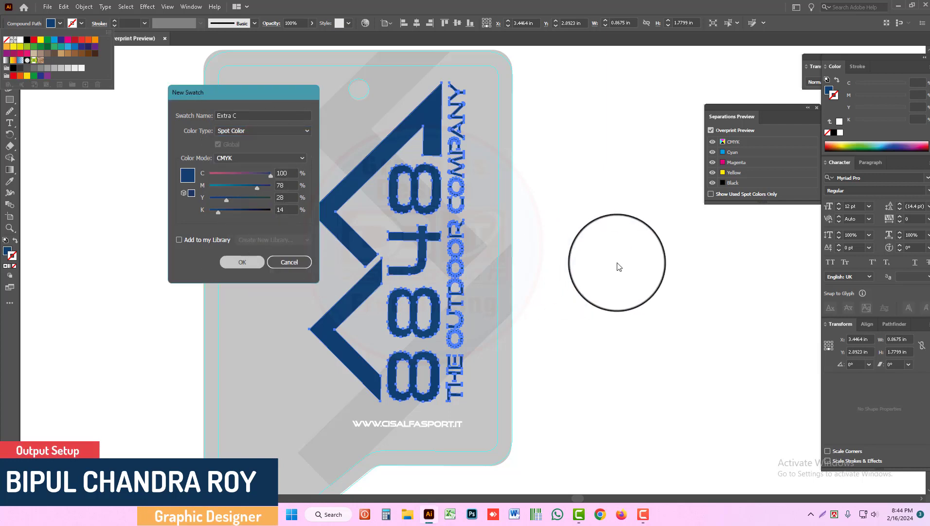
key("Return")
left_click(590, 186)
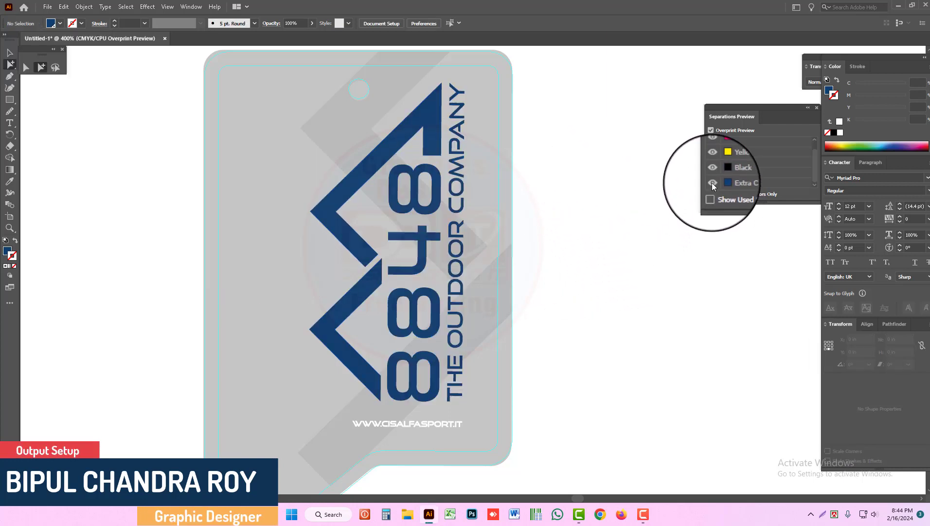
left_click(712, 168)
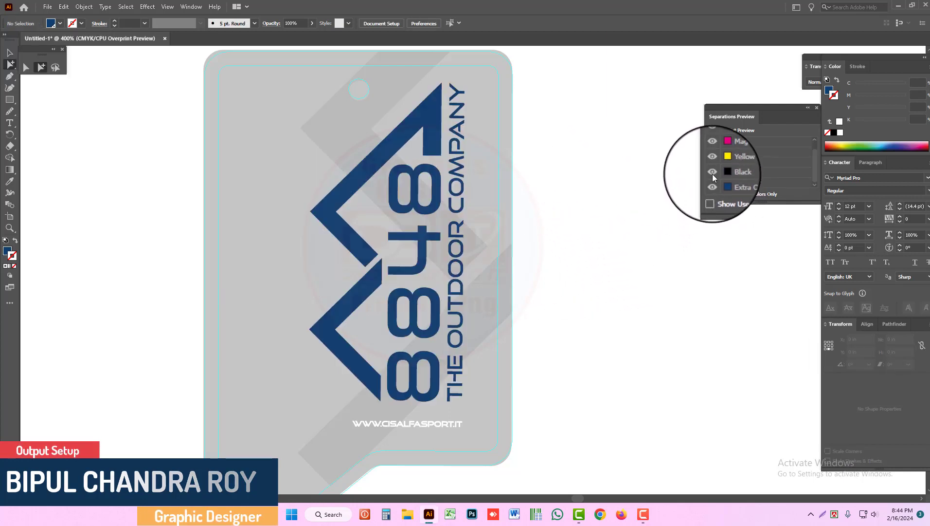
left_click(712, 184)
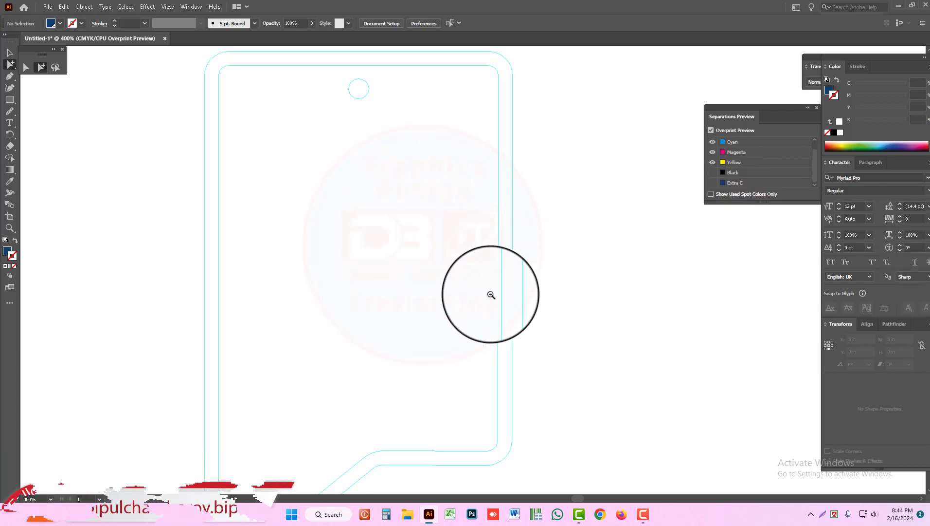
left_click(713, 173)
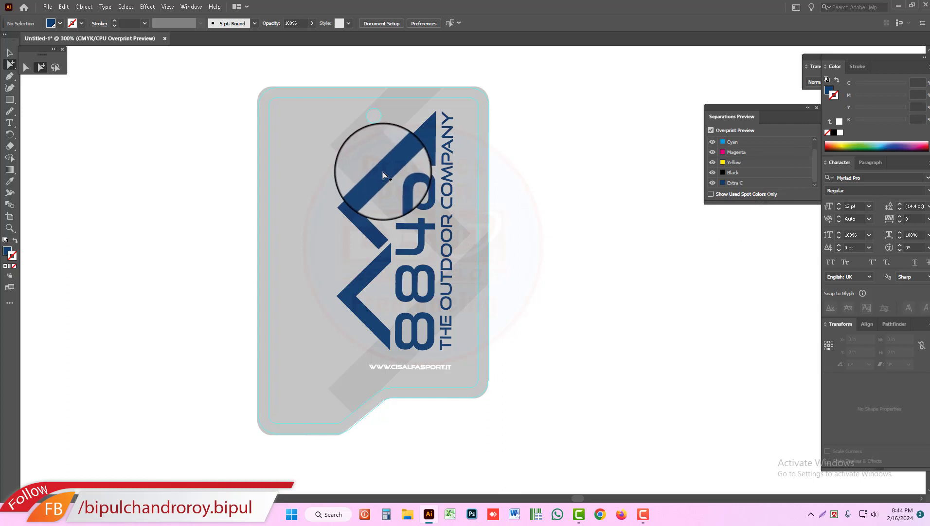
left_click(383, 174)
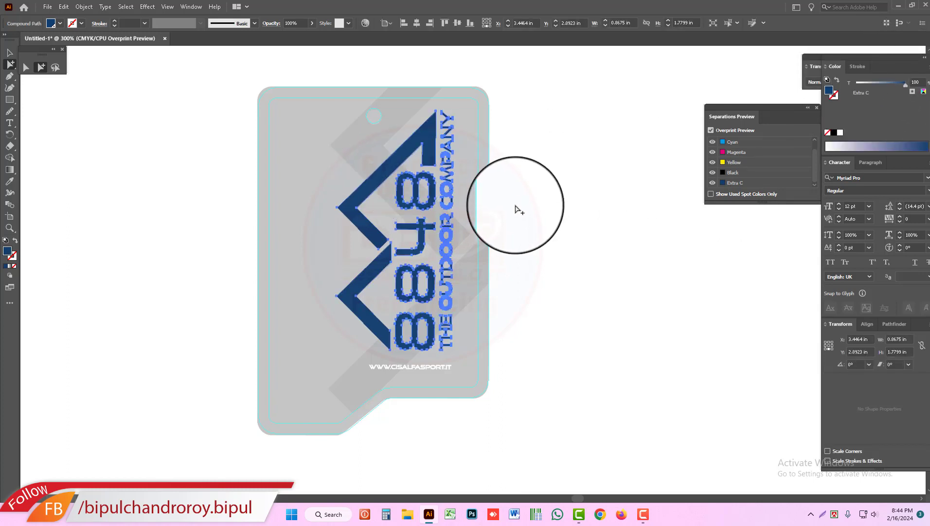
left_click(699, 184)
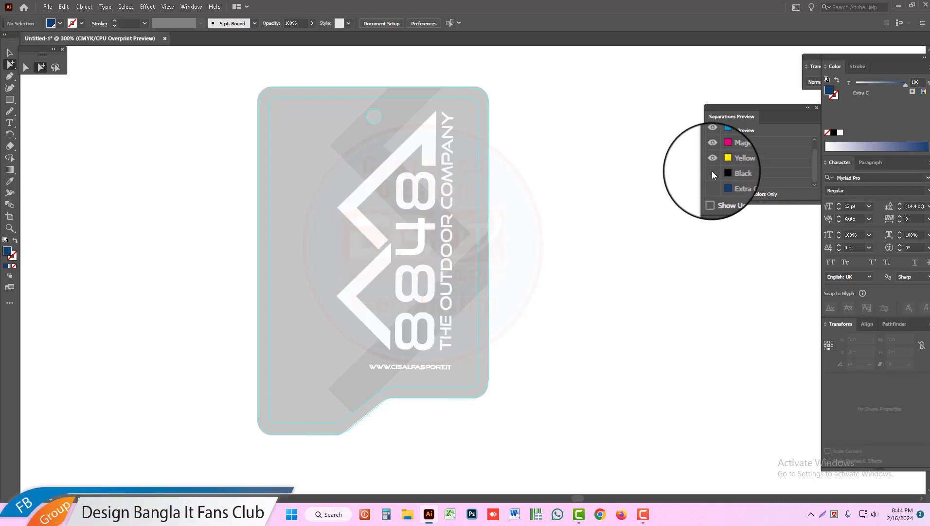
left_click(712, 173)
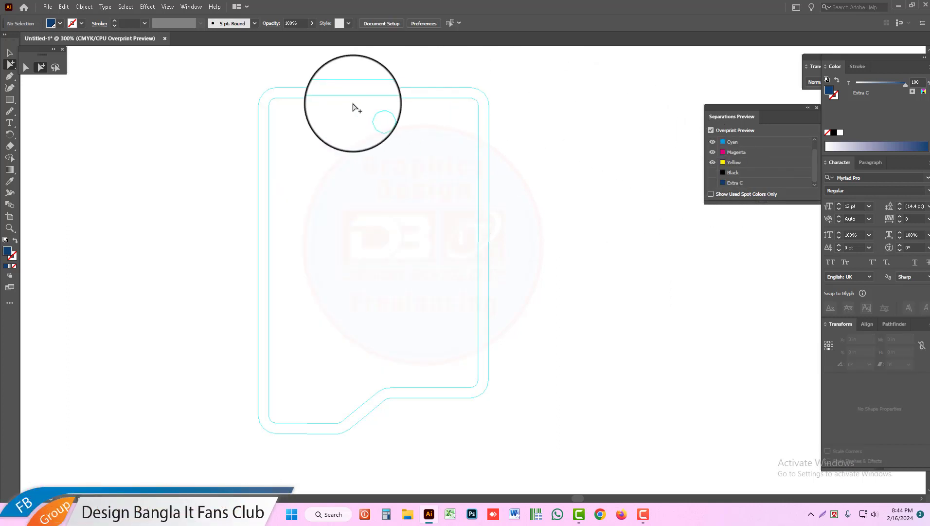
left_click(713, 172)
left_click(713, 183)
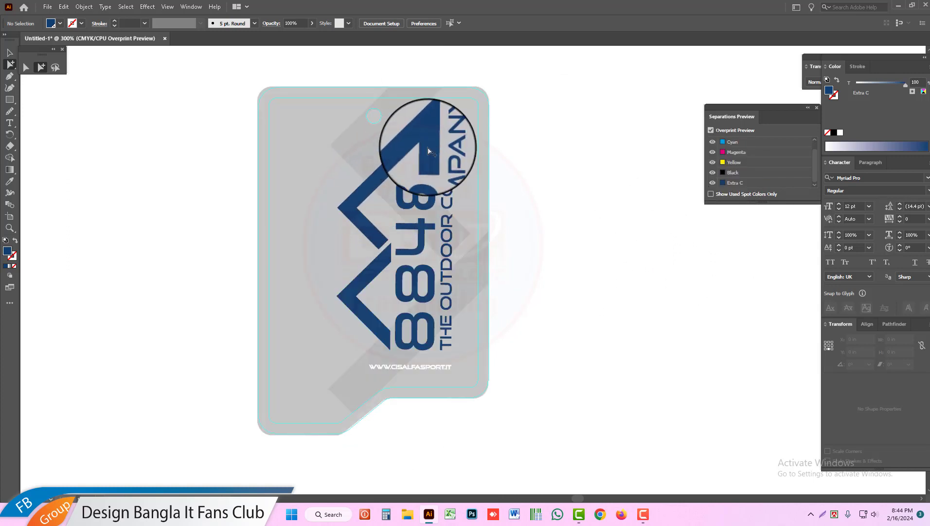
left_click(11, 53)
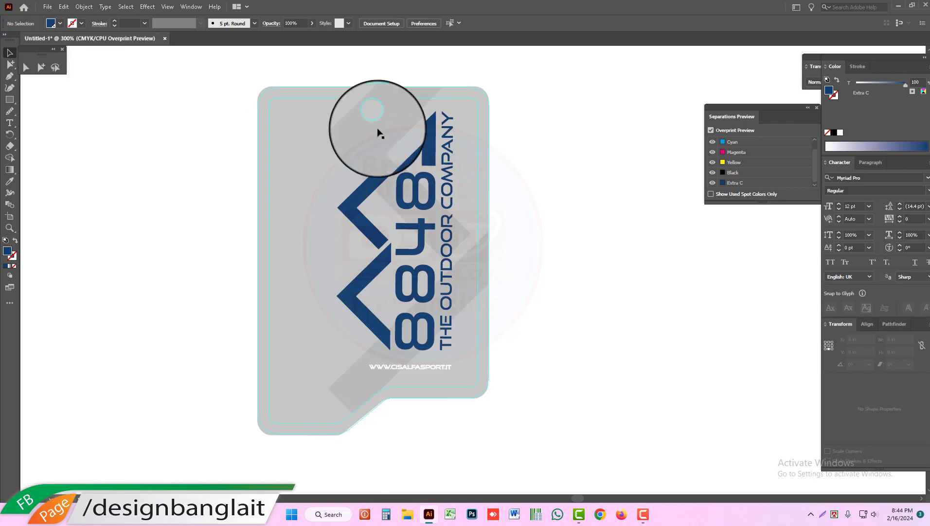
left_click(402, 161)
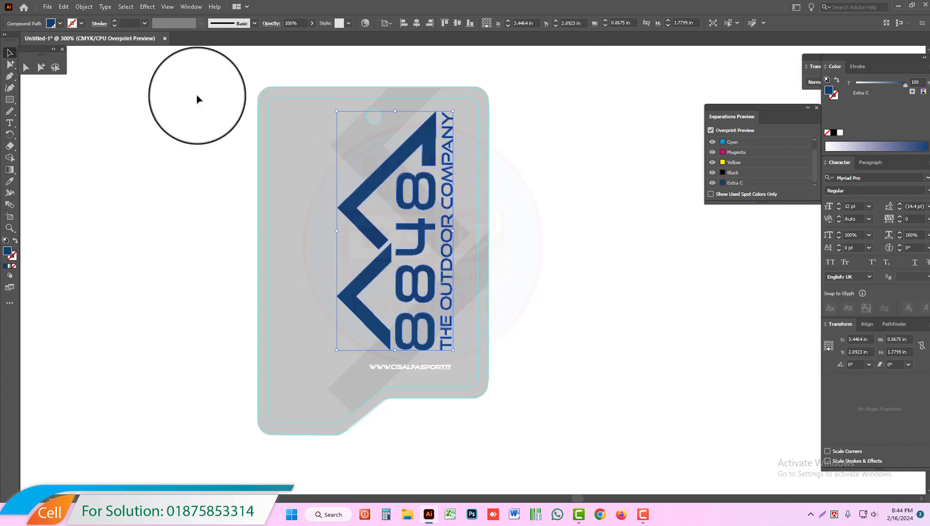
- Turn on Overprint Fill for the selected 8848 logo in the Attributes panel
left_click(190, 7)
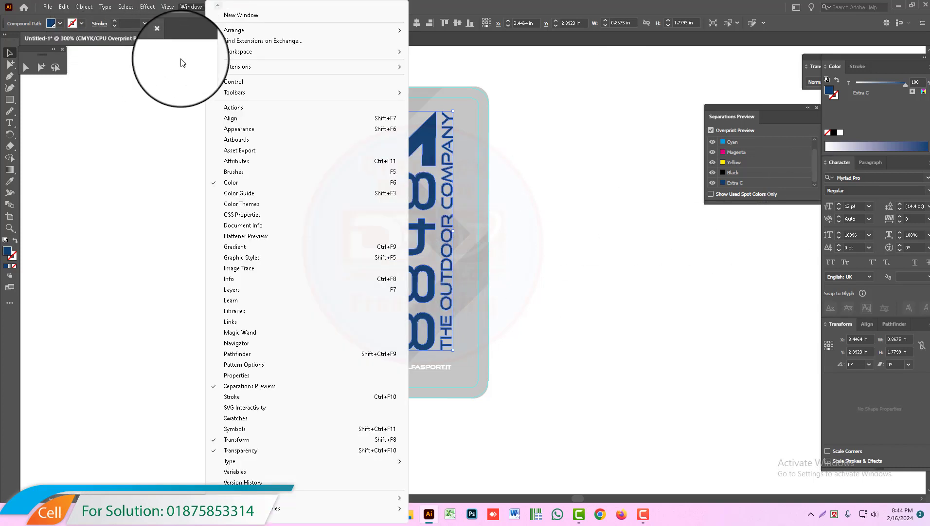
left_click(238, 163)
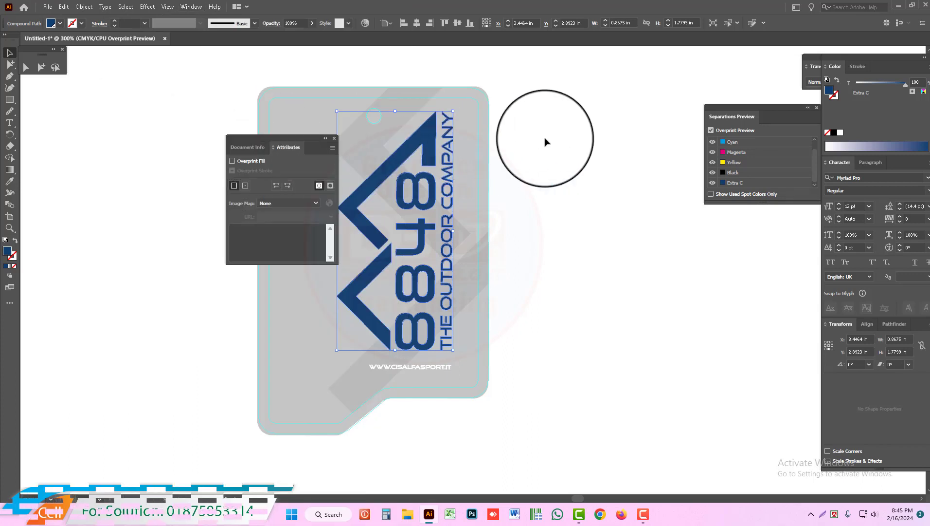
left_click_drag(296, 137, 623, 120)
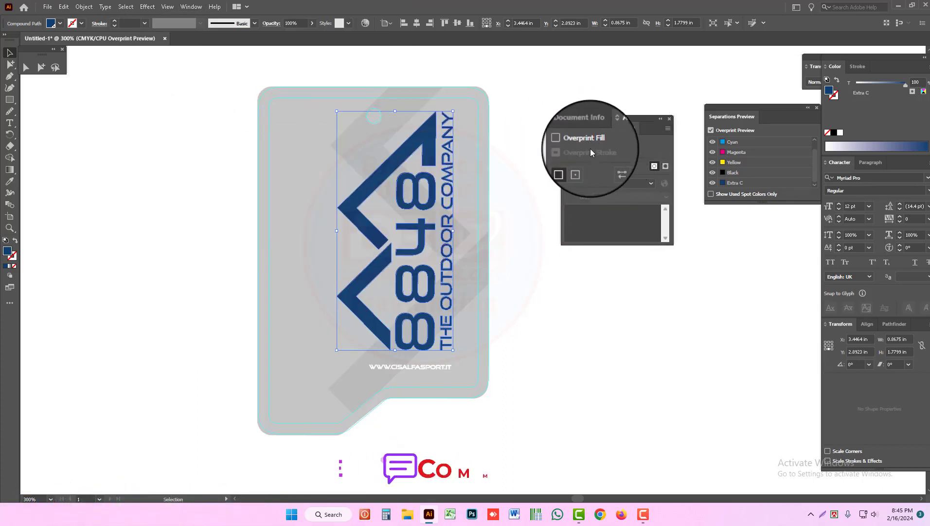
left_click(567, 141)
left_click(524, 92)
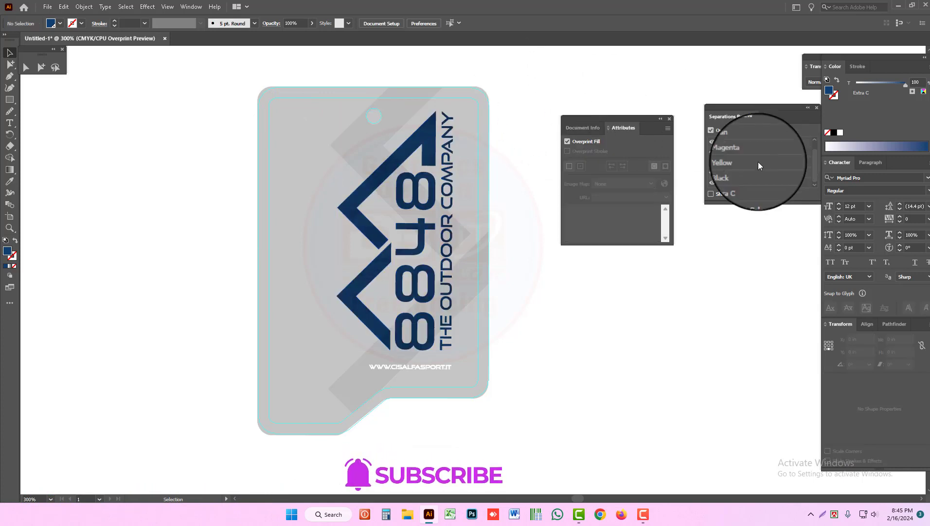
- Toggle the Extra C plate in Separations Preview to confirm no knockout, then close Attributes
left_click(711, 182)
scroll(714, 173, "up", 1)
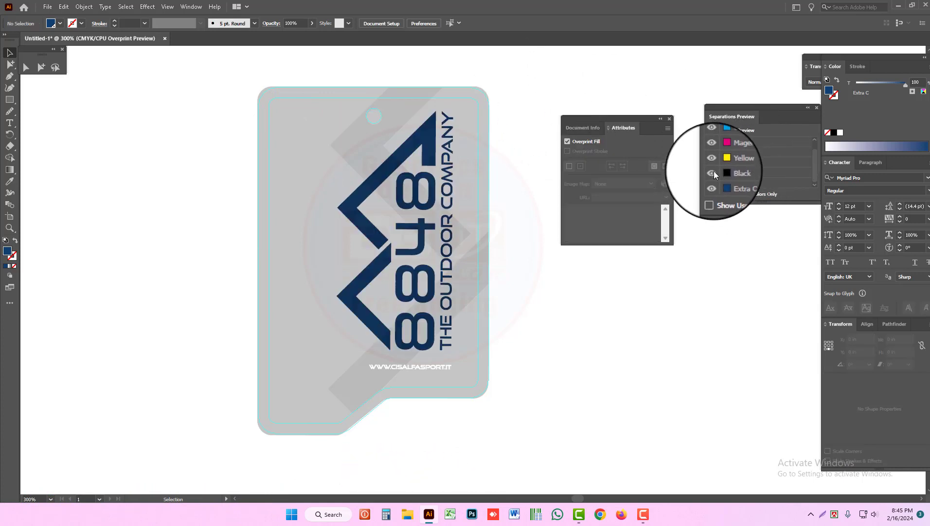
left_click(714, 172)
scroll(711, 183, "down", 1)
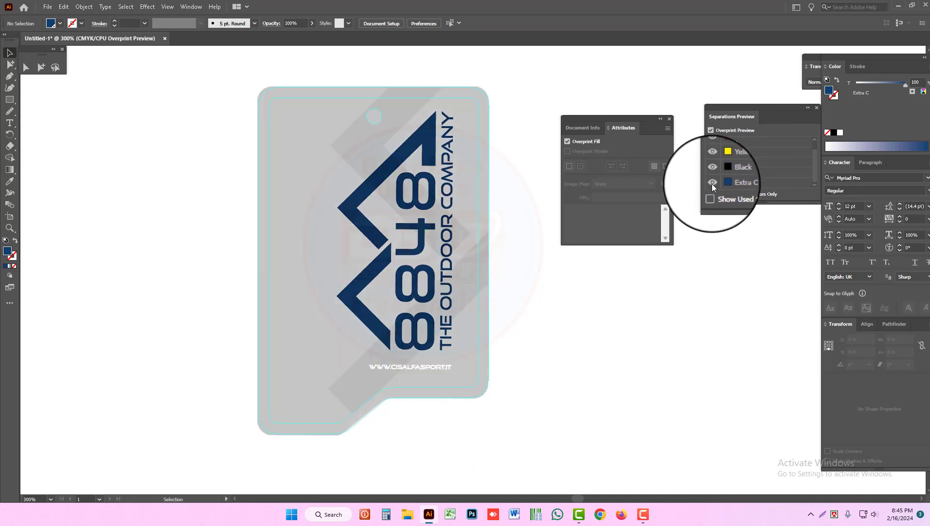
left_click(712, 182)
left_click(712, 183)
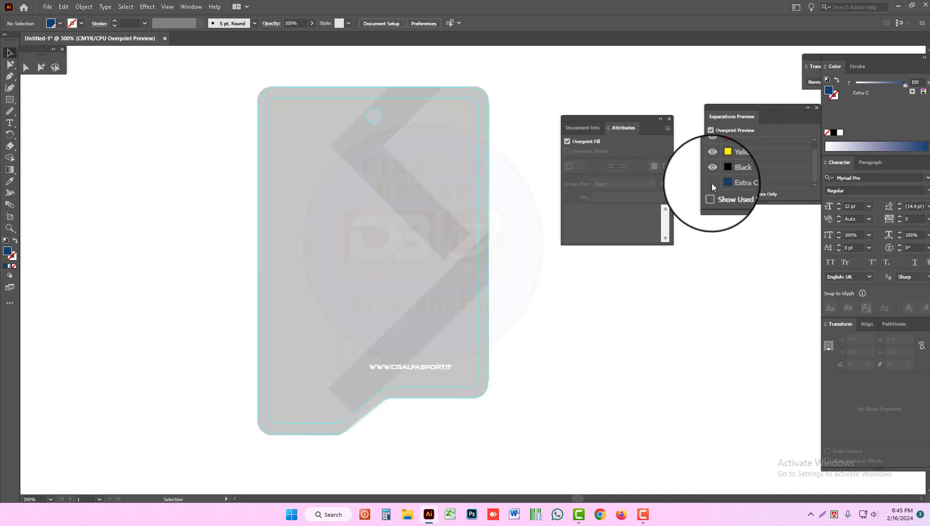
left_click(712, 183)
left_click(711, 183)
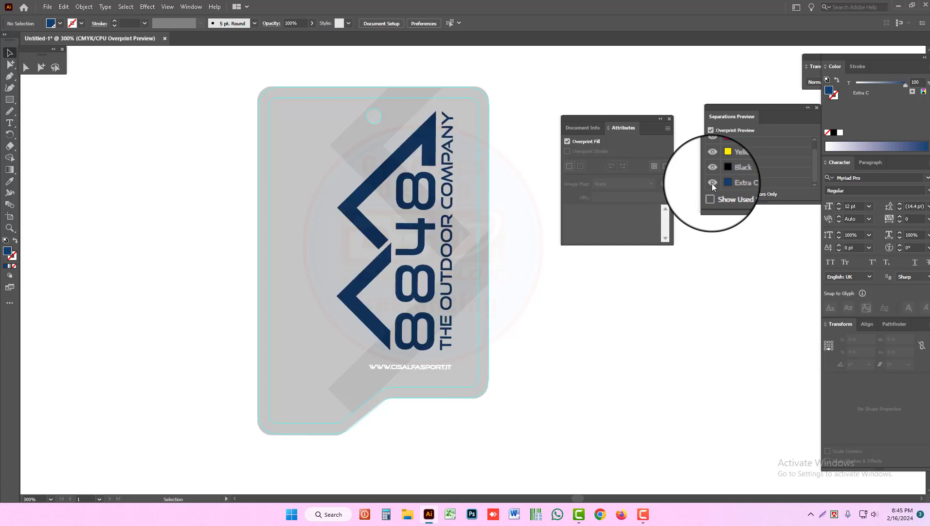
left_click(711, 183)
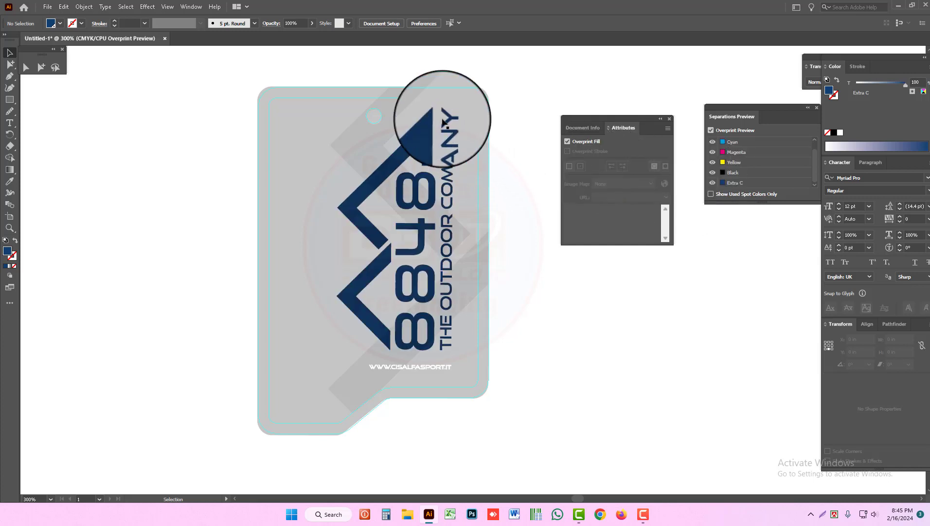
left_click(712, 183)
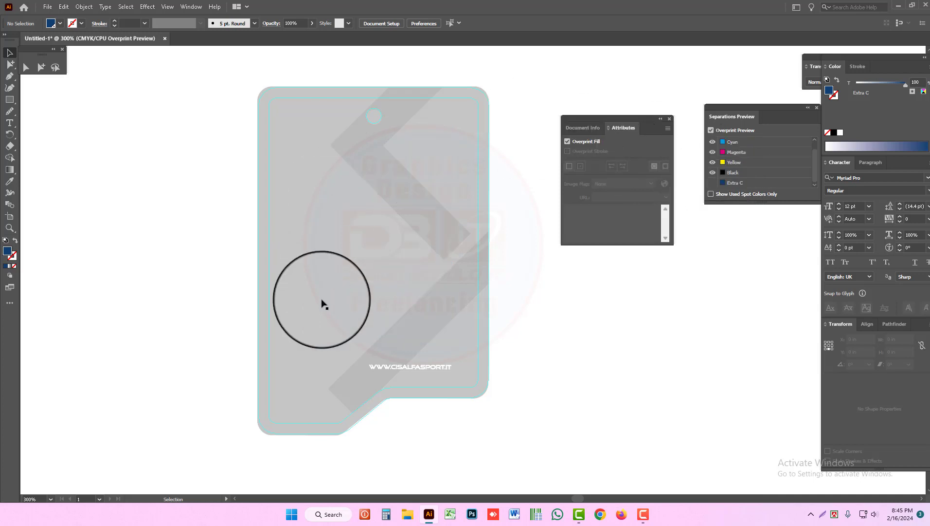
left_click(712, 183)
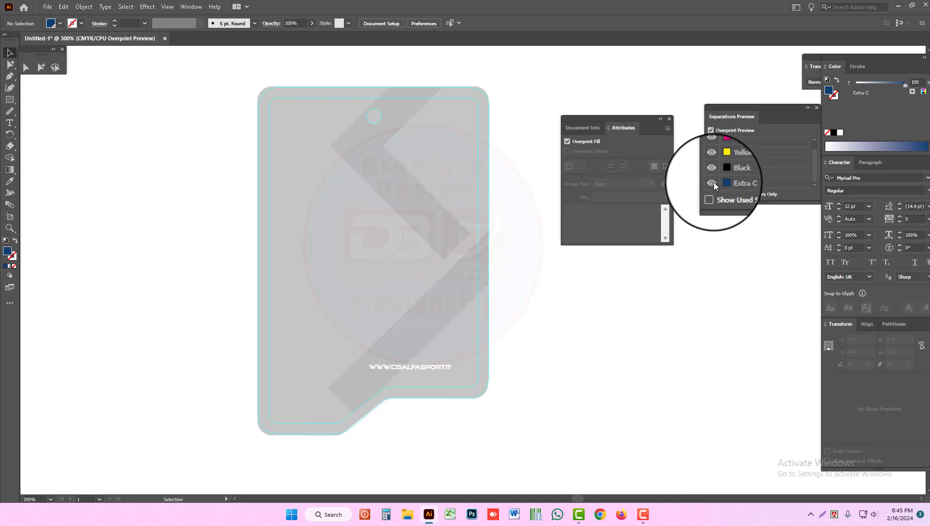
left_click(713, 182)
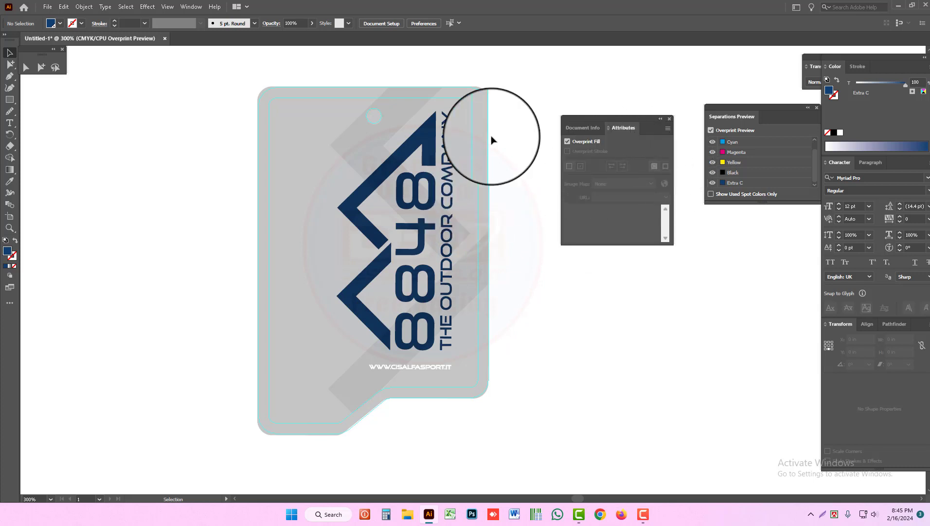
left_click(714, 183)
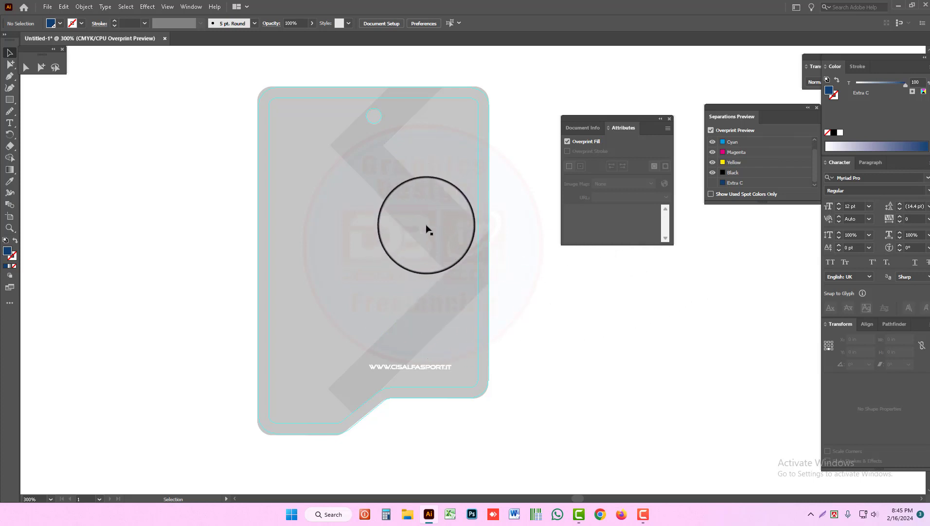
left_click(712, 183)
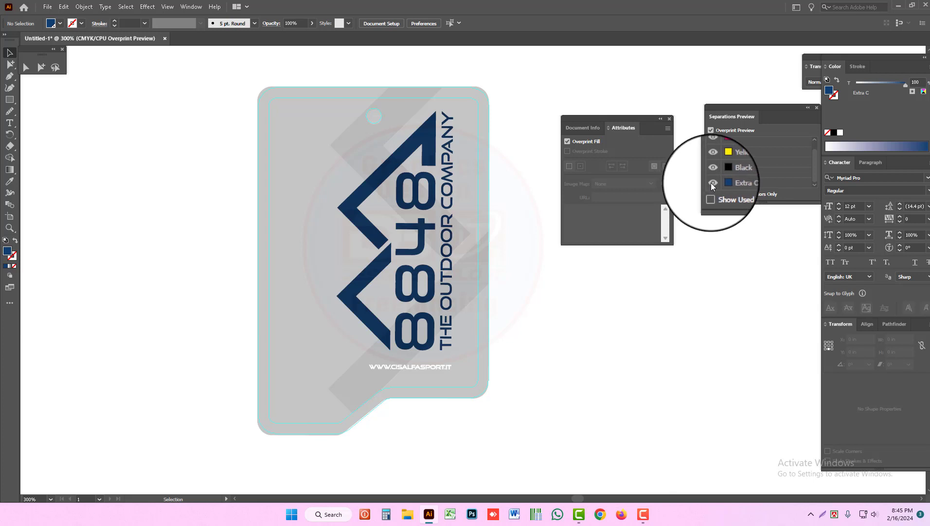
left_click(711, 184)
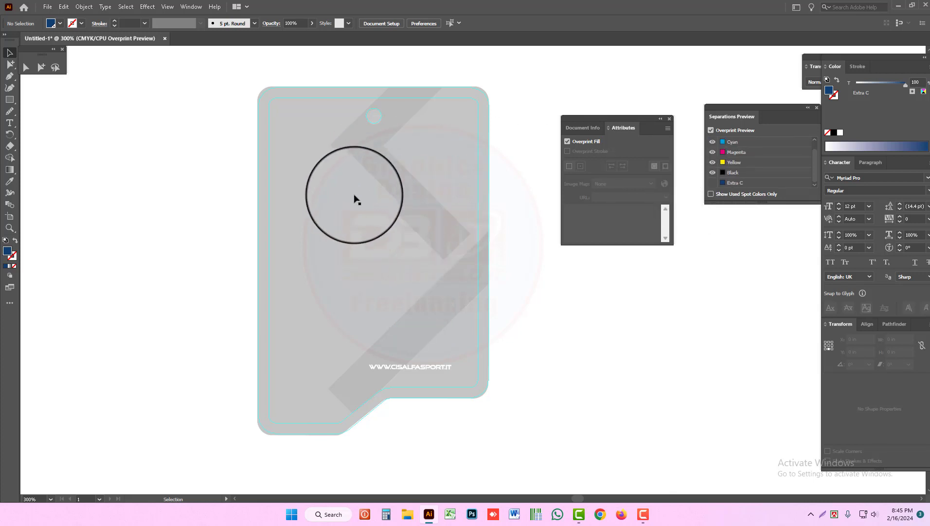
left_click(712, 184)
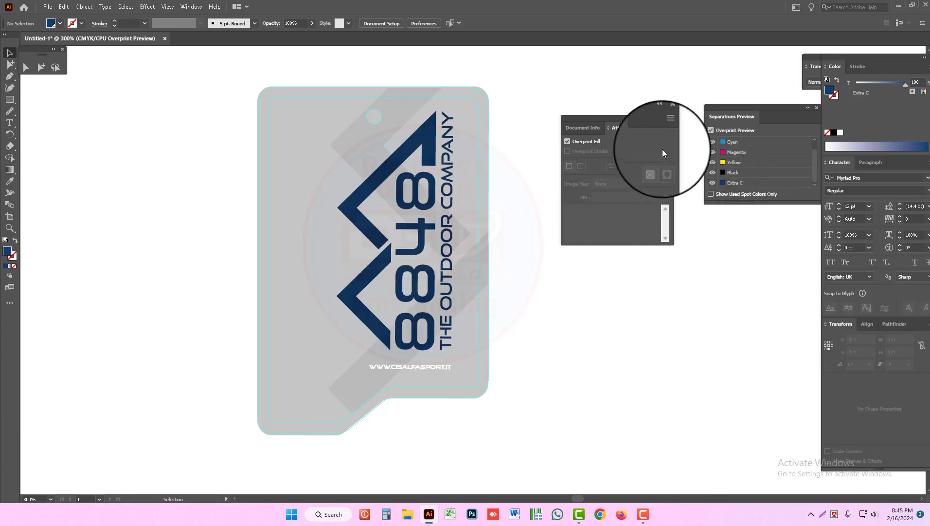
left_click(670, 119)
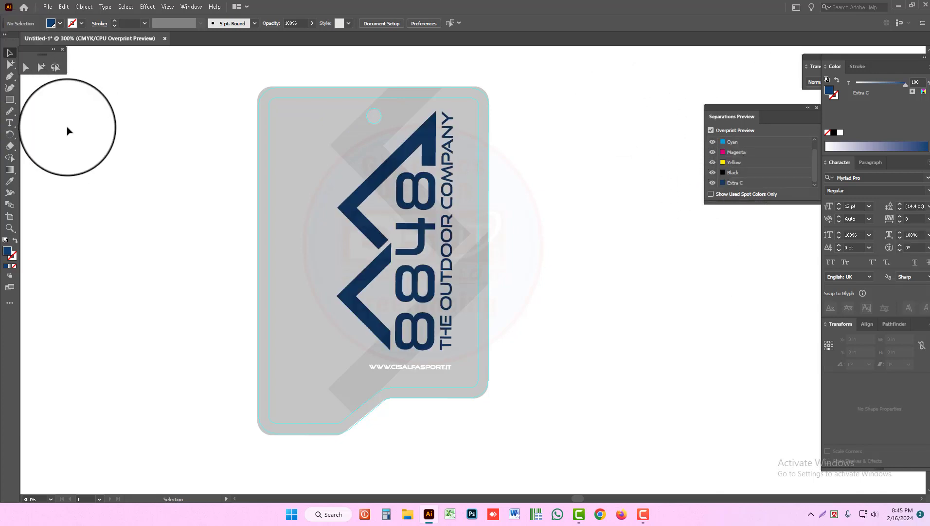
- Group all the tag artwork and zoom out to see the whole artboard
left_click_drag(220, 73, 591, 447)
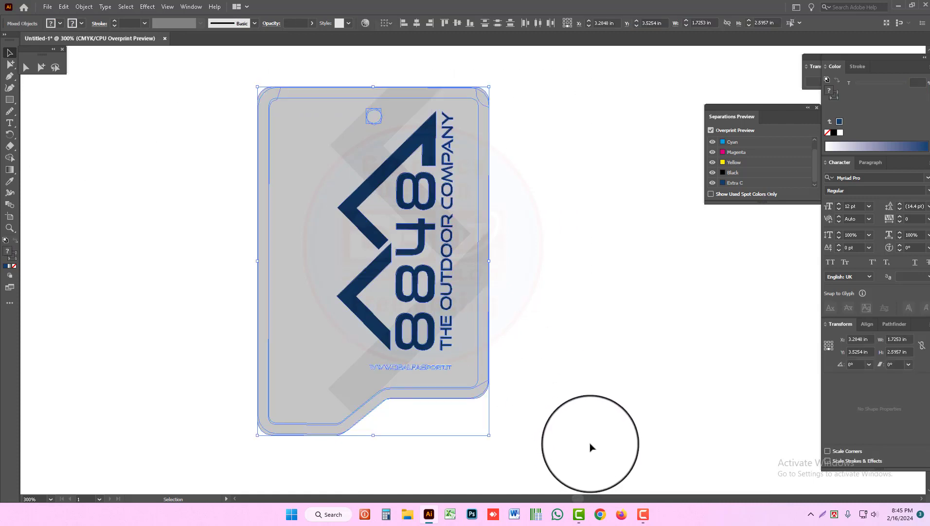
key("ctrl+g")
key("z")
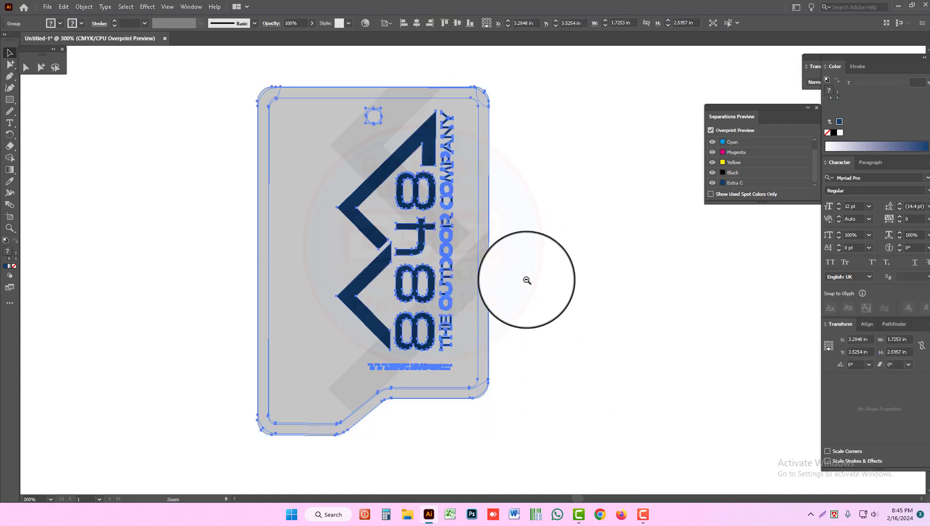
left_click(527, 280, "alt")
left_click(505, 302, "alt")
left_click(466, 271, "alt")
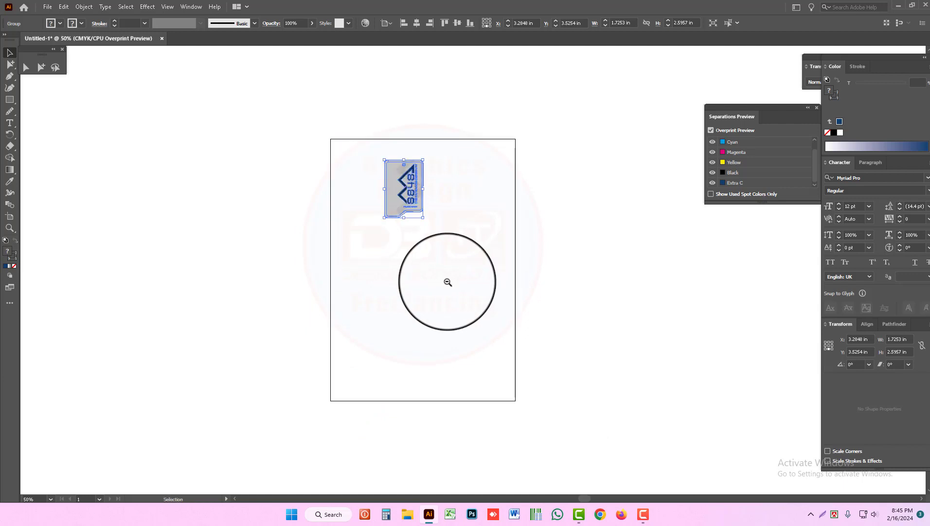
- Resize the artboard to a custom 14 in wide by 11 in page
key("shift+o")
double_click(463, 275)
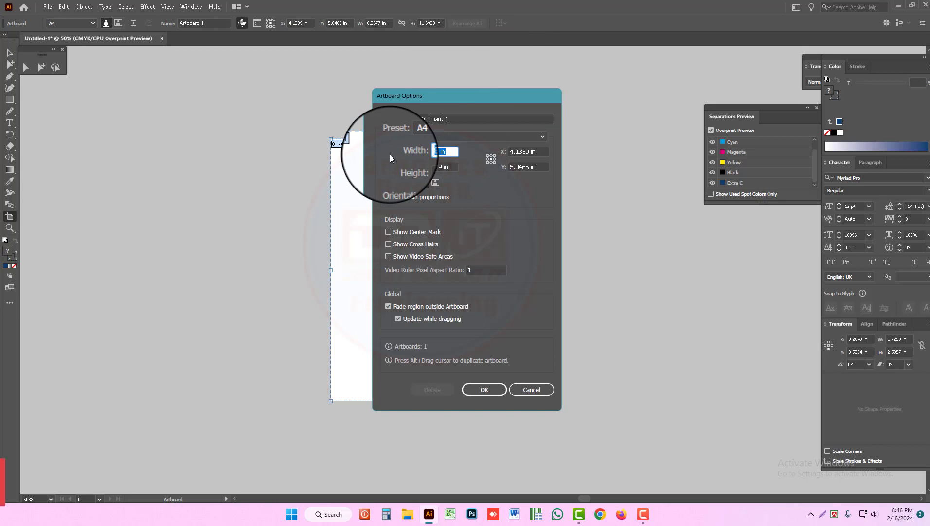
key("BackSpace")
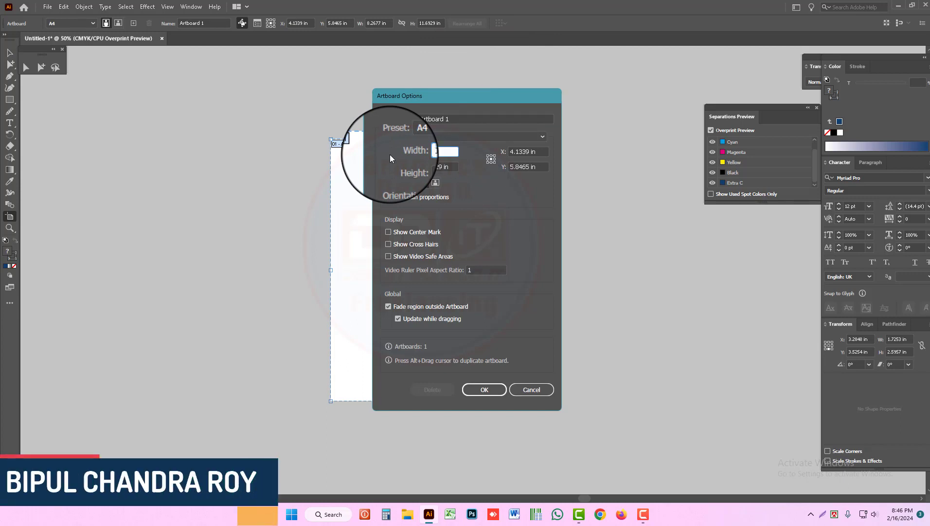
type("14")
key("Tab")
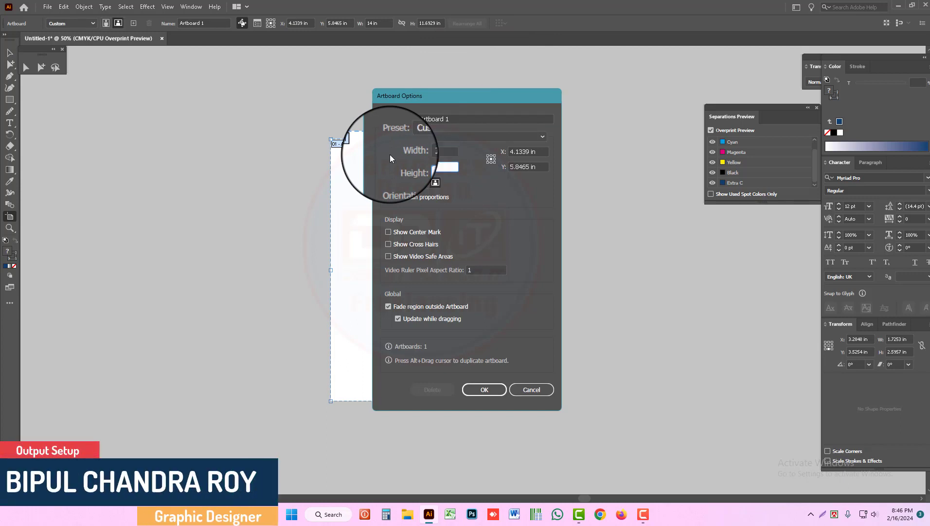
key("Return")
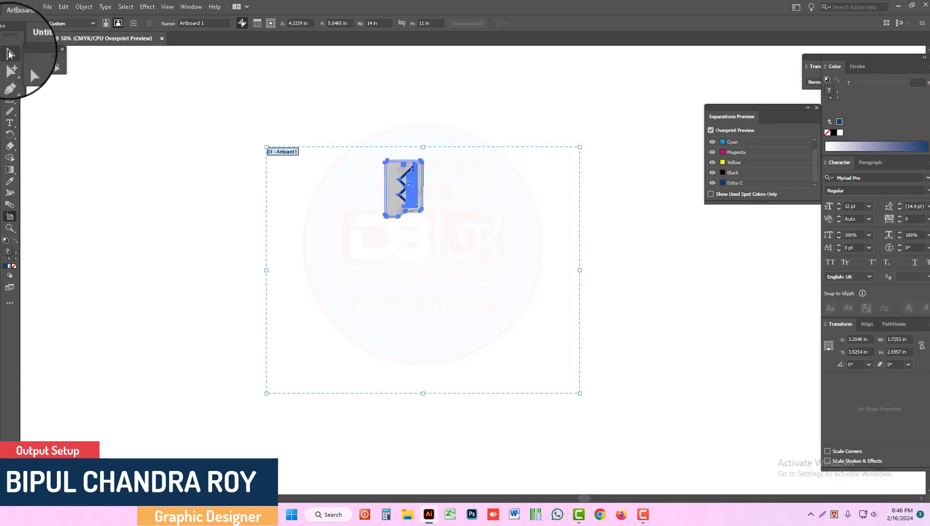
left_click(10, 53)
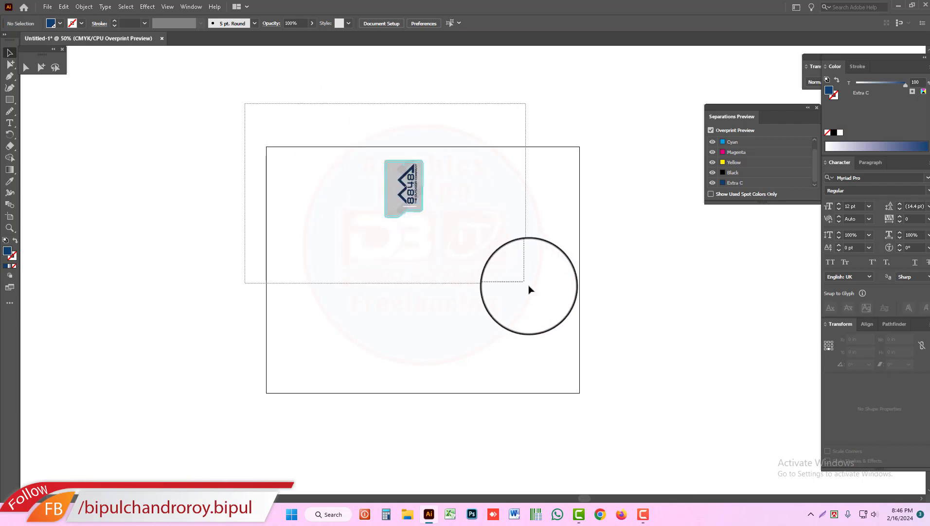
- Rotate the 8848 tag 90° onto its side and place it at the artboard's top-left
left_click_drag(245, 103, 535, 292)
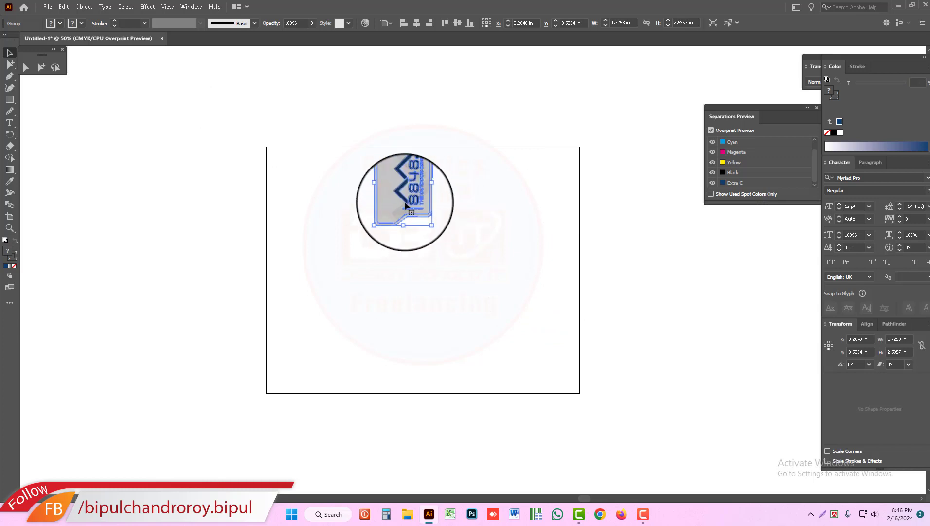
left_click_drag(404, 197, 323, 197)
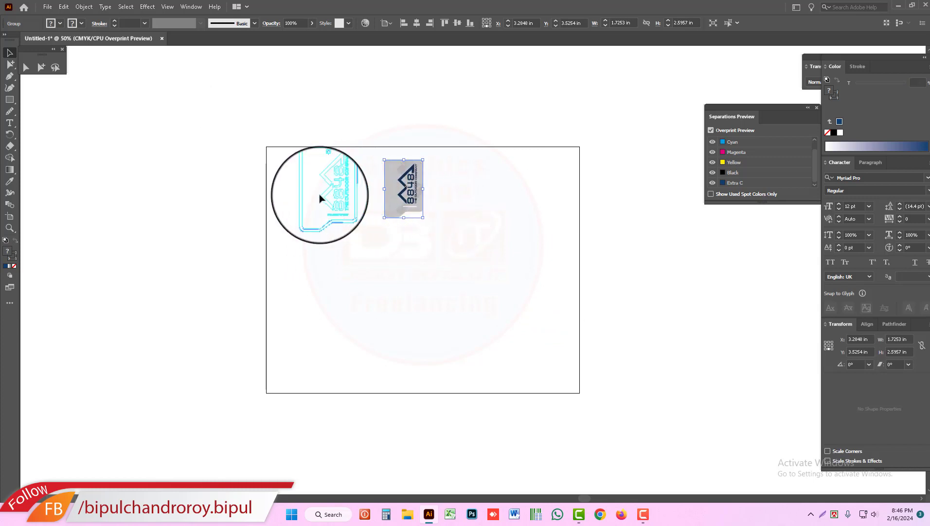
left_click_drag(636, 321, 483, 286)
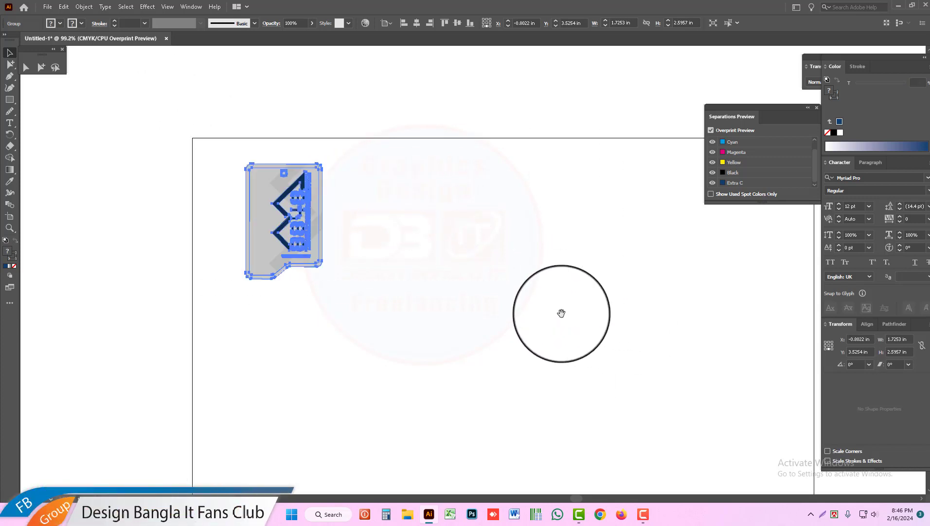
key("r")
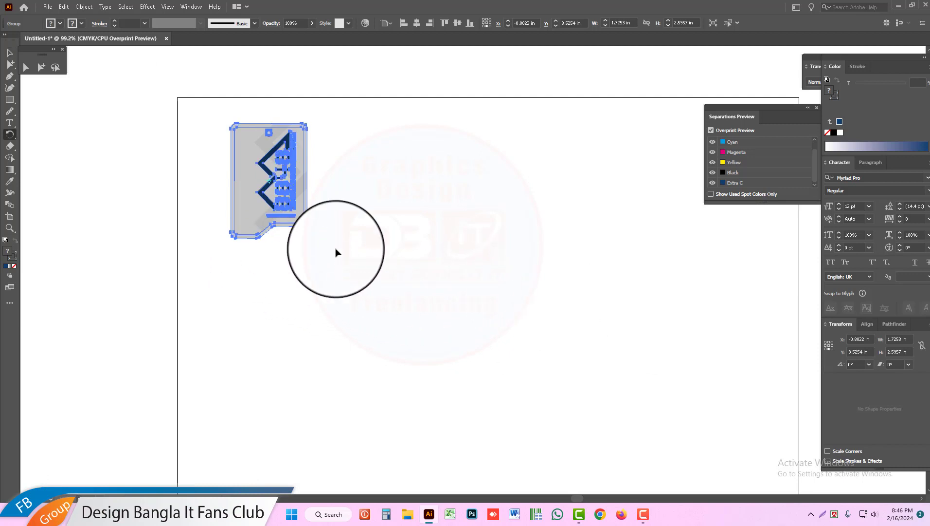
left_click_drag(286, 251, 426, 231)
key("v")
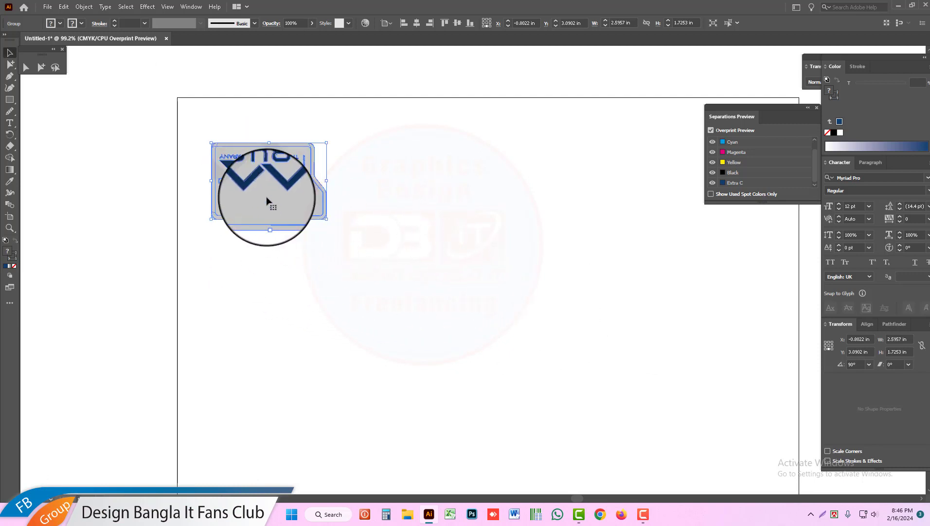
mouse_move(266, 201)
left_mouse_down()
mouse_move(234, 179)
mouse_move(366, 176)
left_mouse_up()
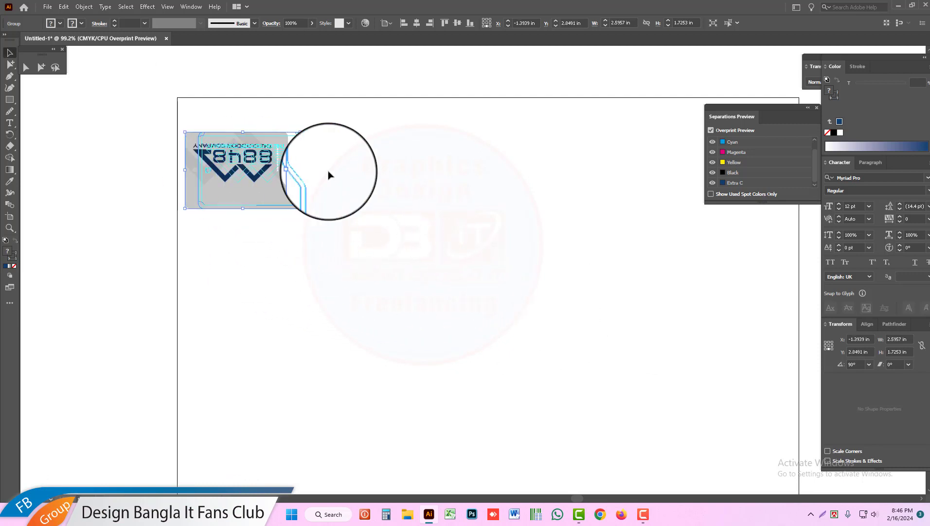
- Add an upside-down copy of the tag butted flush against the first one
key("r")
mouse_move(440, 121)
left_mouse_down()
mouse_move(298, 225)
mouse_move(288, 220)
left_mouse_up()
key("v")
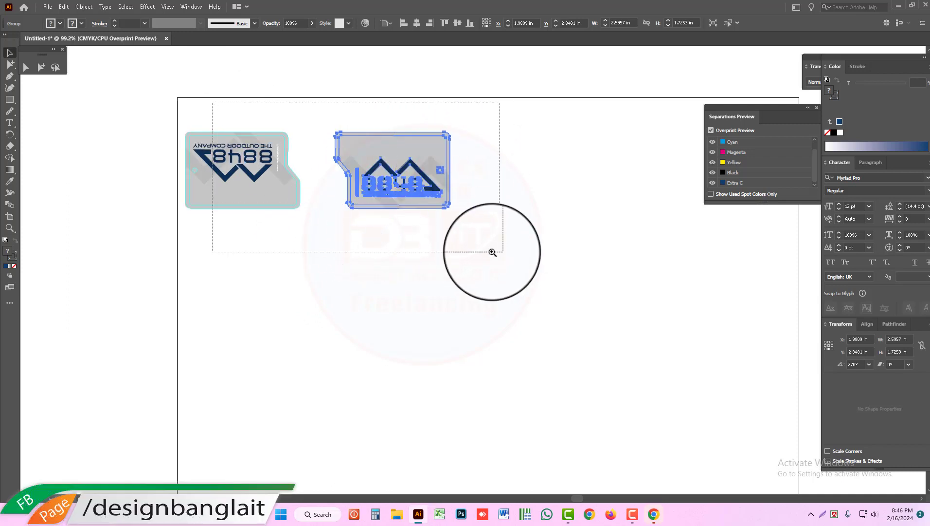
left_click_drag(214, 100, 492, 254)
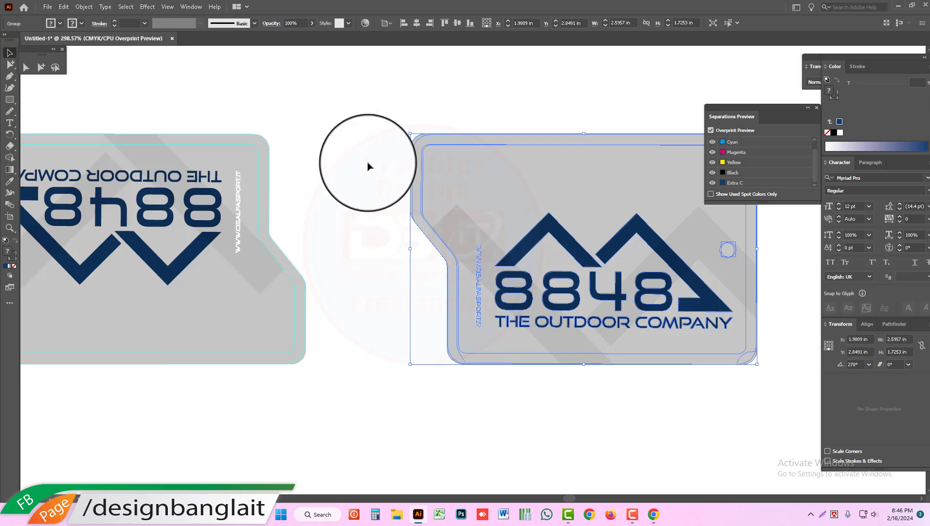
left_click(413, 211)
left_click_drag(413, 210, 280, 212)
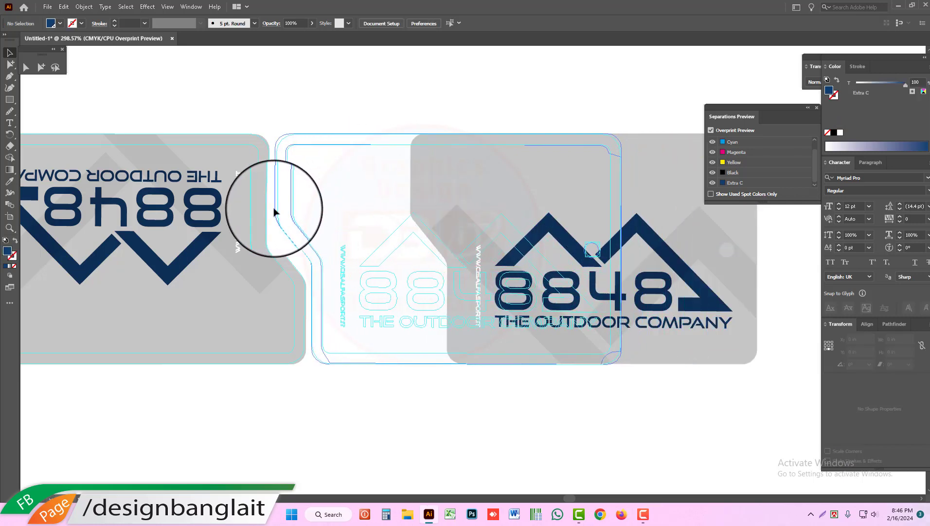
left_click_drag(279, 211, 255, 155)
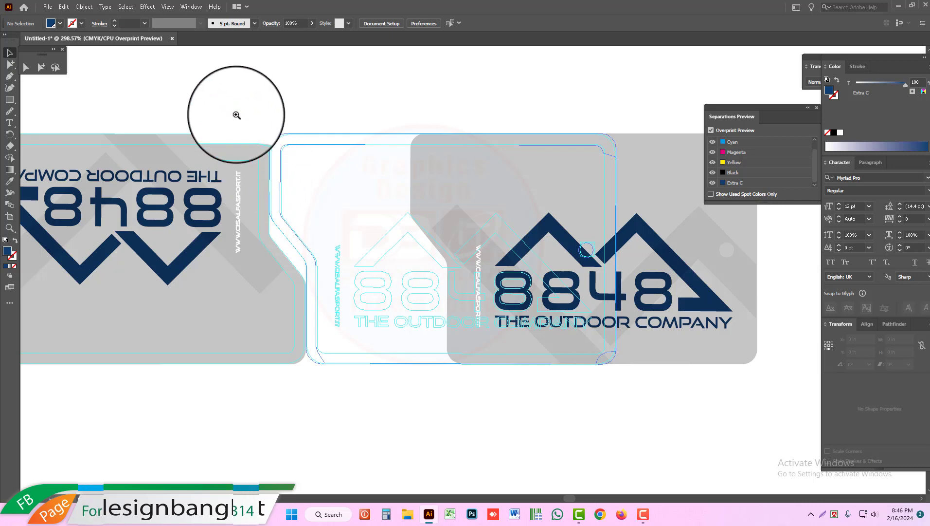
scroll(199, 142, "up", 5)
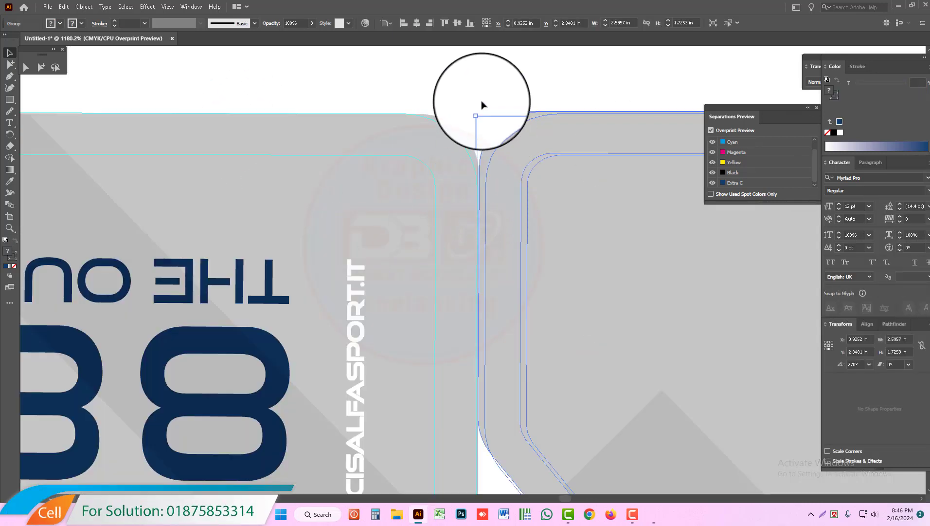
left_click(478, 112)
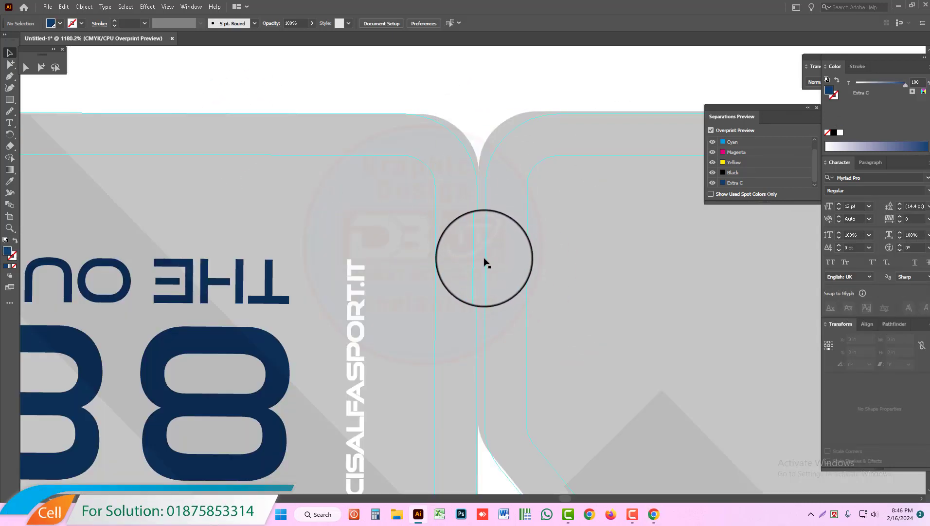
left_click_drag(483, 258, 477, 258)
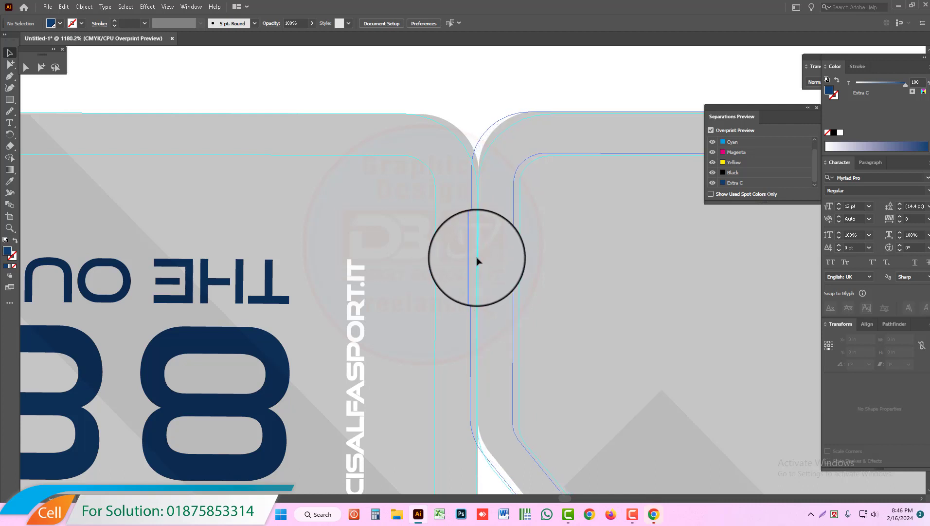
left_click_drag(477, 259, 477, 254)
key("ctrl+0")
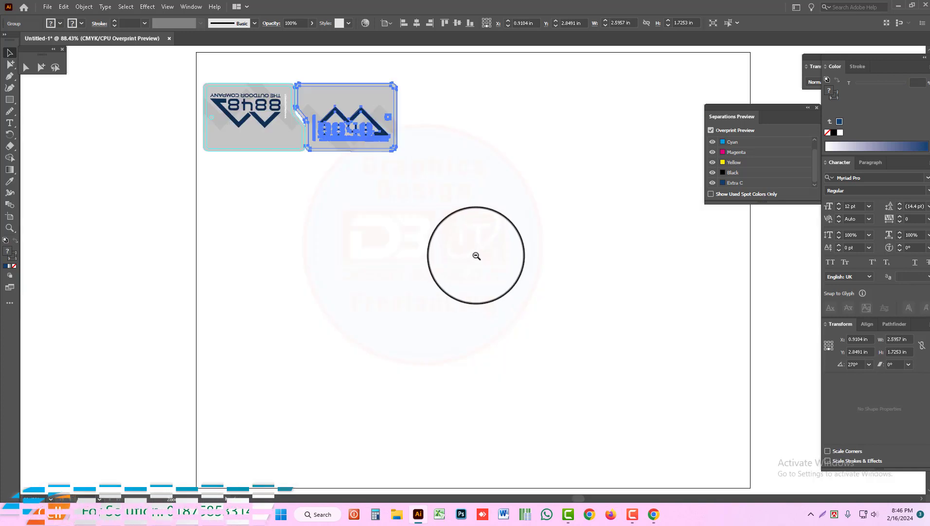
- Copy the pair of tags to the right and slide it against the first pair
left_click(477, 255, "alt")
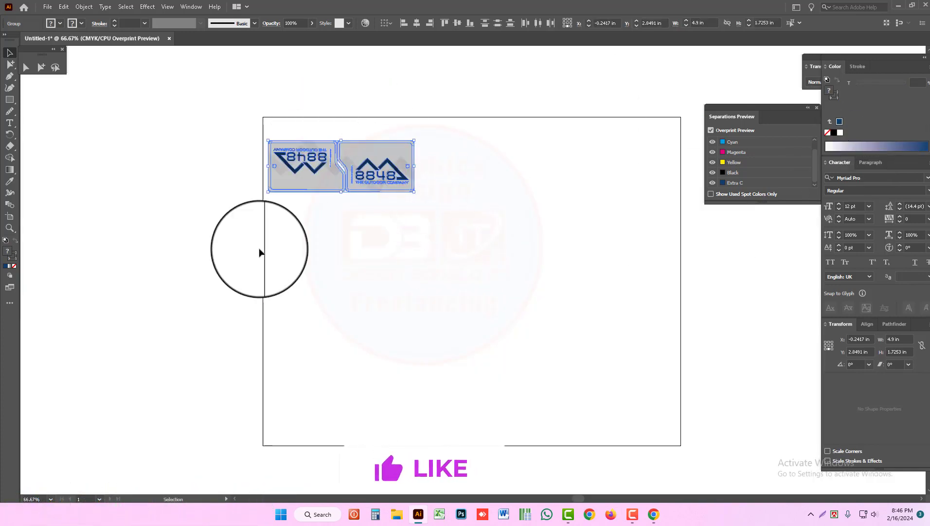
left_click(302, 167, "shift")
left_click_drag(303, 167, 383, 128)
scroll(453, 218, "up", 5)
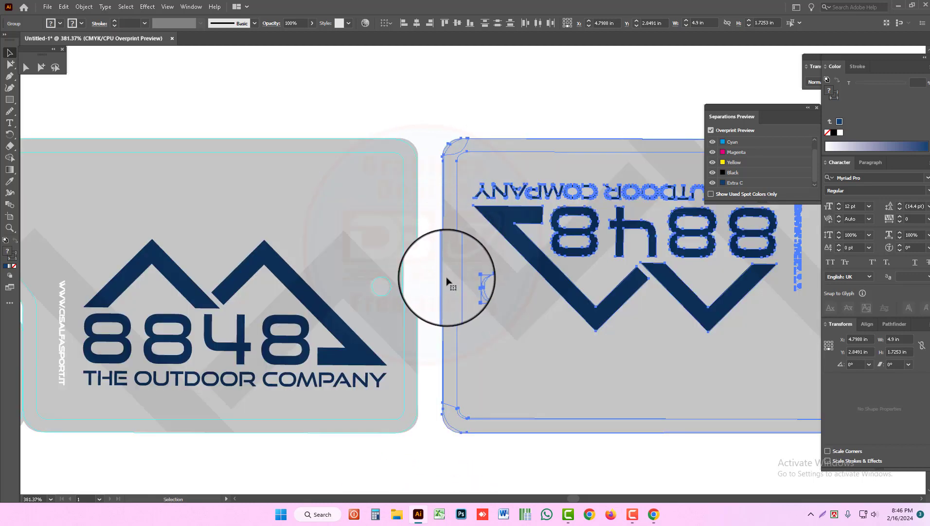
left_click_drag(443, 277, 421, 276)
scroll(518, 231, "down", 5)
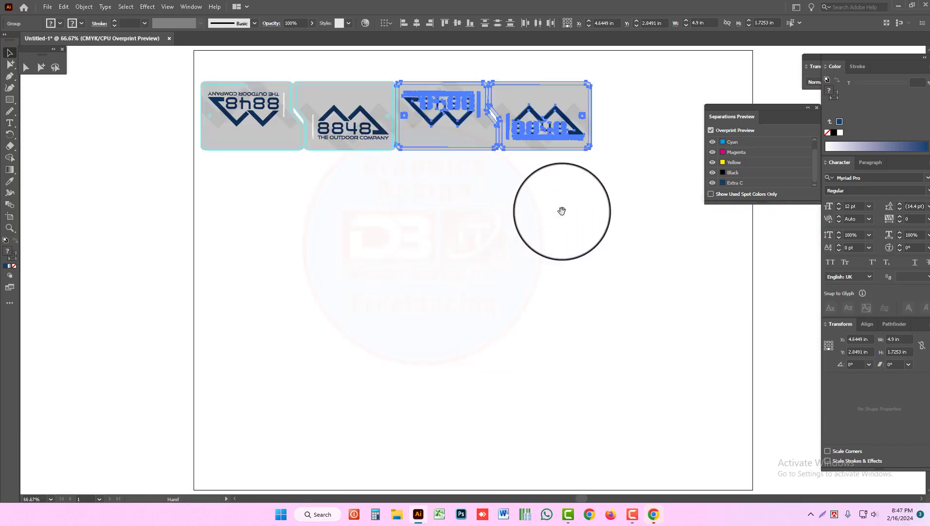
scroll(563, 210, "down", 2)
scroll(492, 260, "up", 2)
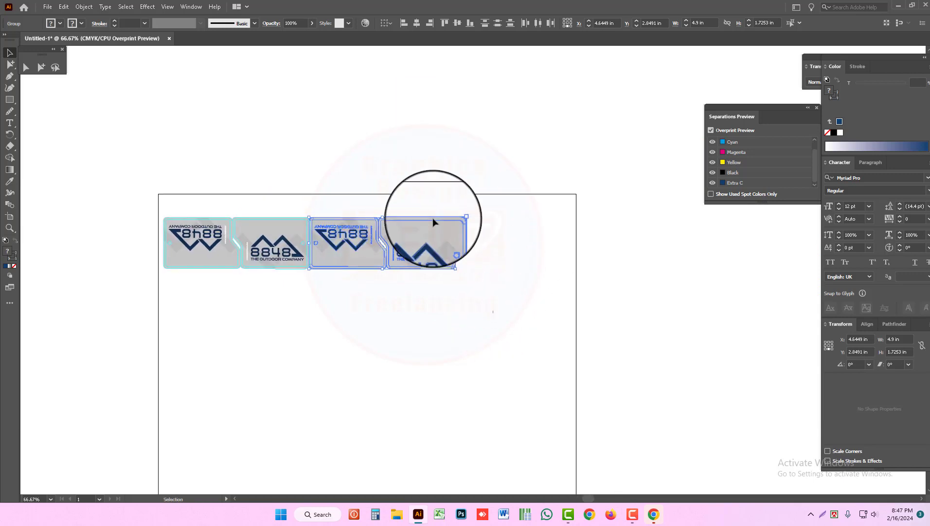
- Add a fifth tag snugly at the row's end and select the whole five-tag row
left_click_drag(412, 250, 492, 251)
scroll(492, 272, "up", 6)
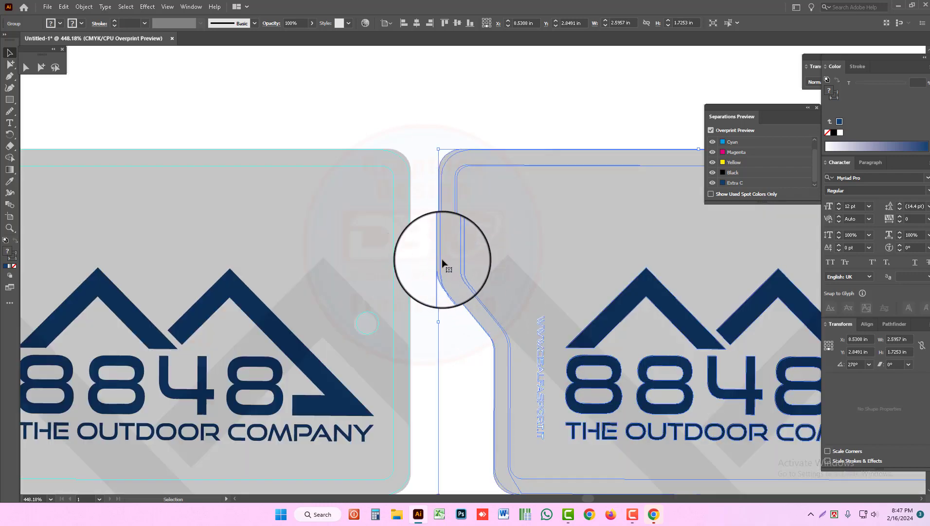
left_click_drag(442, 262, 410, 261)
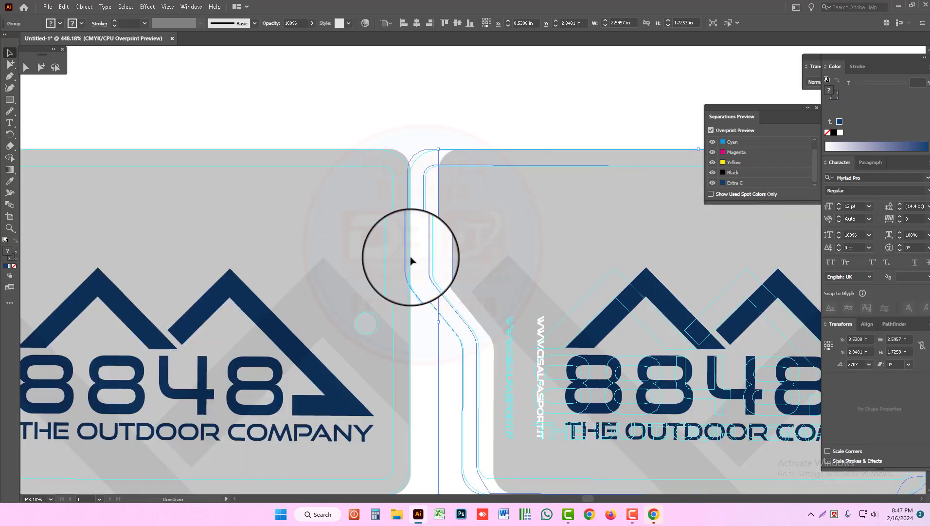
left_click_drag(411, 261, 480, 297)
scroll(480, 295, "down", 2)
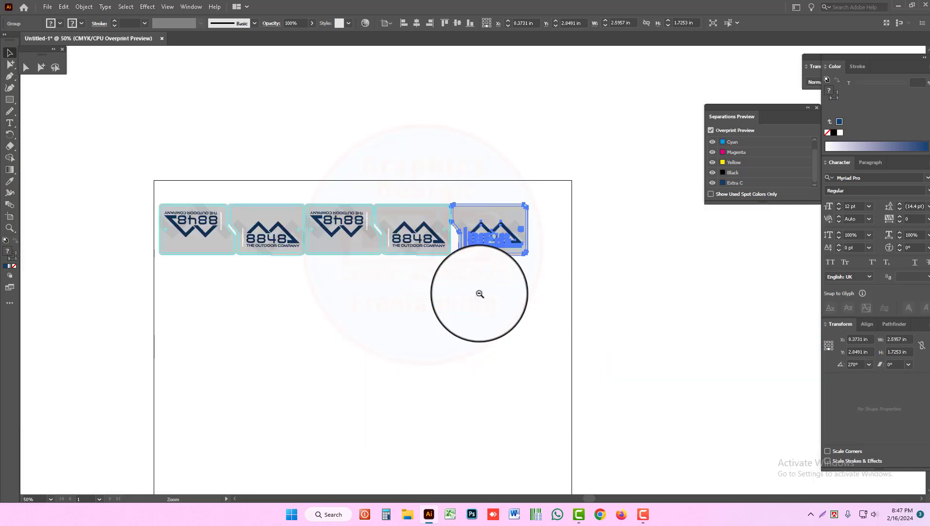
left_click(480, 293, "alt")
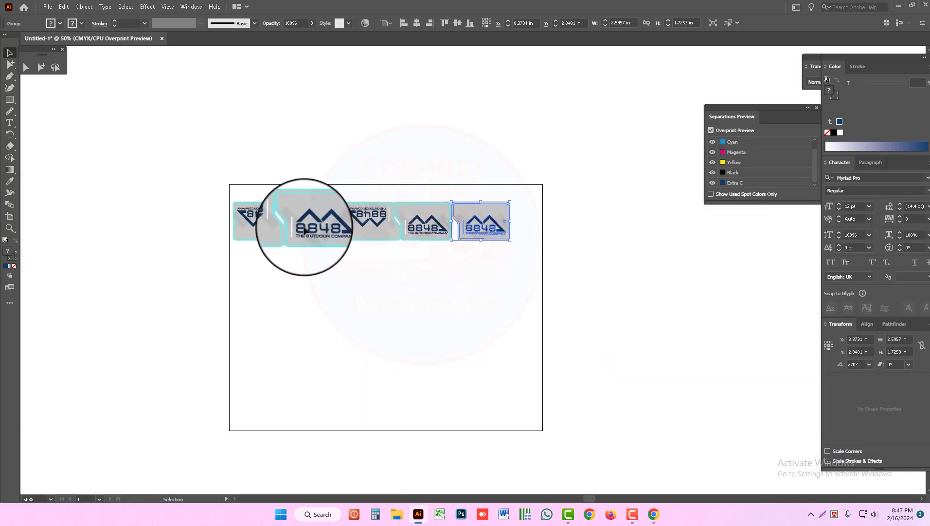
left_click_drag(220, 158, 482, 277)
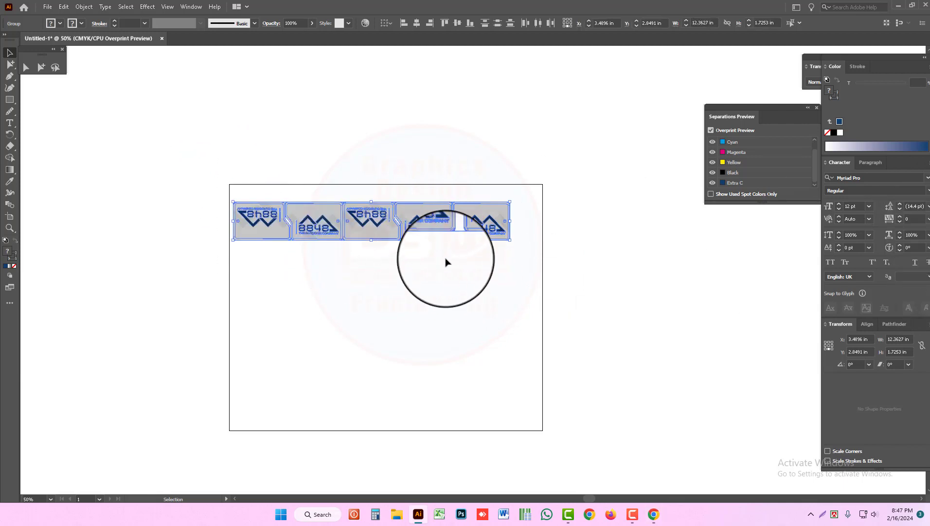
- Copy the tag row downward, then copy both rows down as rows three and four
left_click_drag(317, 280, 419, 323)
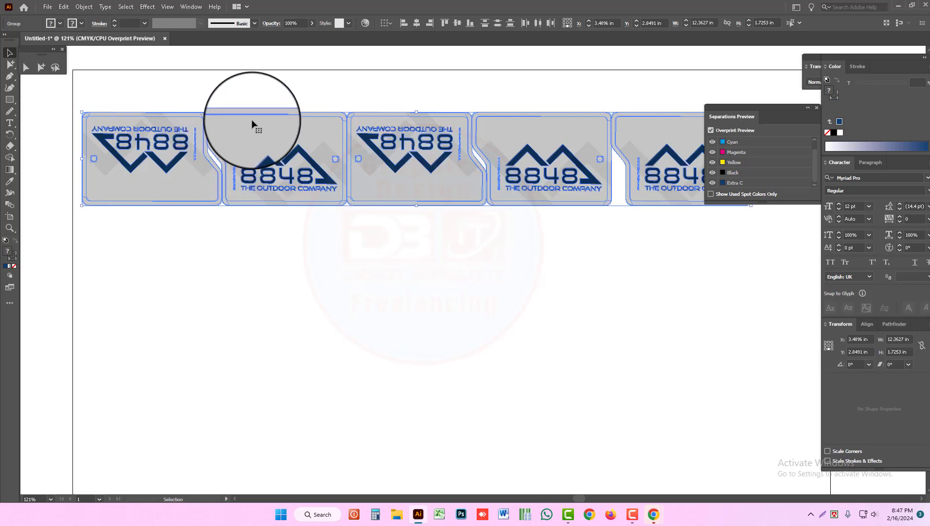
left_click_drag(252, 116, 243, 214)
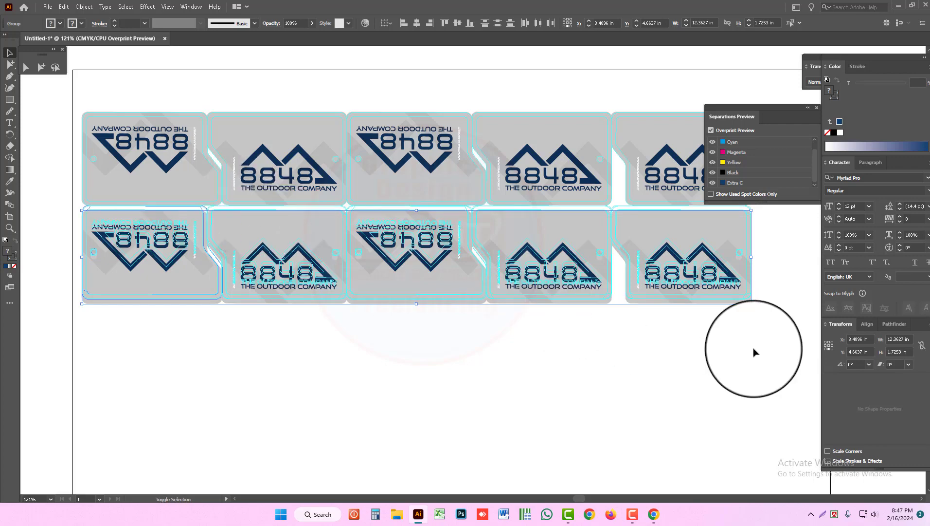
left_click(280, 176, "shift")
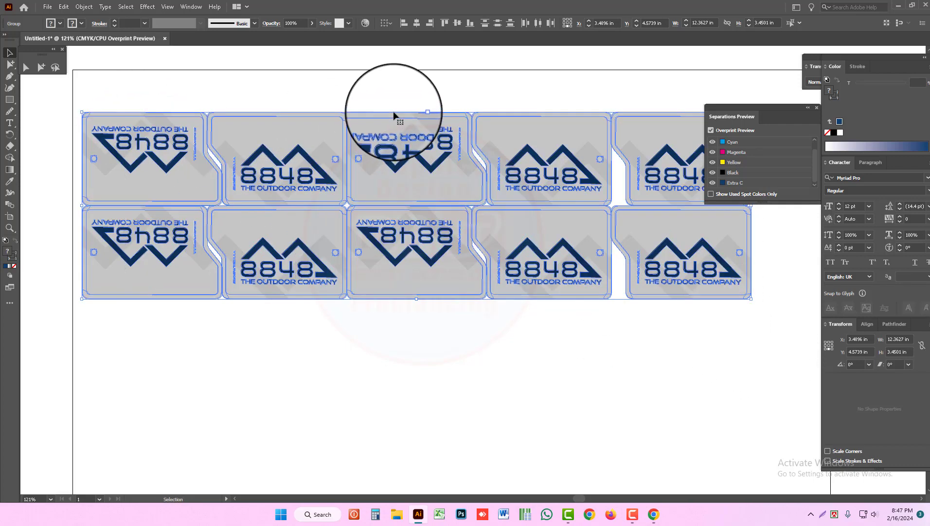
left_click_drag(387, 183, 372, 302)
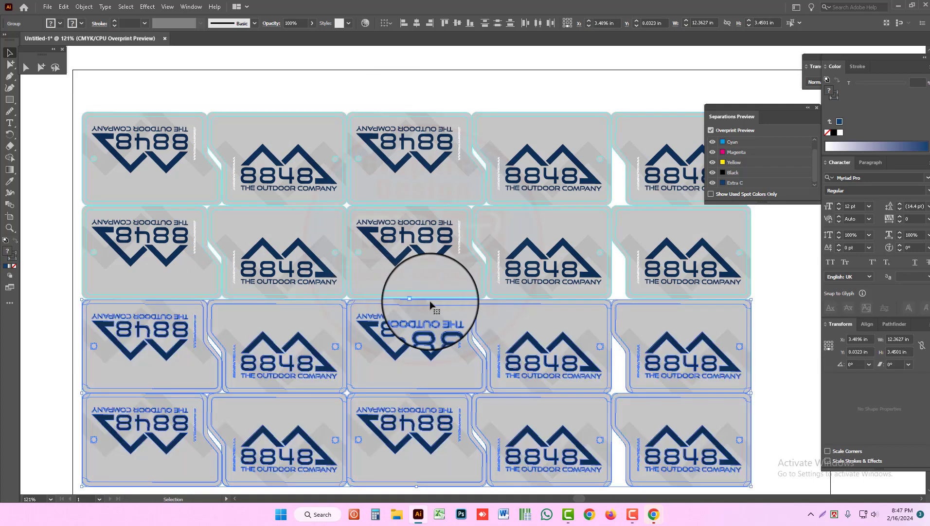
- Add rows five and six below, close the seam, and select the whole grid
scroll(443, 150, "down", 3)
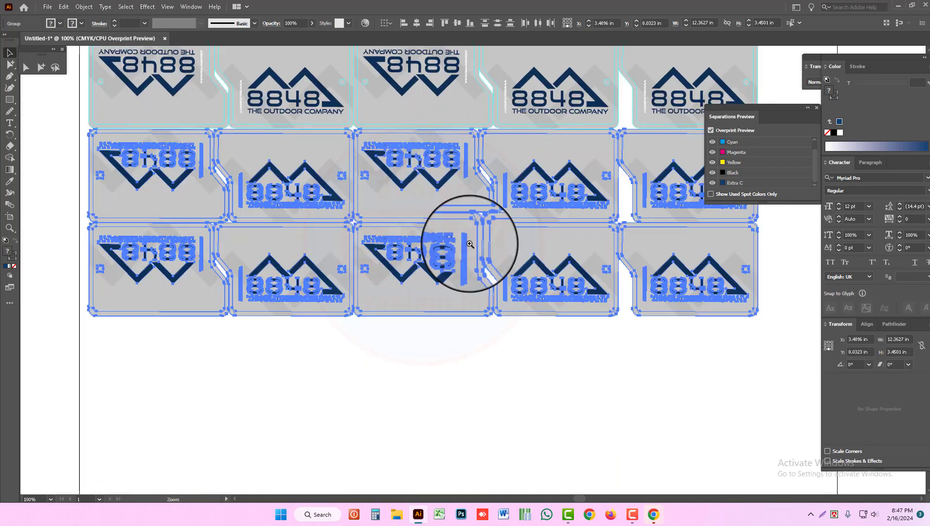
left_click(453, 253, "alt")
left_click(439, 251, "alt")
mouse_move(439, 252)
left_mouse_down()
mouse_move(431, 205)
mouse_move(434, 302)
left_mouse_up()
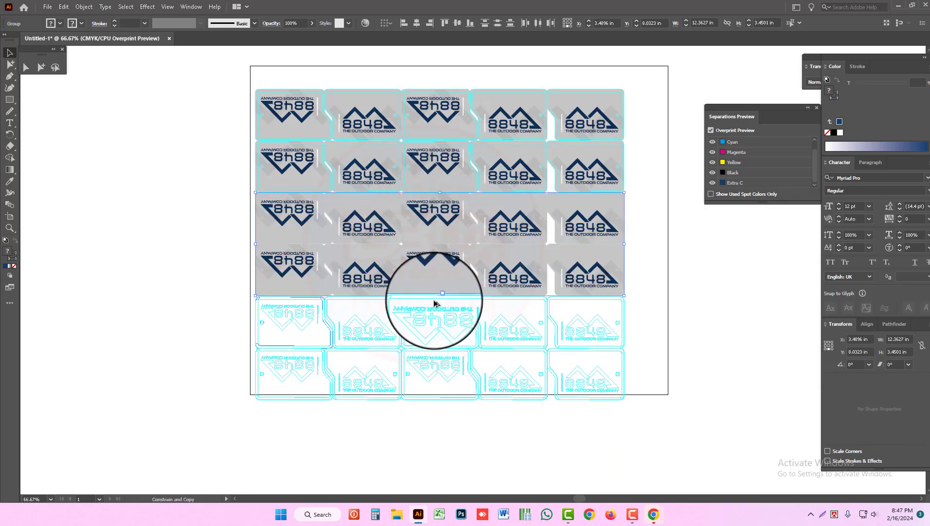
left_click_drag(435, 303, 436, 304)
left_click_drag(226, 279, 346, 328)
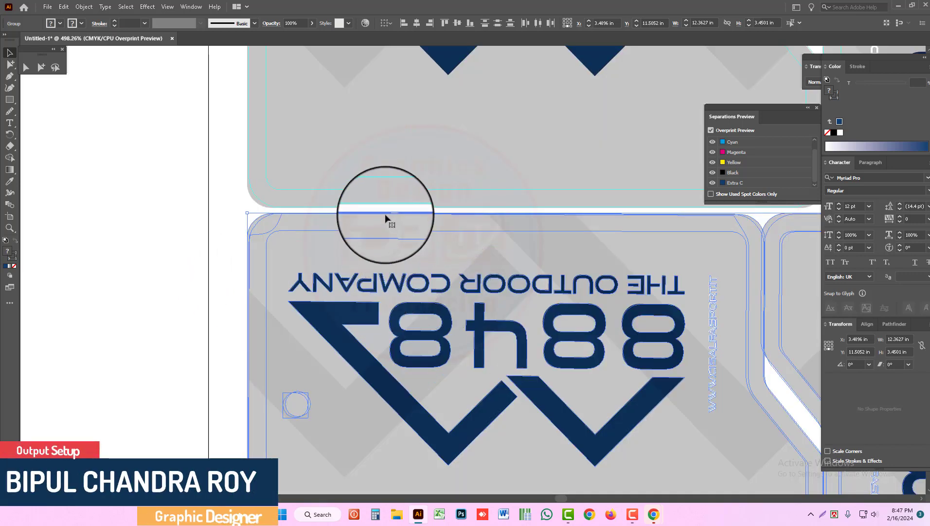
left_click_drag(386, 218, 387, 212)
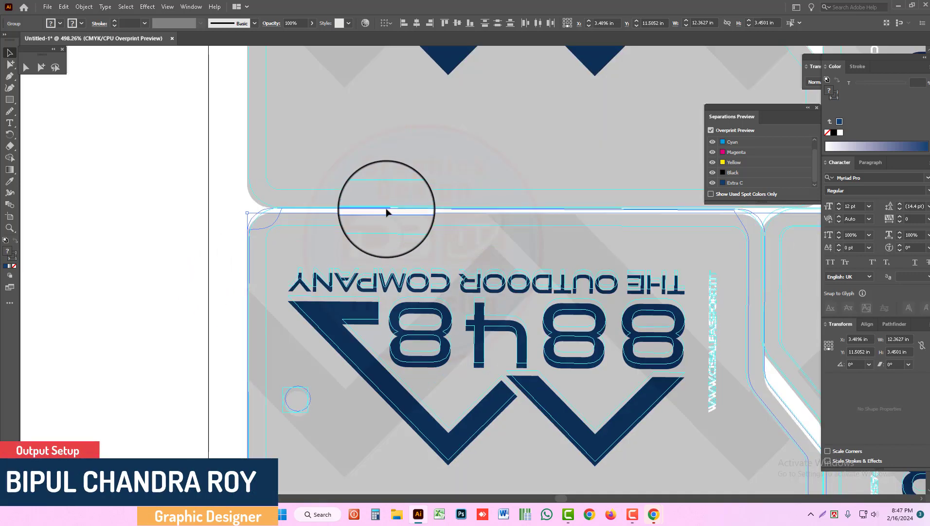
left_click(641, 233, "alt")
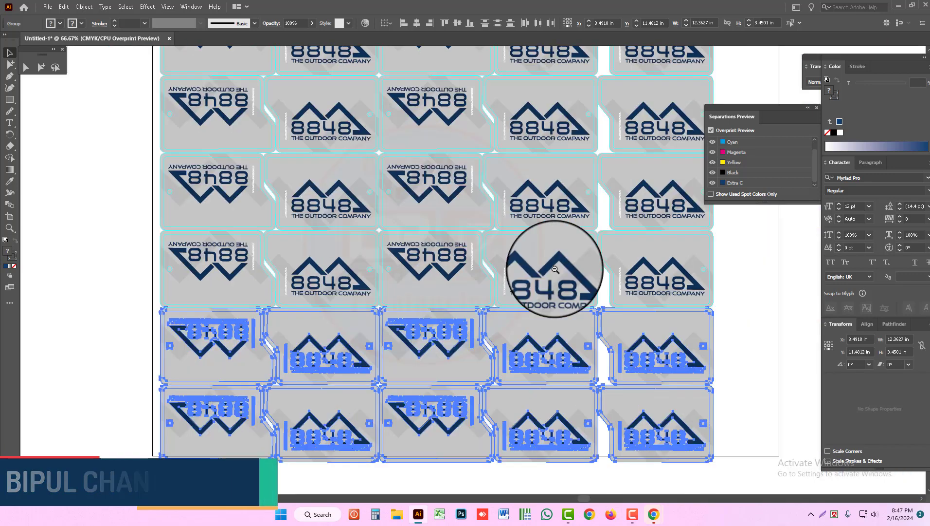
left_click(555, 269, "alt")
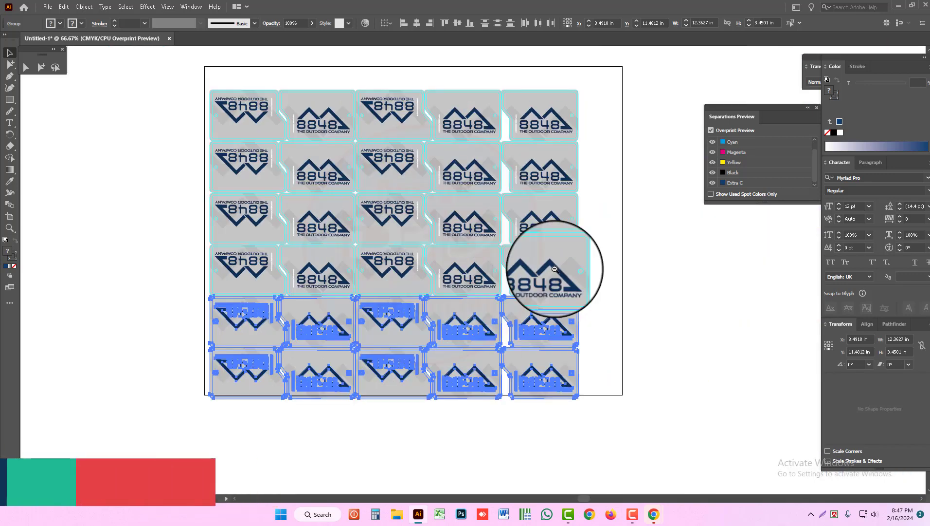
left_click_drag(608, 405, 262, 104)
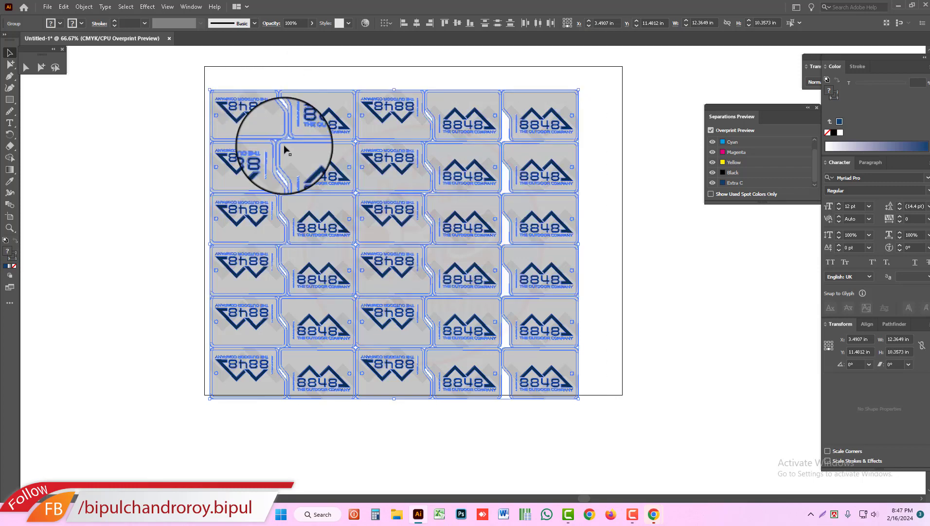
- Shift the tag grid up and right, convert all tag text to outlines, and minimize Illustrator
left_click_drag(322, 182, 335, 167)
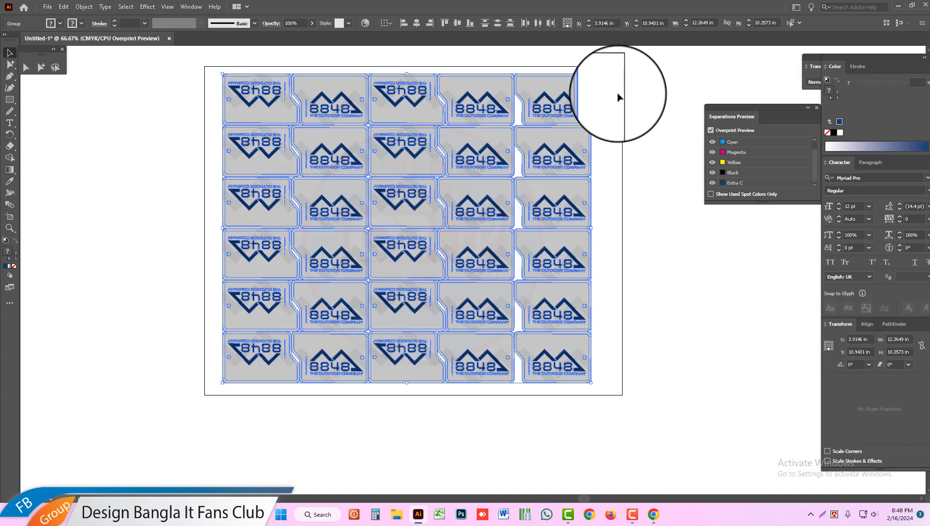
left_click(574, 103)
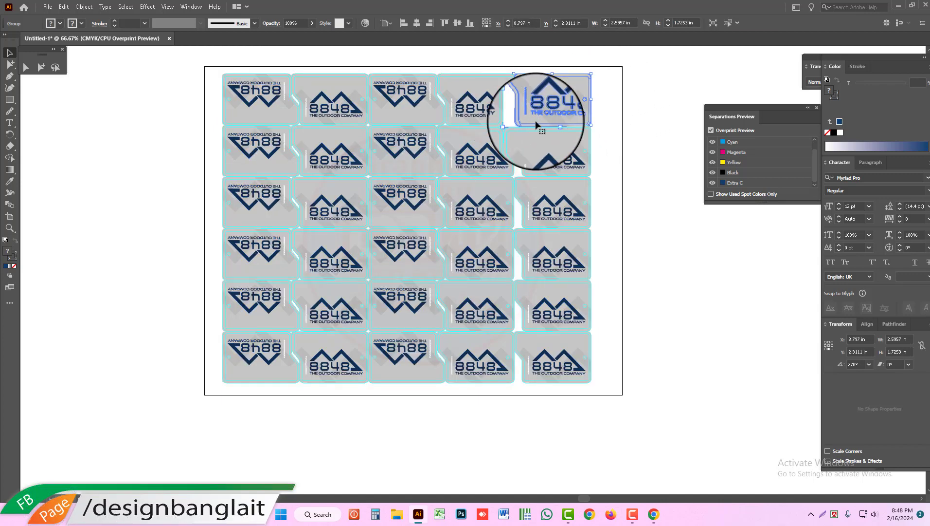
left_click_drag(619, 370, 255, 89)
key("ctrl+shift+o")
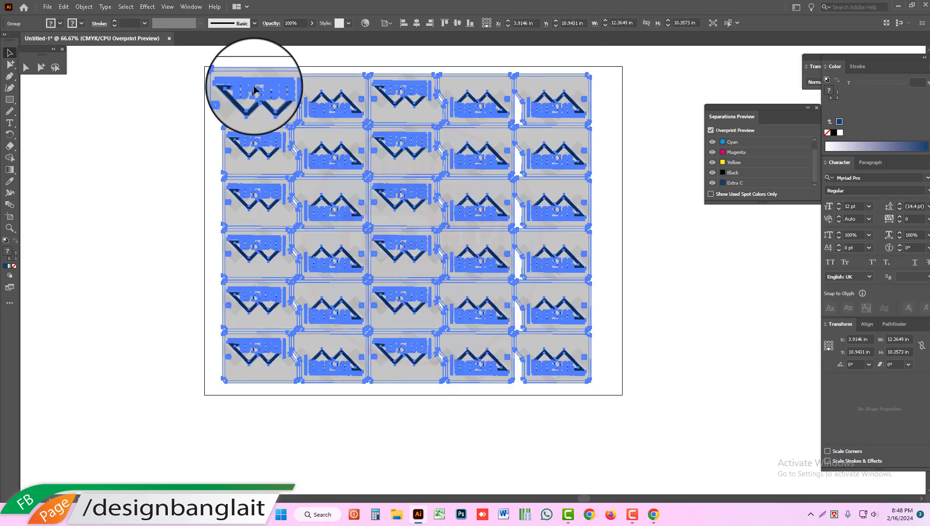
left_click(647, 181)
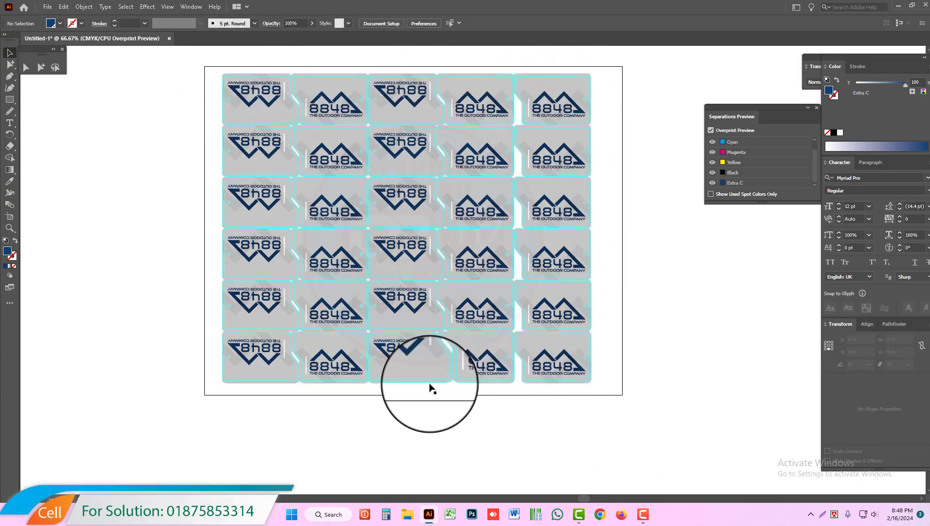
left_click(902, 11)
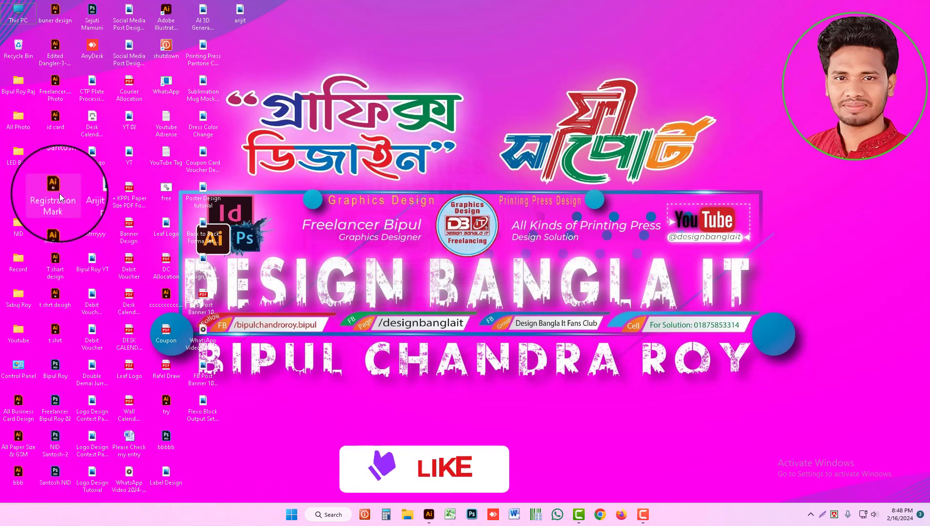
- Open Registration Mark.ai by dragging it onto the Illustrator taskbar icon
mouse_move(60, 197)
left_mouse_down()
mouse_move(430, 499)
mouse_move(517, 4)
left_mouse_up()
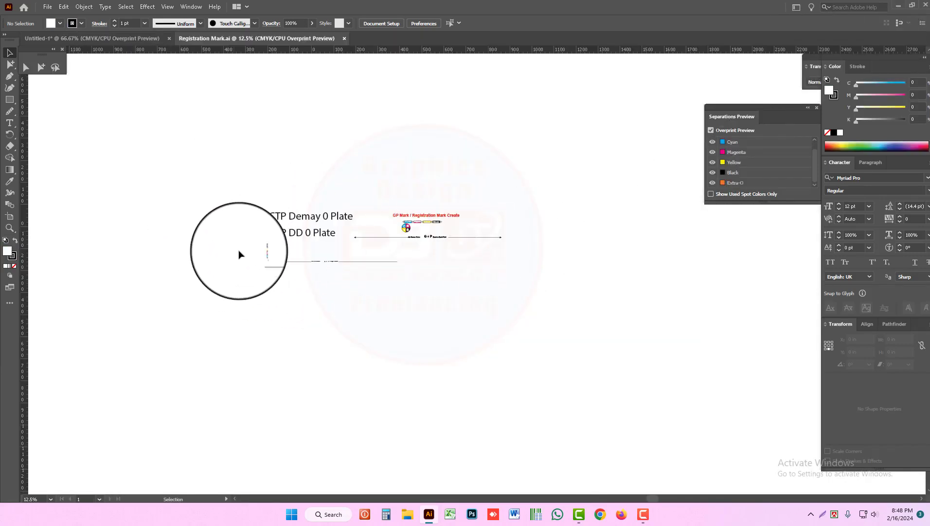
- Copy the registration marks and job-name line into Untitled-1 beneath the tag grid
left_click_drag(350, 292, 249, 260)
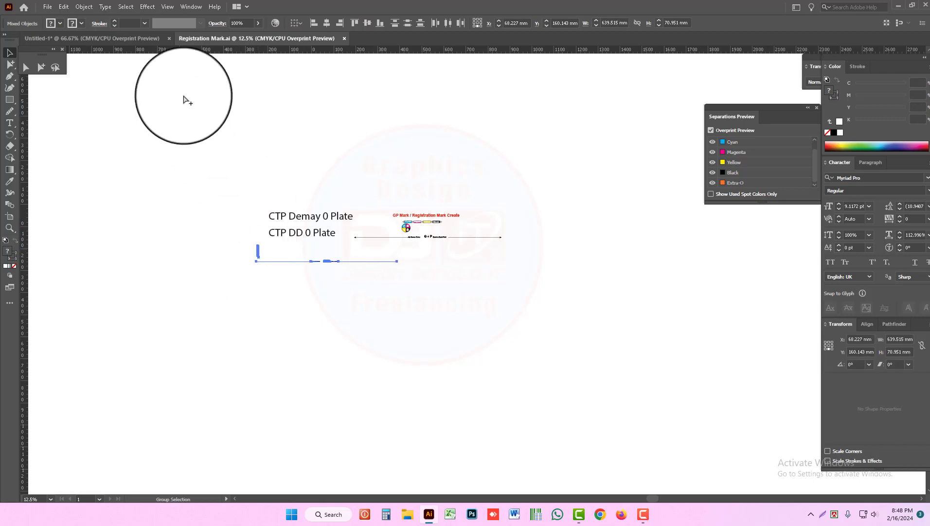
left_click(148, 38)
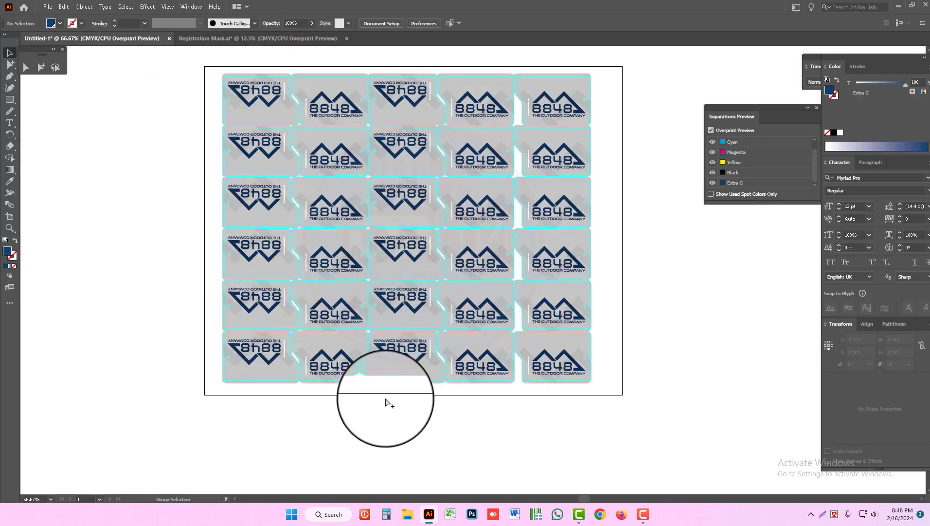
scroll(370, 299, "down", 5)
left_click(370, 299)
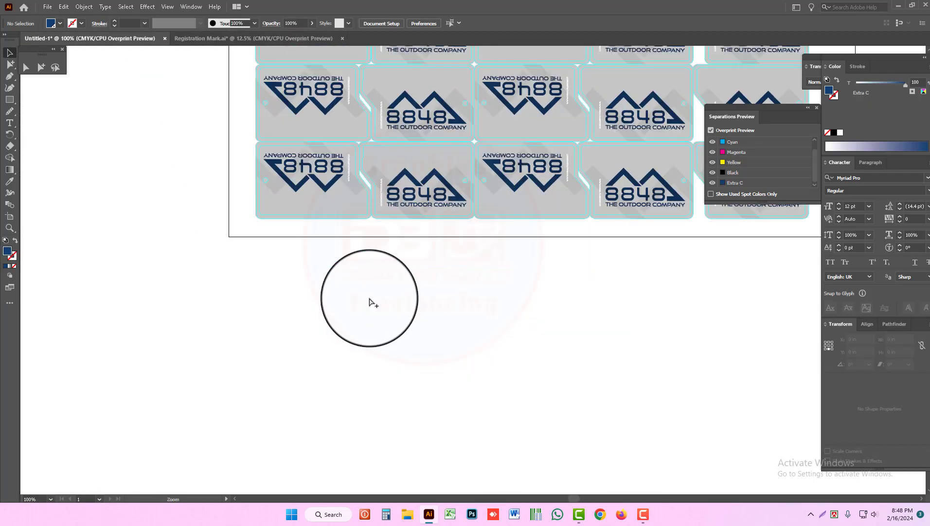
key("ctrl+v")
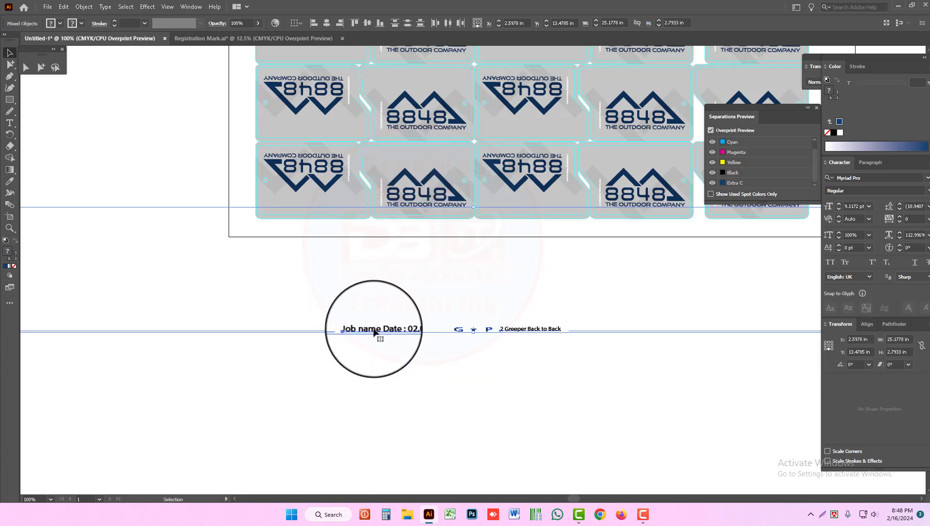
left_click_drag(374, 331, 649, 359)
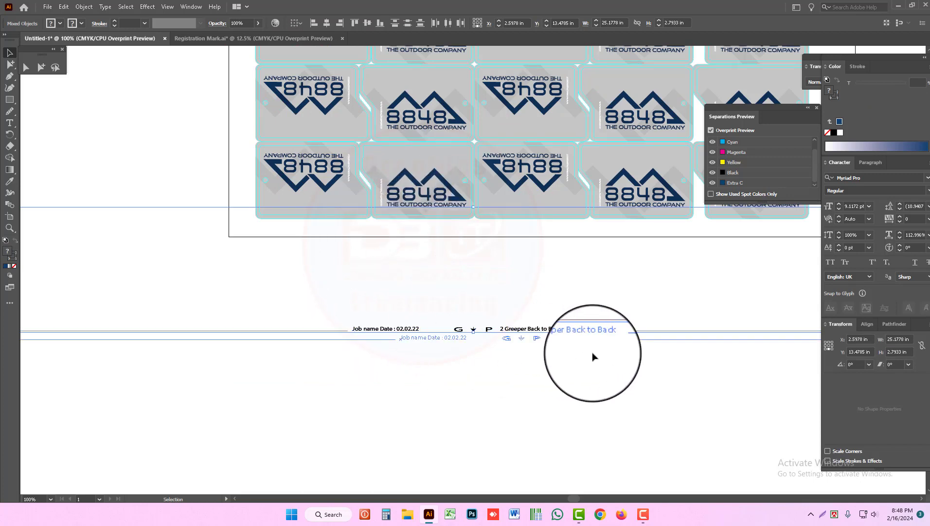
- Place the CMYK colour bar beside the grid's first tag column
left_click(172, 263)
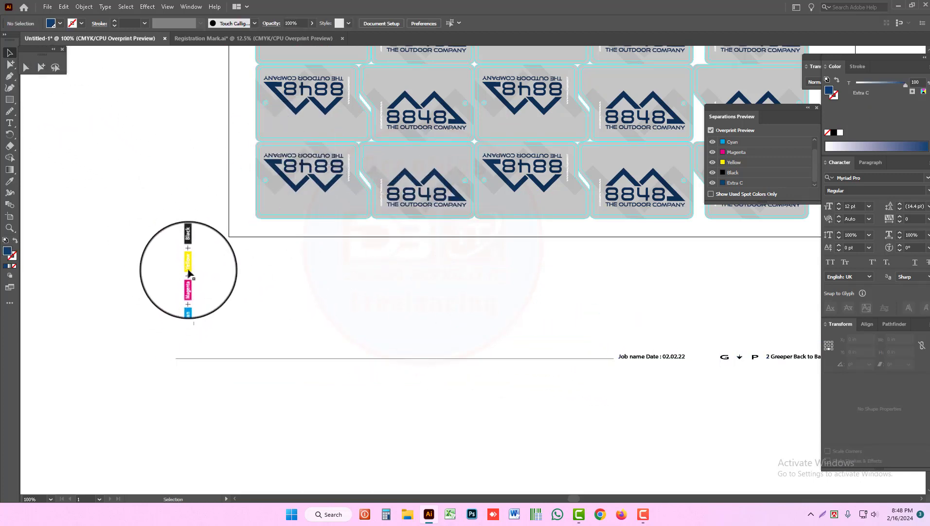
left_click_drag(189, 271, 249, 164)
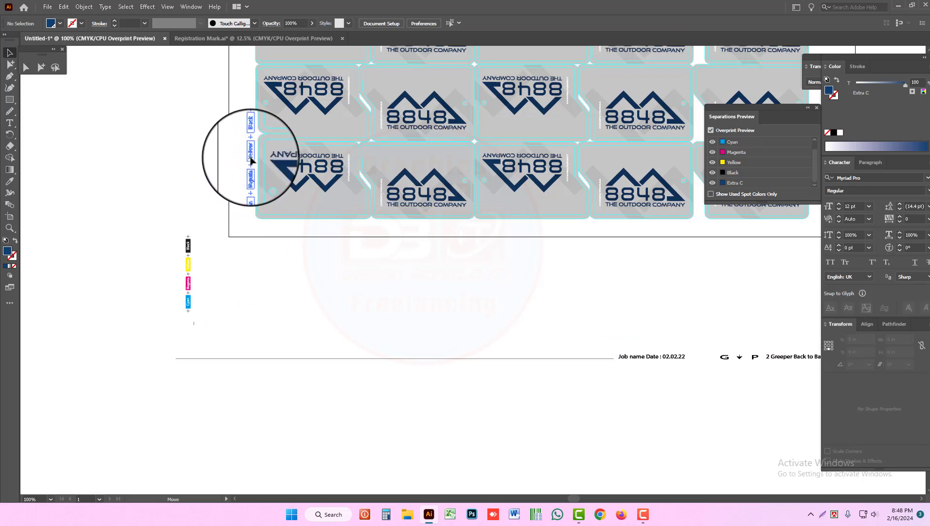
left_click_drag(252, 156, 252, 168)
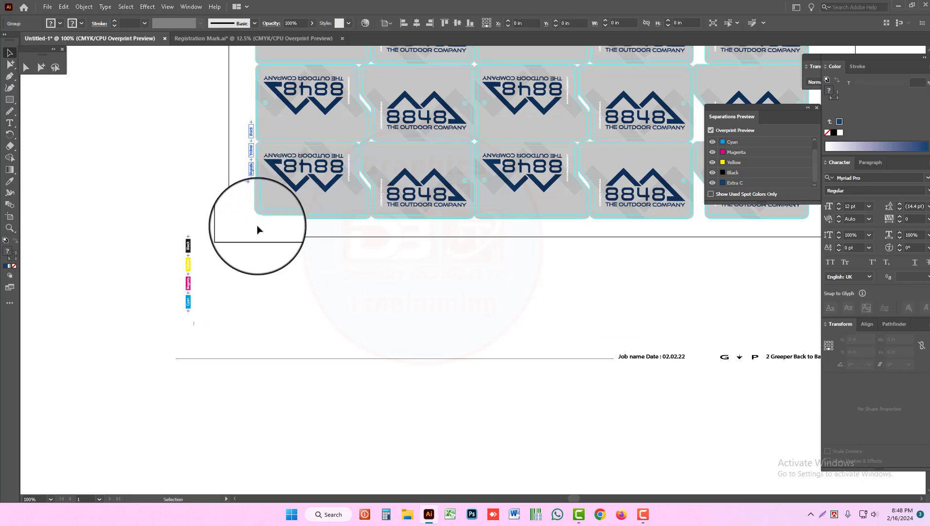
left_click(41, 67)
left_click(68, 150)
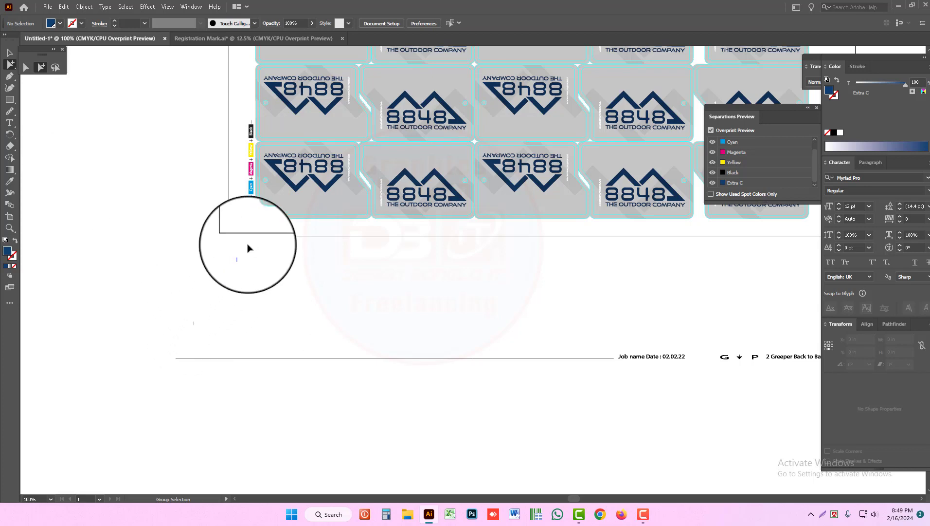
- Position the short crop-mark lines at the tag grid's bottom-left corner beside the colour bar
left_click(260, 223)
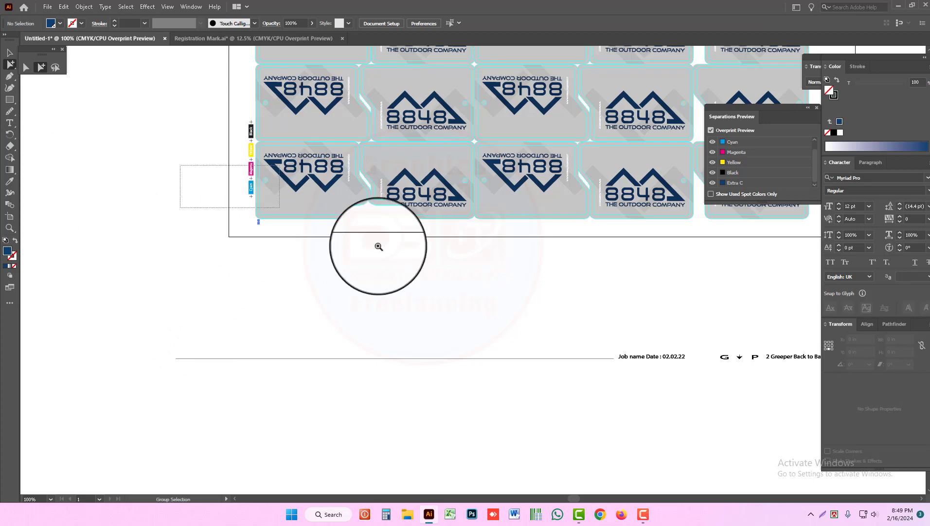
scroll(255, 203, "up", 5)
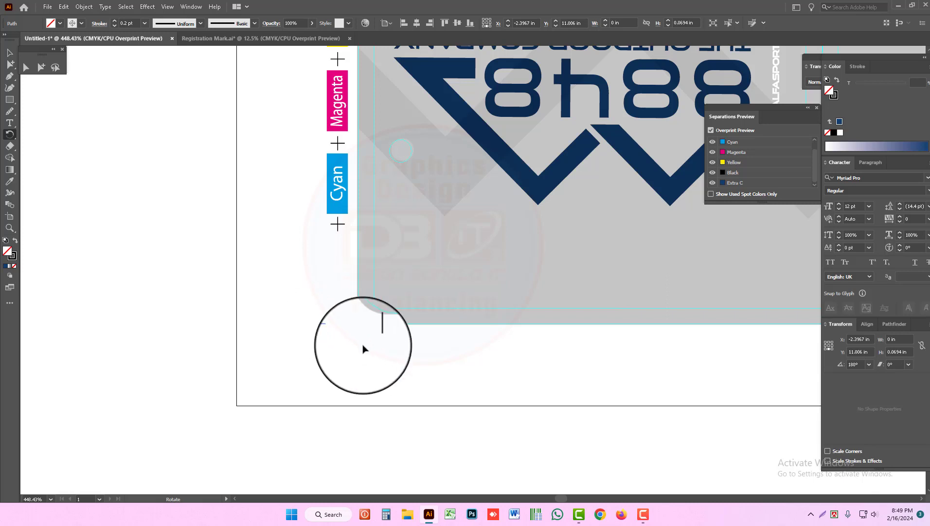
left_click(41, 67)
left_click(338, 330)
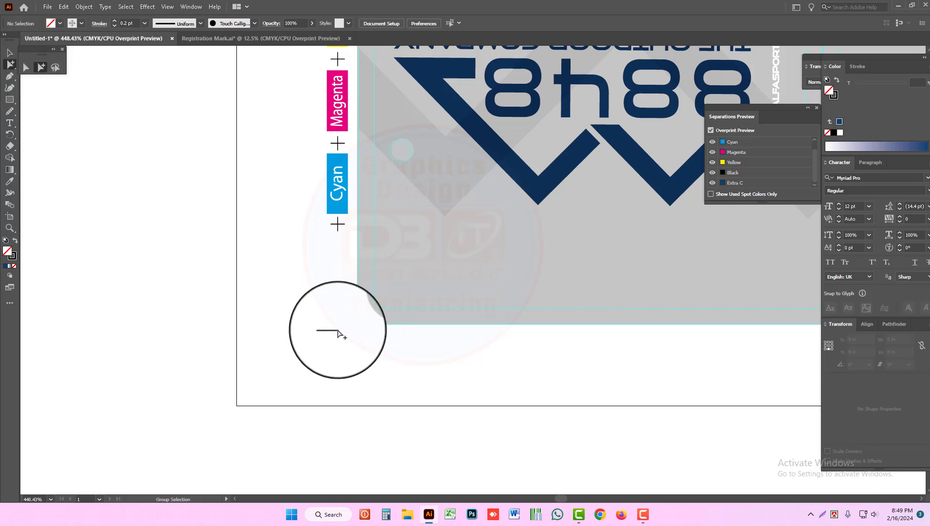
left_click(374, 309)
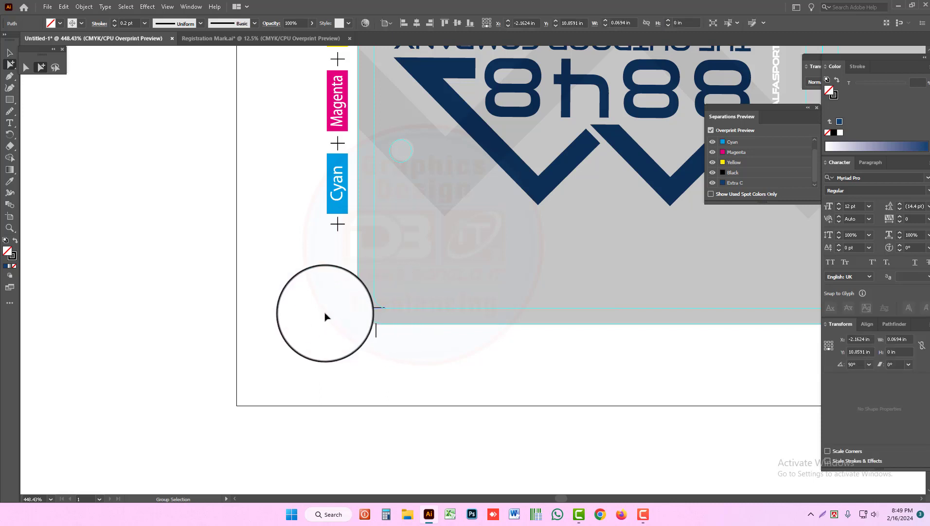
left_click(408, 346)
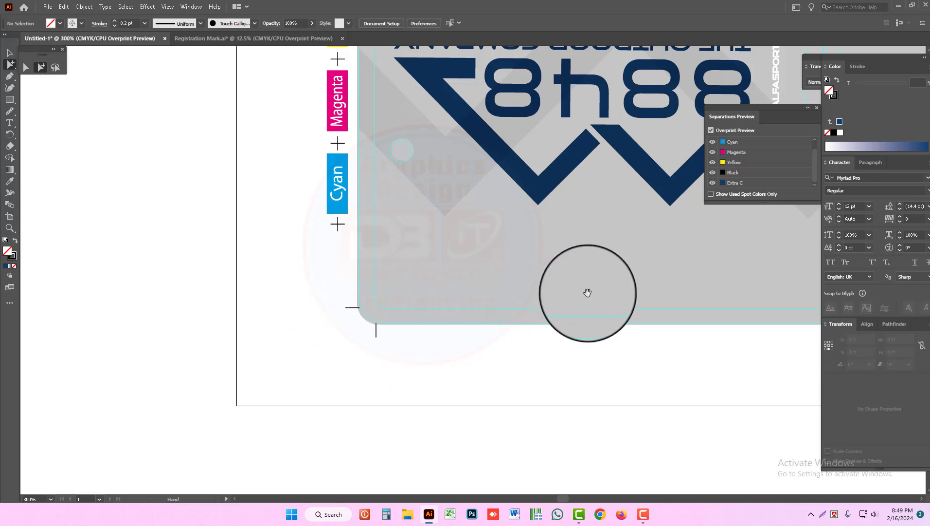
left_click_drag(587, 292, 491, 272)
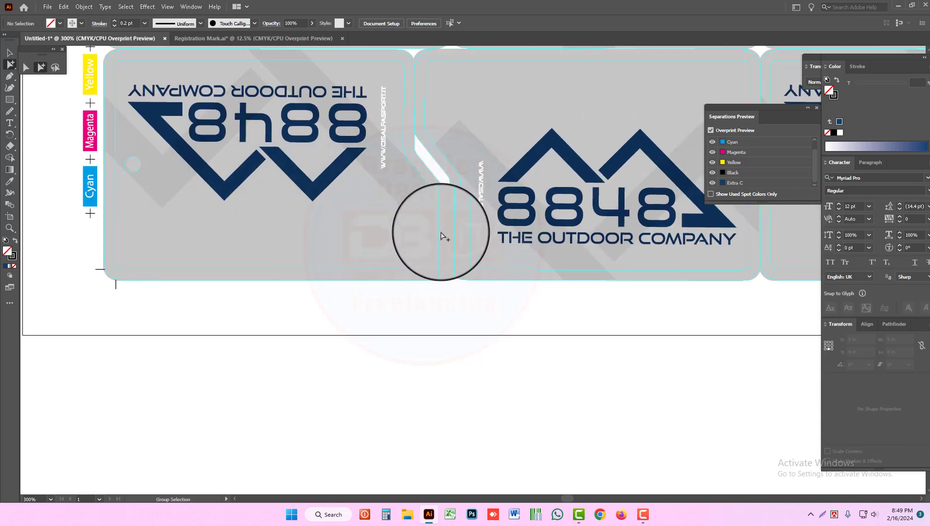
left_click(530, 227, "alt")
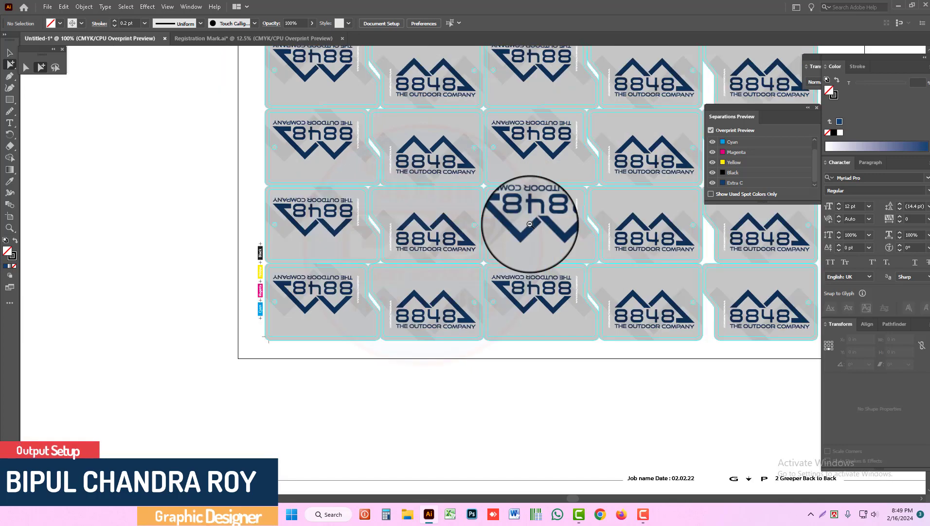
- Copy the CMYK colour bar up to the top-left corner of the tag sheet
left_click(530, 224, "alt")
left_click(10, 53)
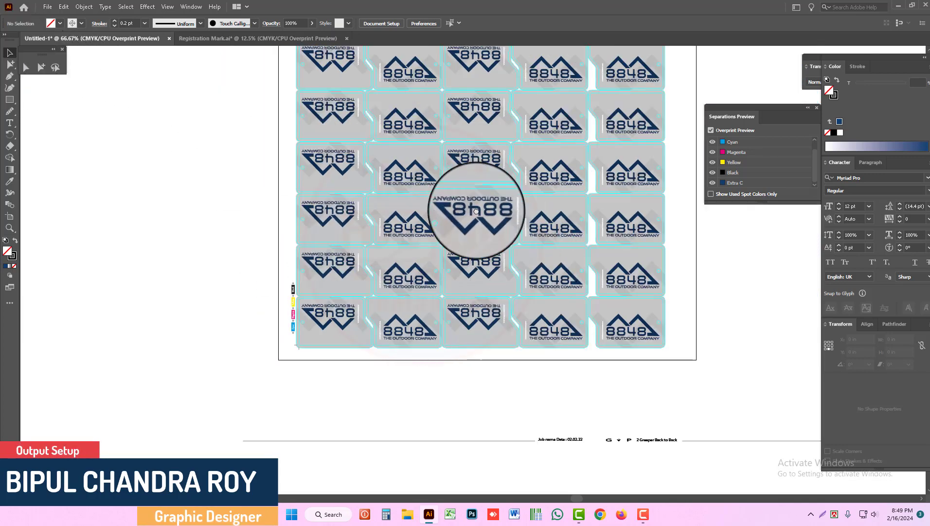
left_click_drag(476, 211, 429, 267)
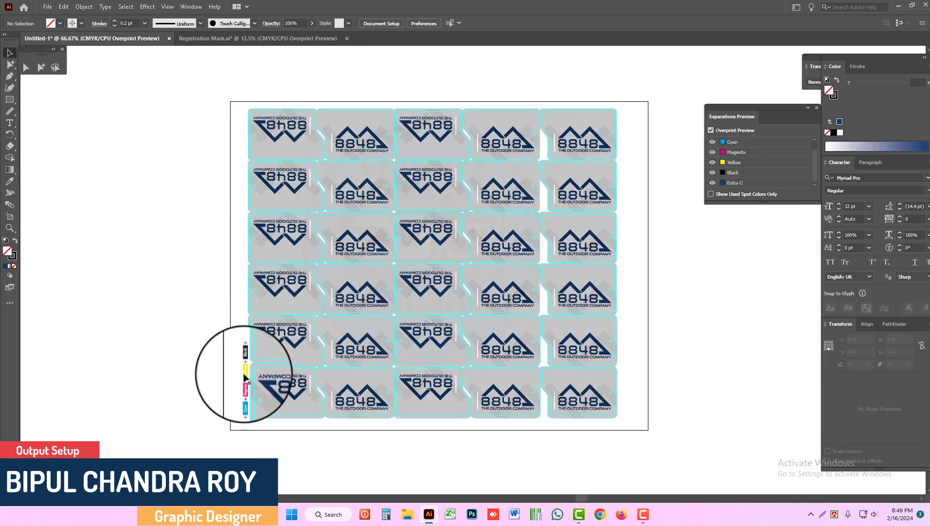
left_click_drag(245, 377, 246, 144)
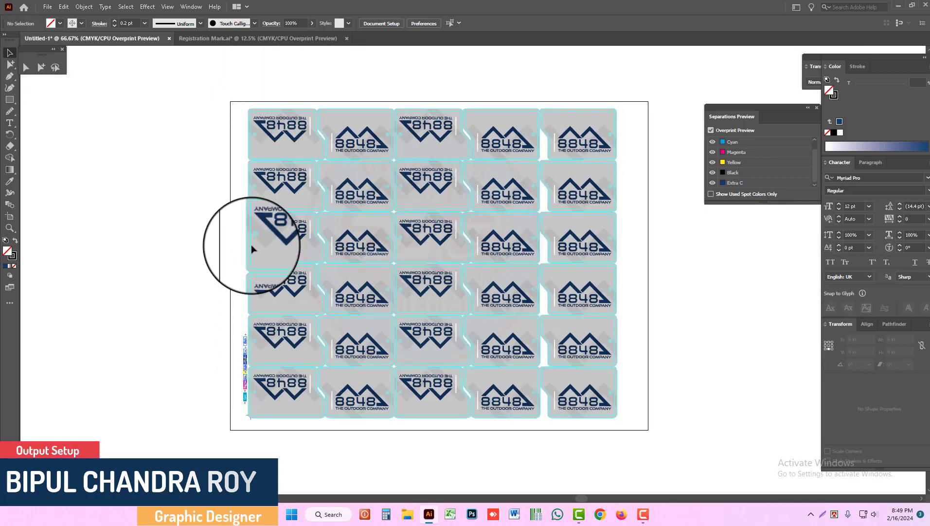
- Duplicate both colour bars to the right edge, then select all the sheet's artwork
left_click(246, 386)
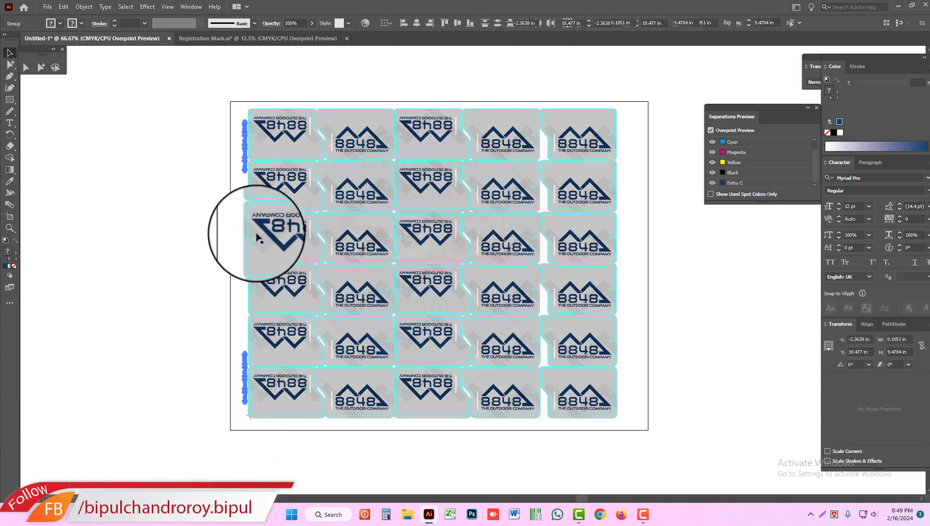
left_click_drag(246, 146, 621, 183)
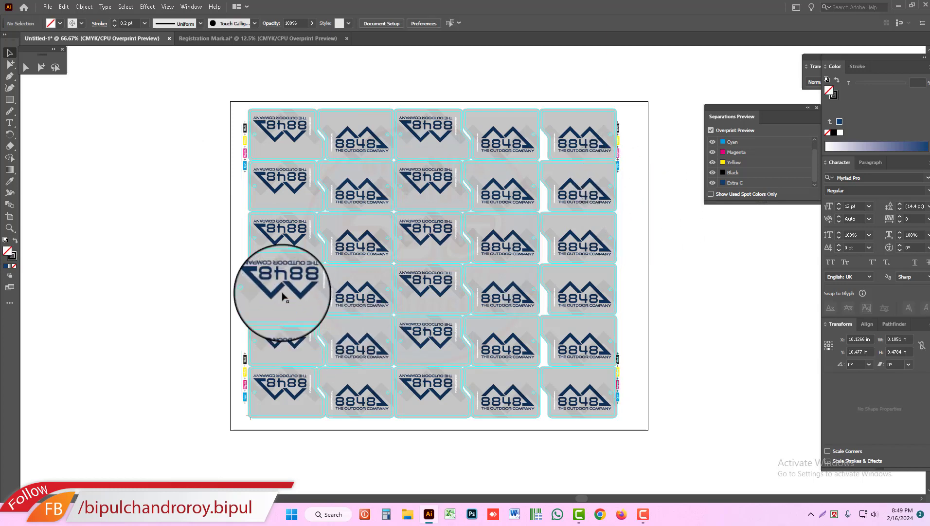
left_click(344, 88)
left_click_drag(212, 90, 628, 440)
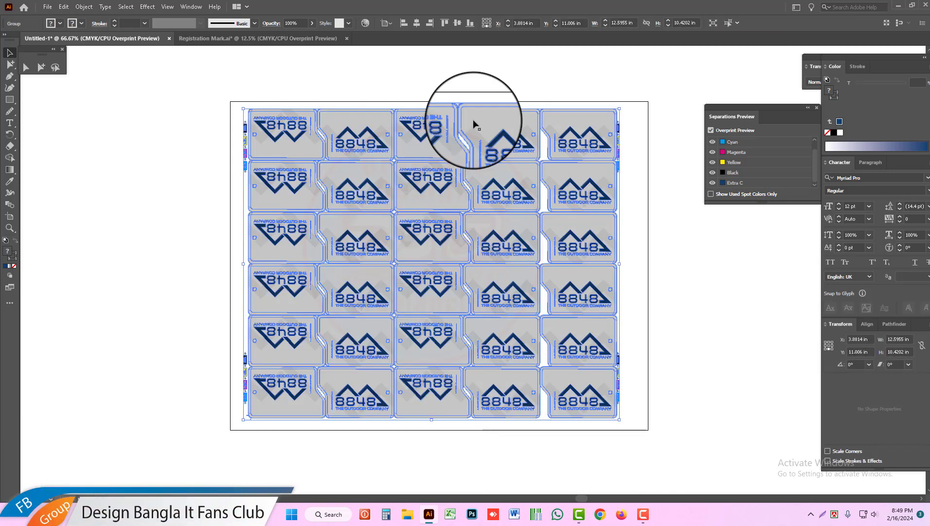
- Convert the selected text to outlines and add a vertical guide at the sheet's centre
key("ctrl+shift+o")
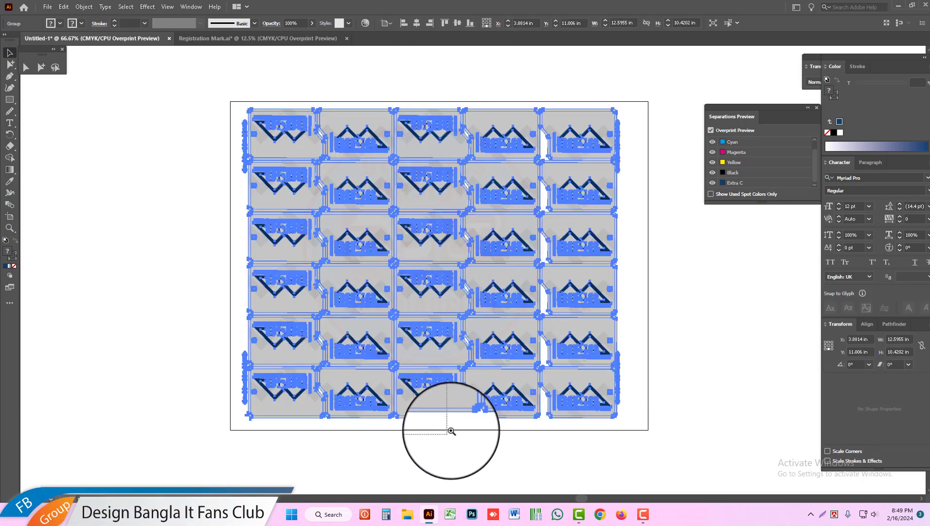
left_click_drag(404, 384, 451, 431)
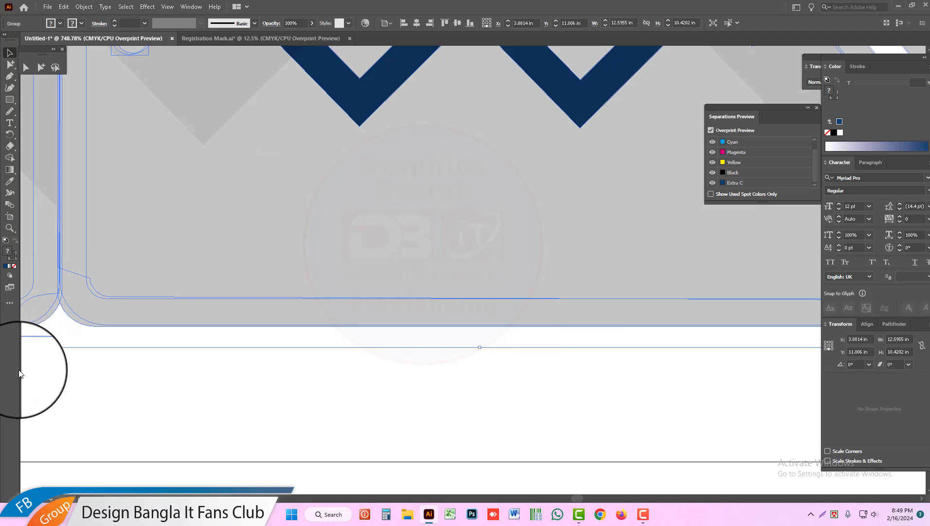
key("ctrl+r")
left_click_drag(24, 378, 479, 353)
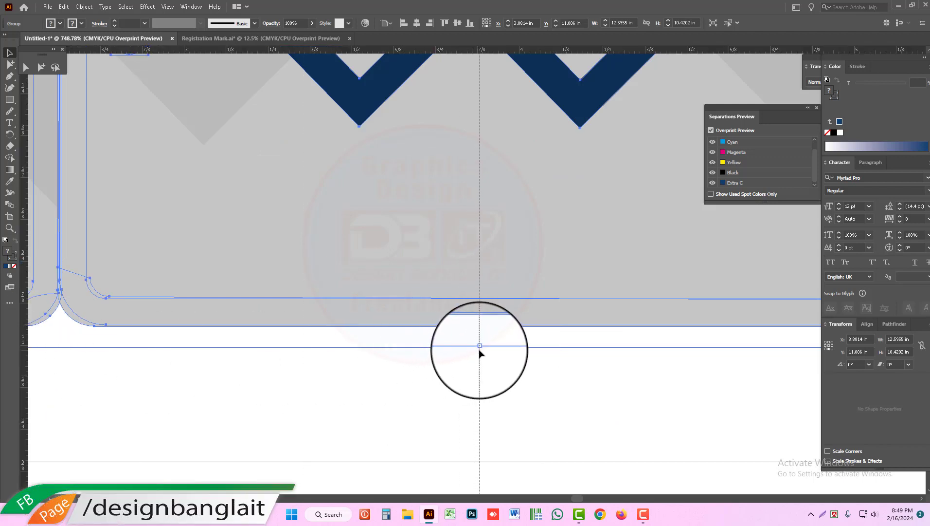
- Raise the job-info line and text group to sit just beneath the tag grid
left_click(481, 324, "ctrl+alt")
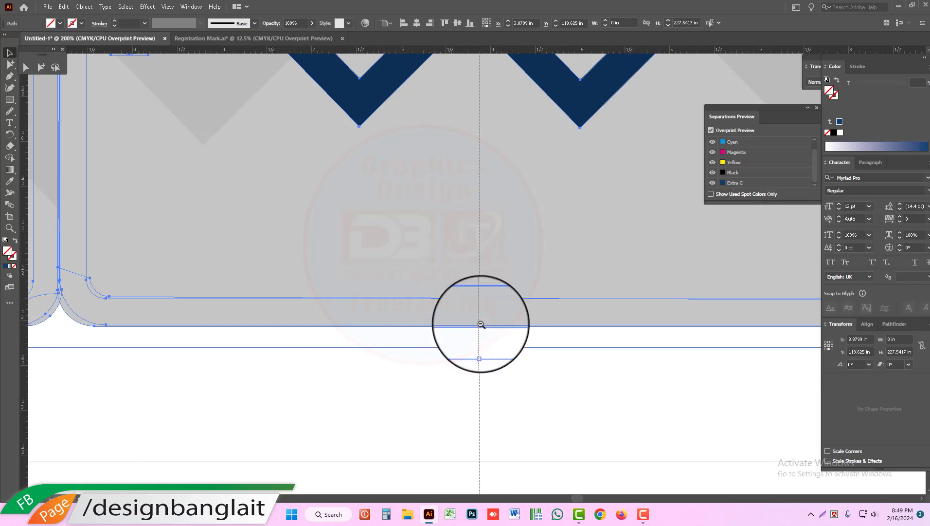
left_click(481, 324, "ctrl+alt")
left_click(481, 324, "ctrl+alt")
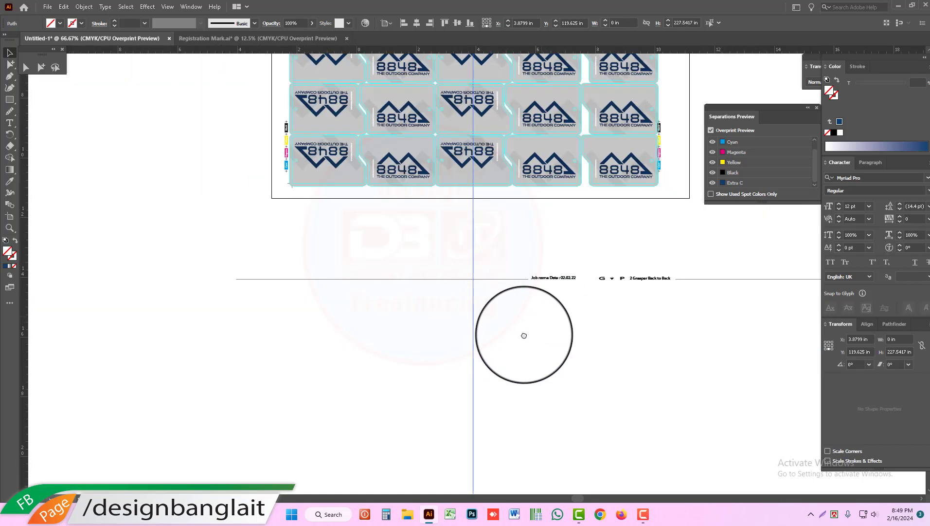
mouse_move(582, 296)
left_mouse_down()
mouse_move(436, 192)
mouse_move(484, 218)
mouse_move(487, 233)
left_mouse_up()
left_click_drag(437, 323, 463, 356)
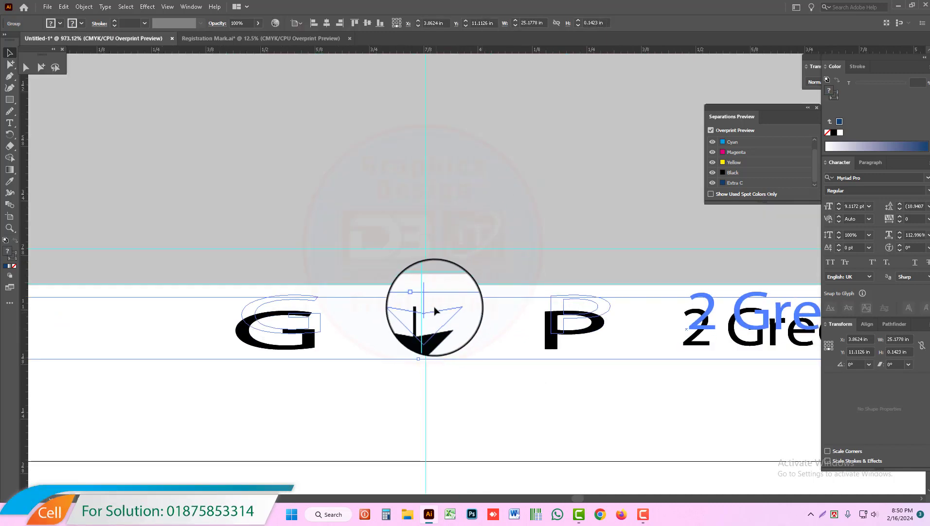
left_click(462, 356)
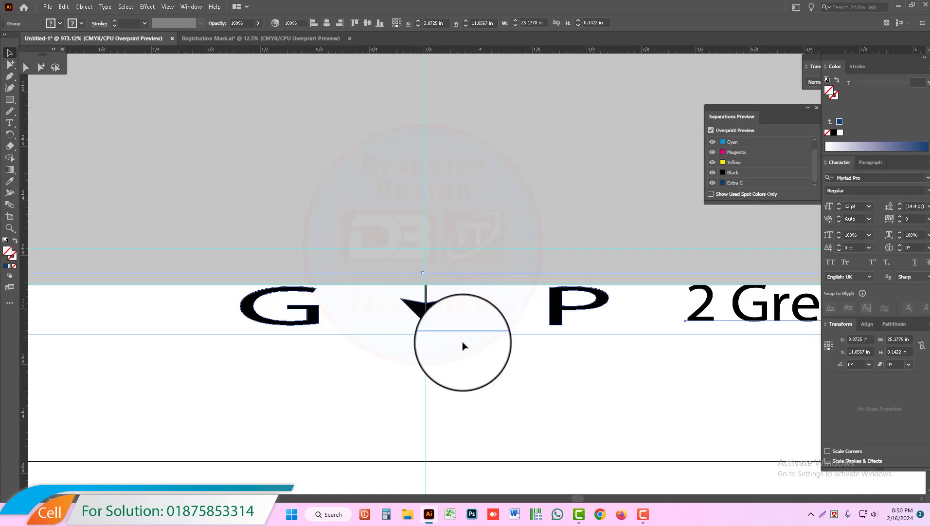
key("ctrl+0")
- Pull the long horizontal rule's end point inward so it stays inside the artboard
left_click(41, 66)
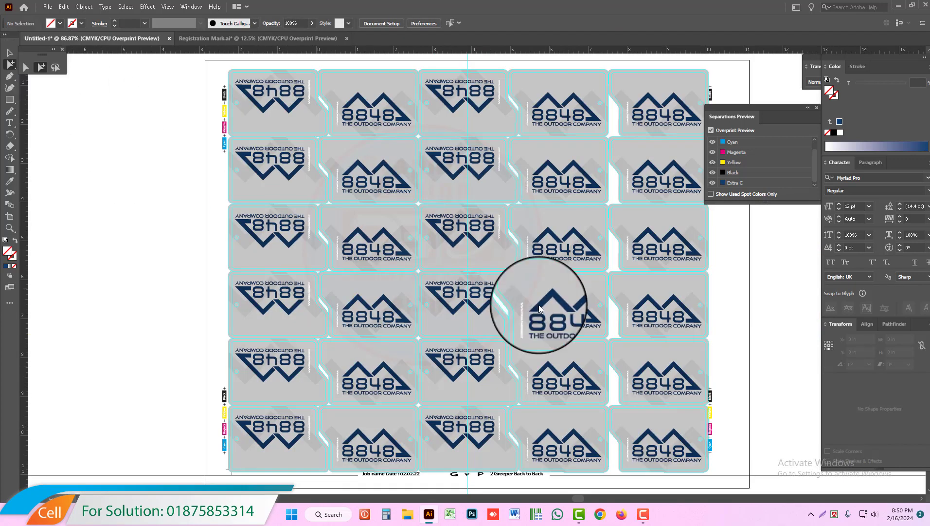
left_click(539, 305, "alt")
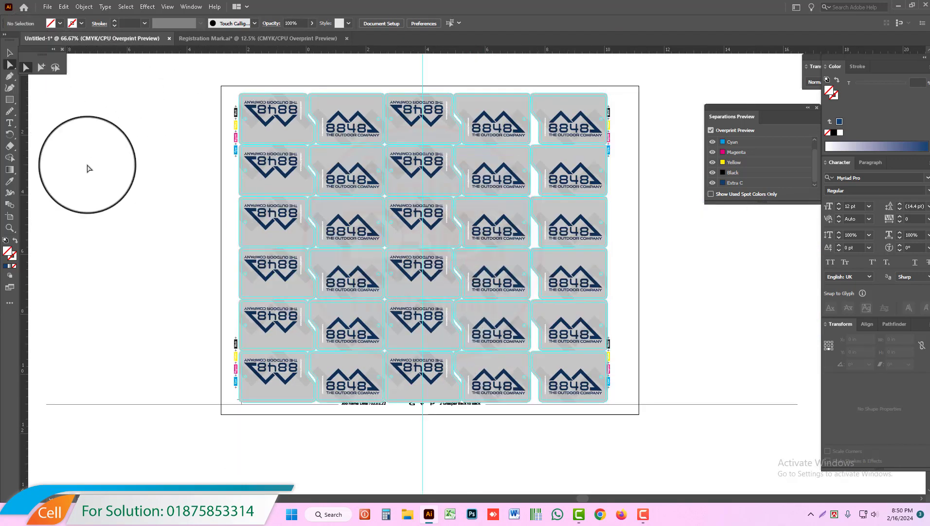
scroll(102, 350, "down", 2)
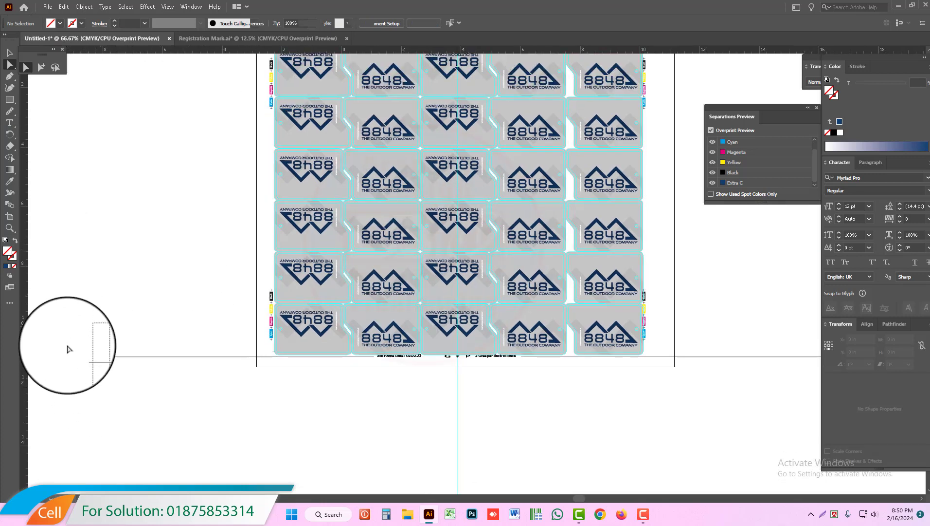
left_click_drag(242, 354, 286, 367)
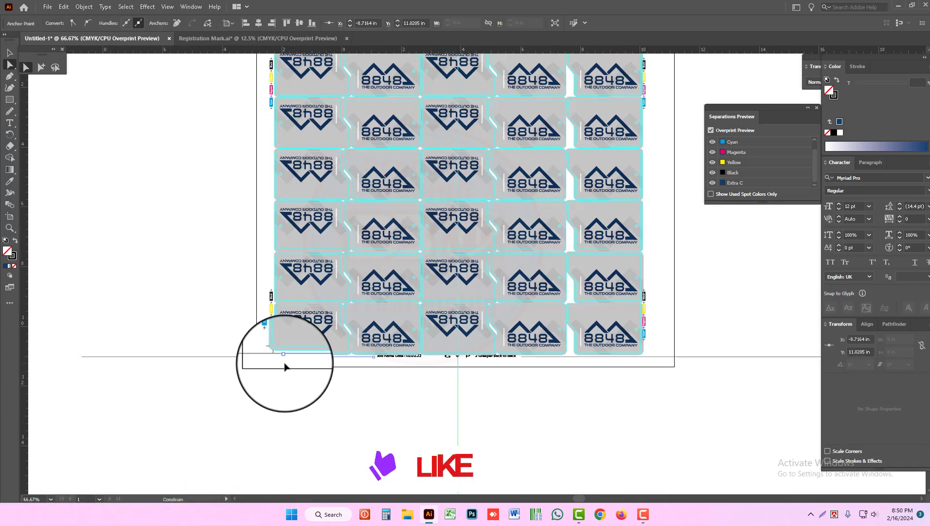
scroll(598, 291, "right", 3)
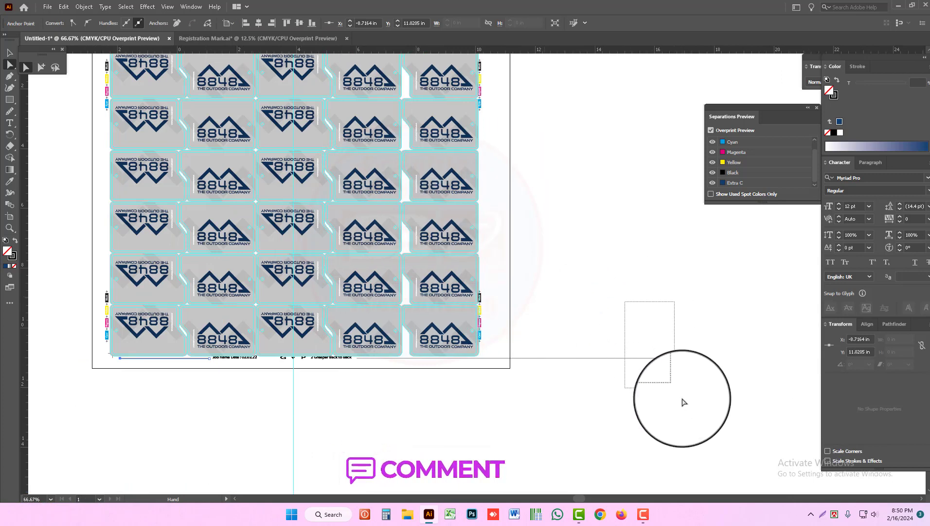
left_click_drag(670, 358, 465, 373)
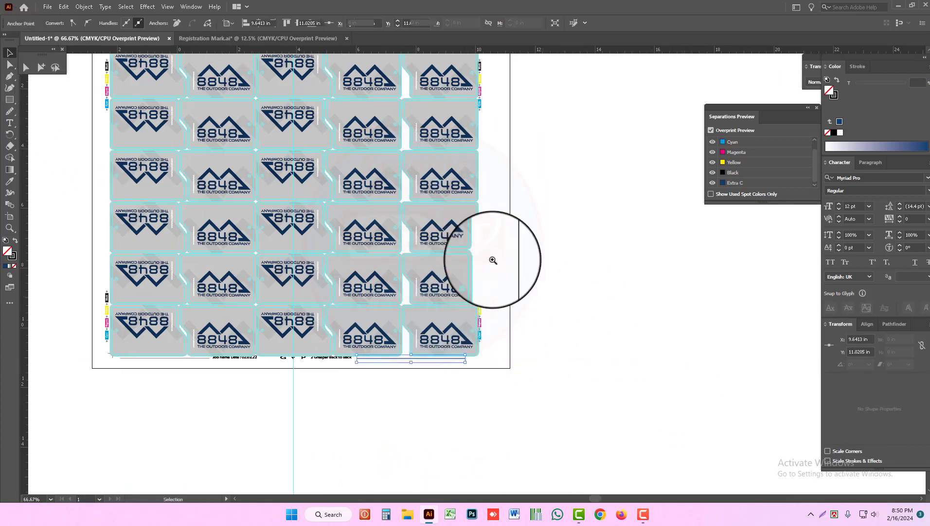
- Select the whole tag sheet to check it measures 12.5955 × 10.471 in
key("ctrl+minus")
left_click_drag(210, 460, 370, 426)
left_click_drag(499, 361, 130, 96)
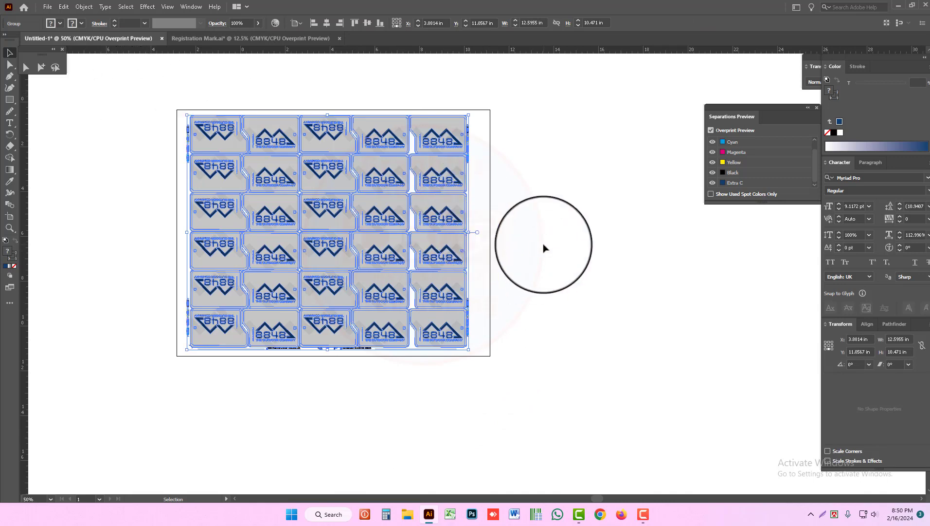
left_click(544, 248)
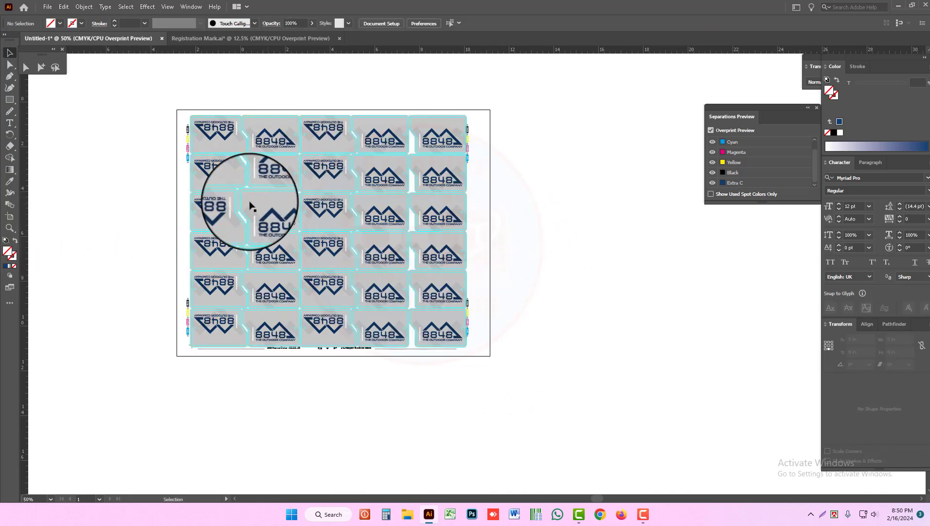
left_click_drag(170, 101, 457, 362)
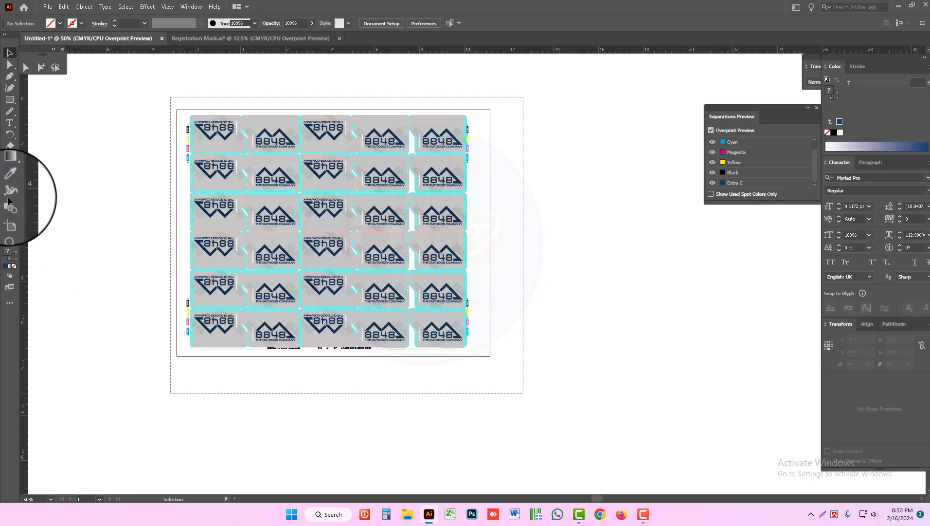
- Duplicate the 14 × 11 in Artboard 1 with its artwork as 'Artboard 1 copy' beside the original
left_click(9, 216)
mouse_move(262, 237)
left_mouse_down()
mouse_move(586, 247)
mouse_move(12, 56)
left_mouse_up()
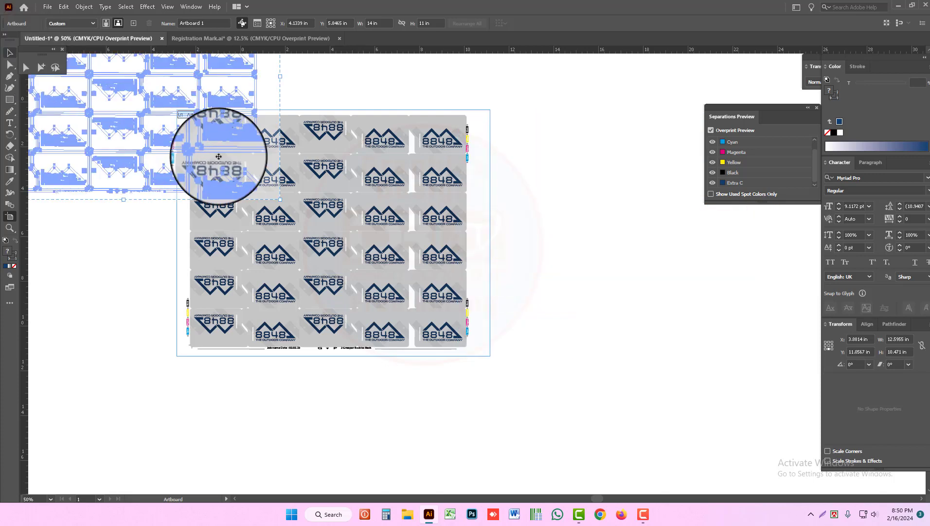
left_click_drag(345, 282, 409, 401)
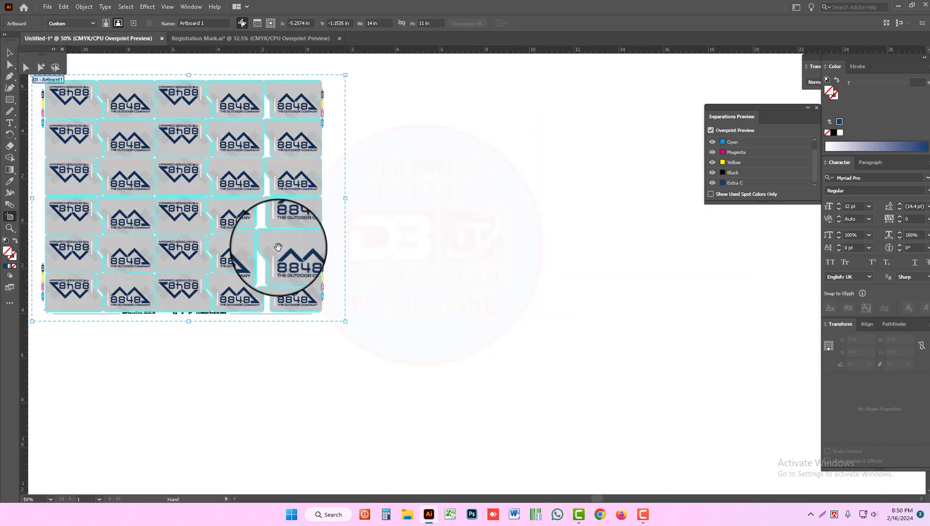
mouse_move(166, 198)
left_mouse_down()
mouse_move(484, 206)
mouse_move(214, 232)
left_mouse_up()
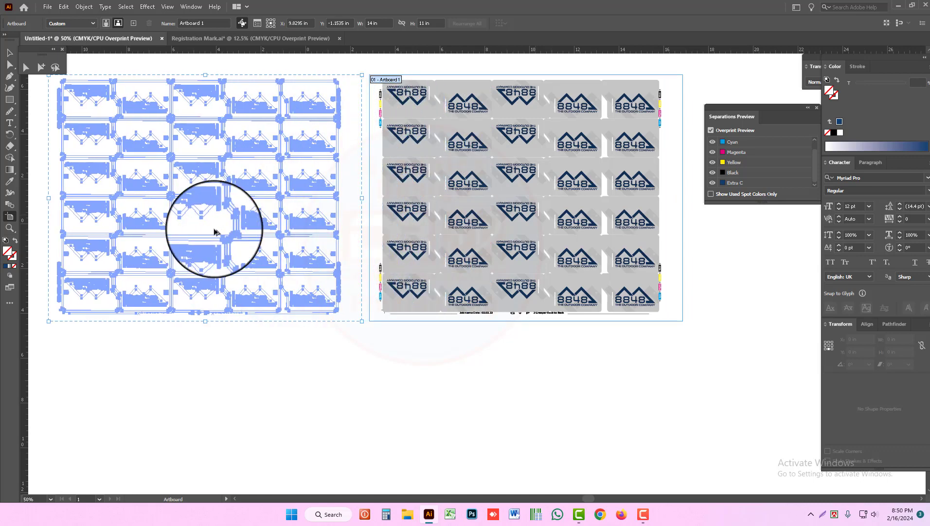
left_click_drag(214, 232, 217, 216)
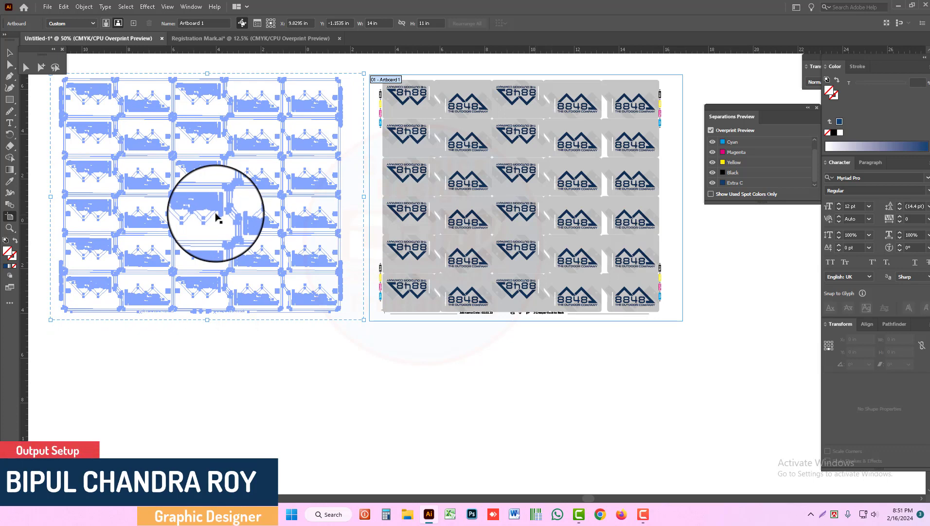
left_click_drag(218, 216, 217, 216)
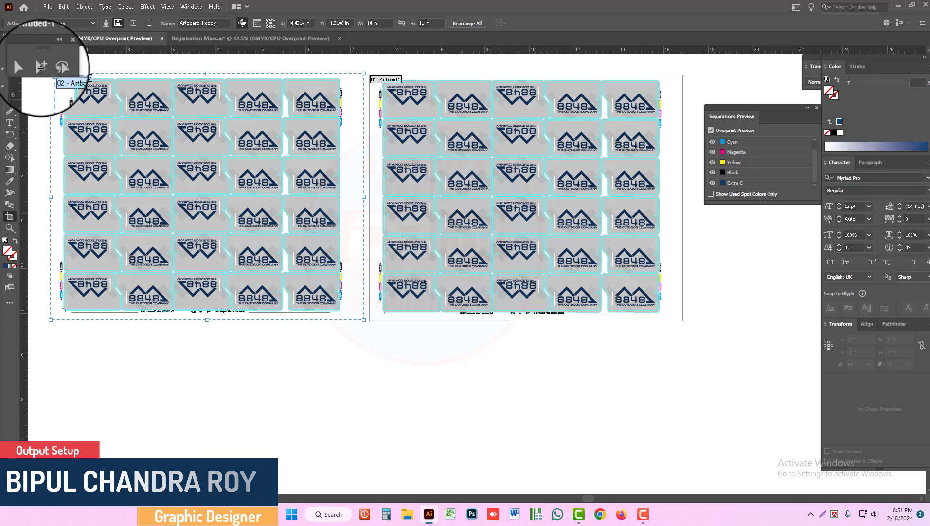
- Check the canvas context menu's guide options without changing anything
left_click(8, 53)
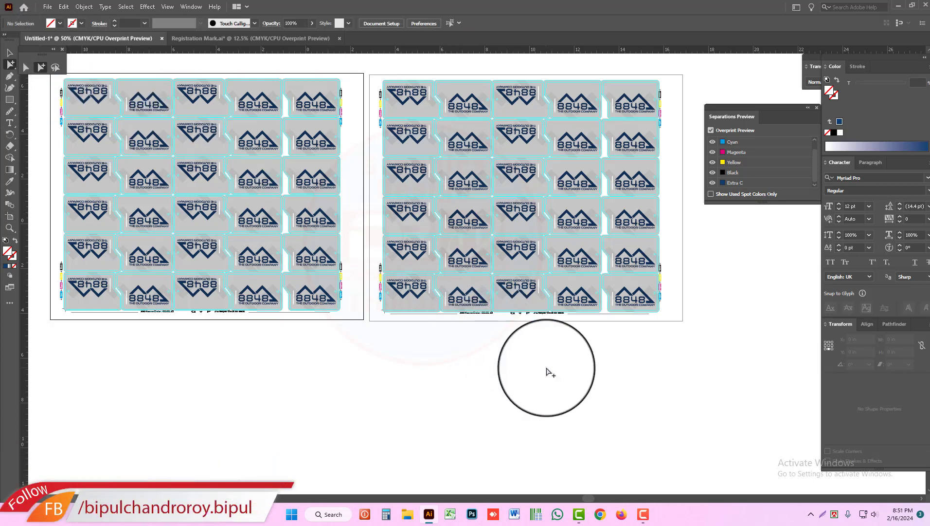
scroll(604, 353, "right", 2)
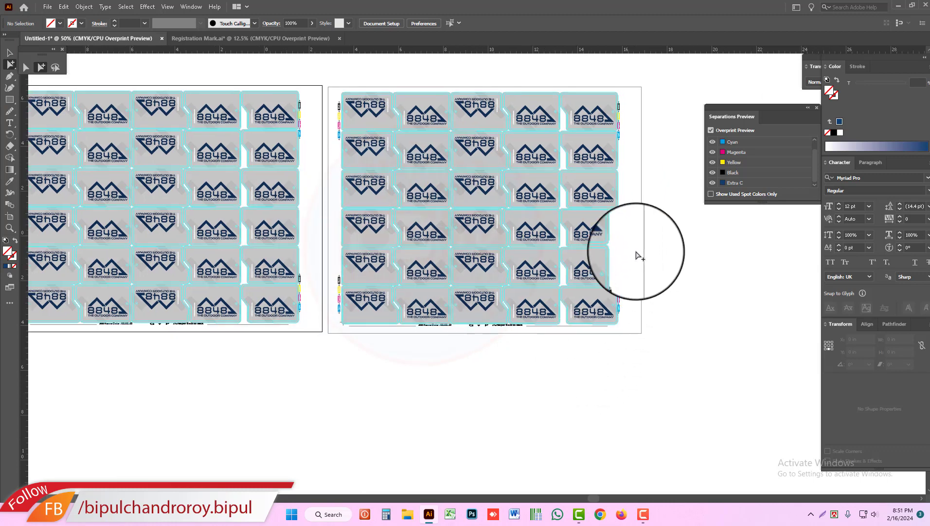
right_click(637, 253)
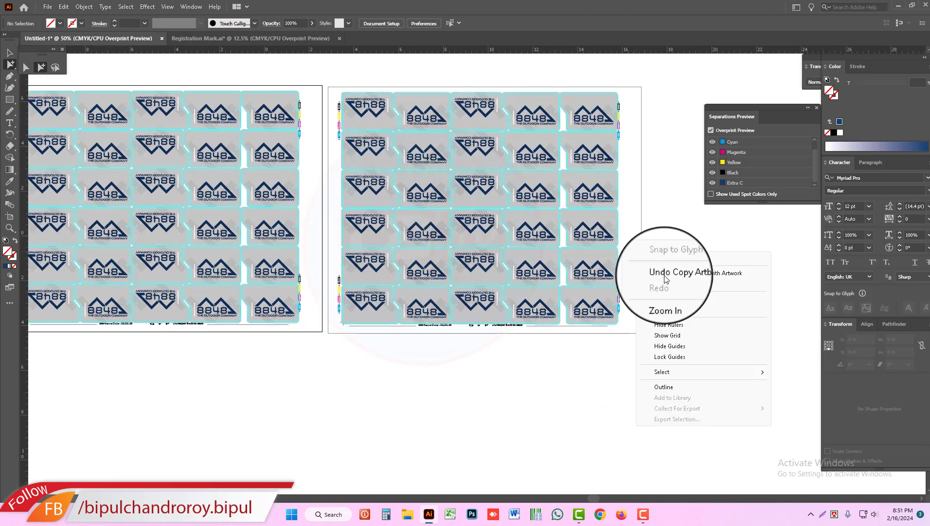
left_click(666, 279)
right_click(435, 78)
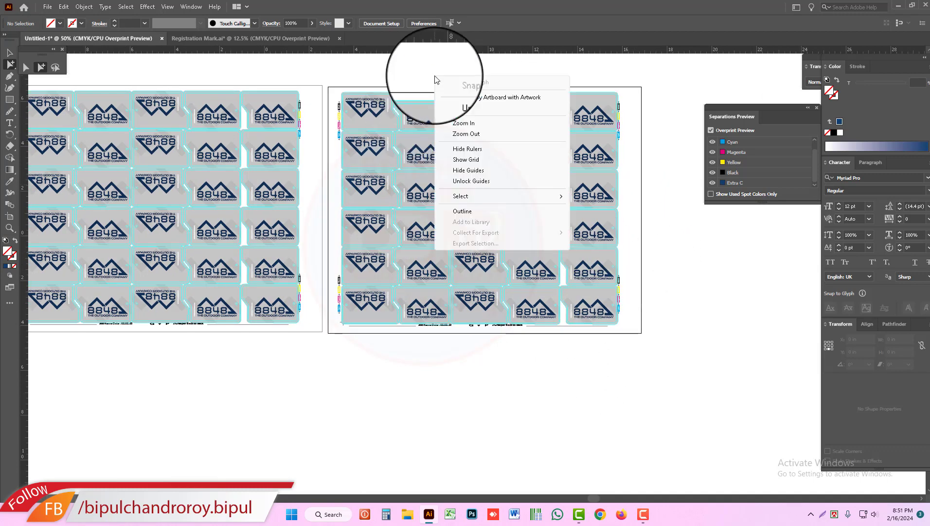
left_click(385, 90)
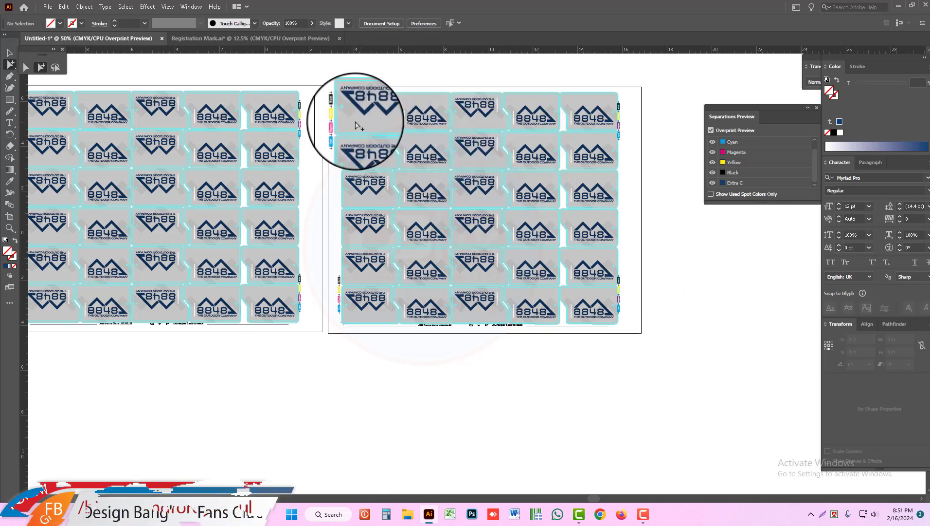
- Marquee-select all the tag artwork on the second artboard
left_click(354, 125)
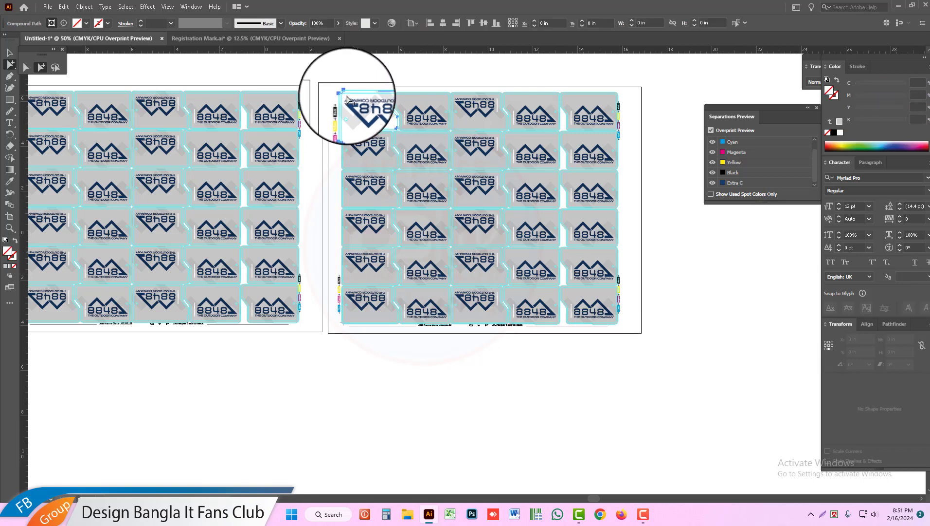
left_click(347, 100)
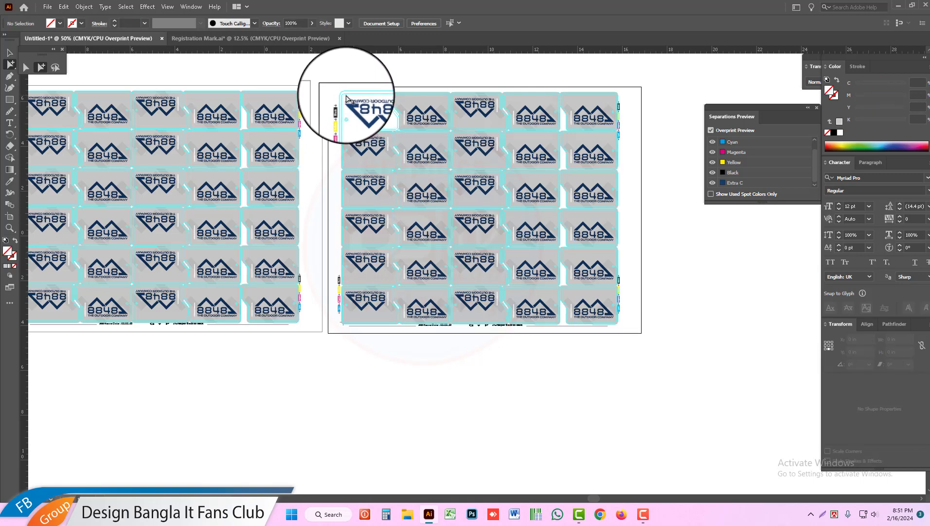
left_click_drag(347, 99, 614, 326)
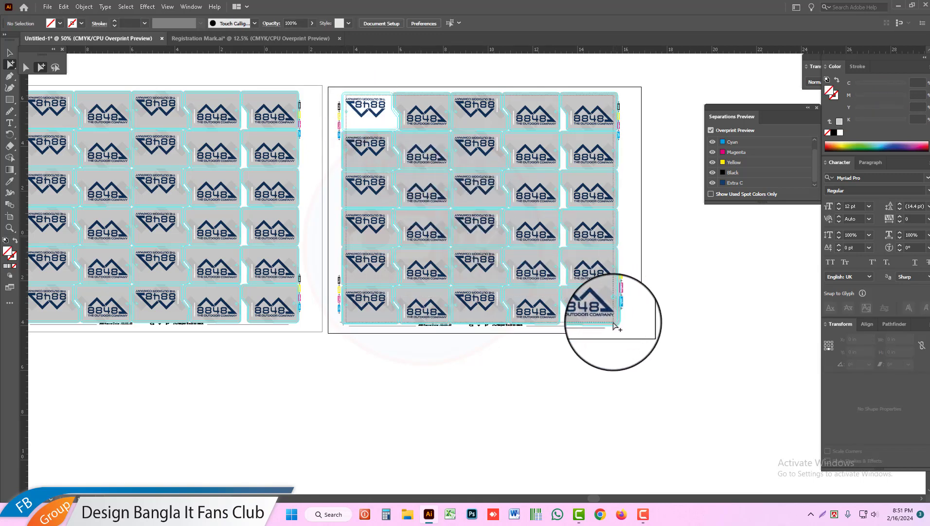
left_click_drag(614, 325, 610, 314)
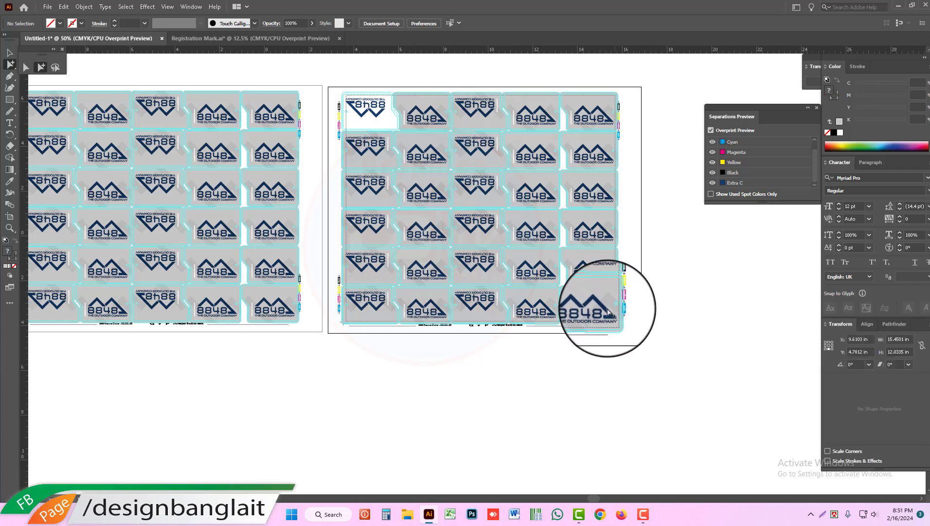
- Delete the selected tags and the stray 8h8 text above the sheet
key("Delete")
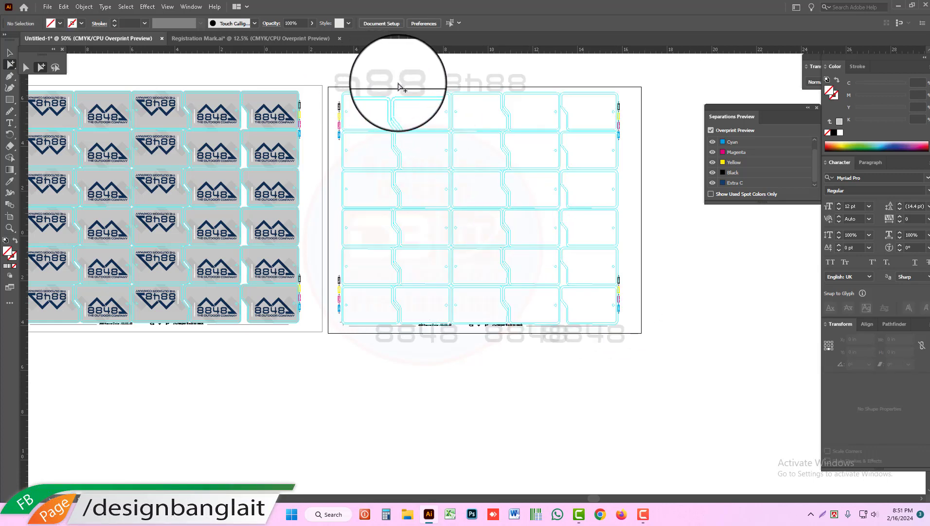
left_click(386, 78)
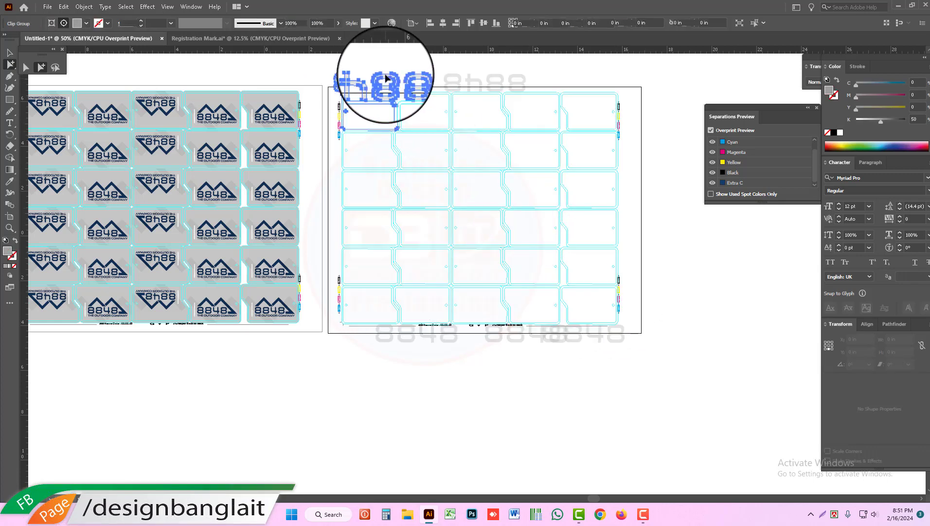
key("Delete")
left_click_drag(437, 65, 545, 91)
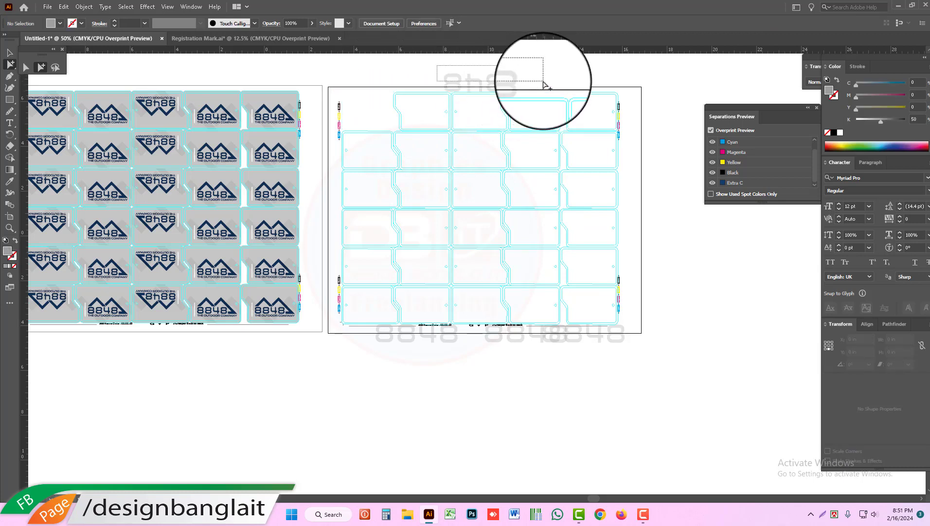
- Delete the ghost 8848 text below the bottom row and the cut-line grid group
mouse_move(620, 354)
left_mouse_down()
mouse_move(381, 336)
mouse_move(394, 332)
left_mouse_up()
key("Delete")
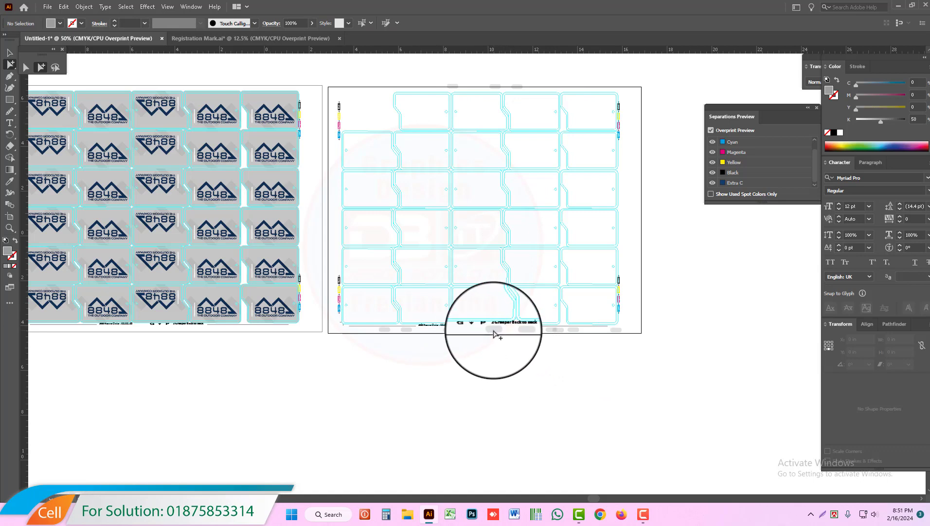
left_click(495, 333)
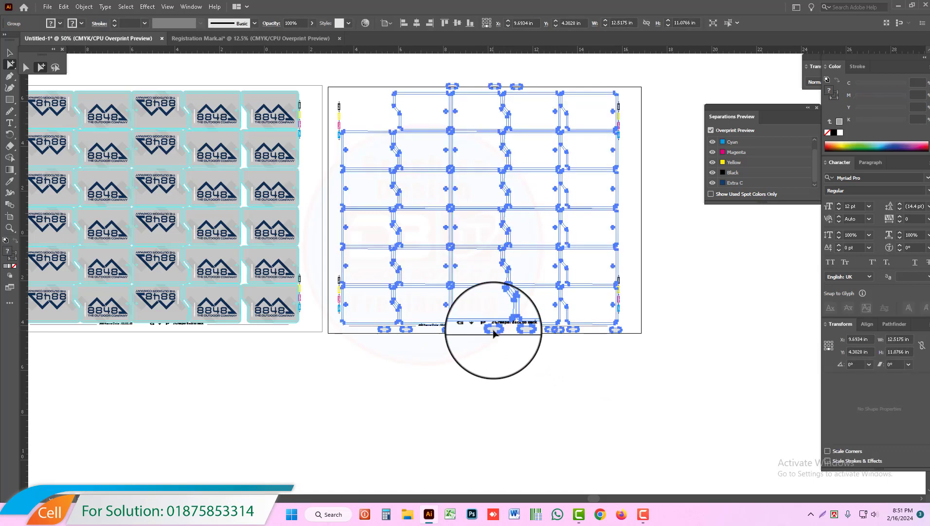
key("Delete")
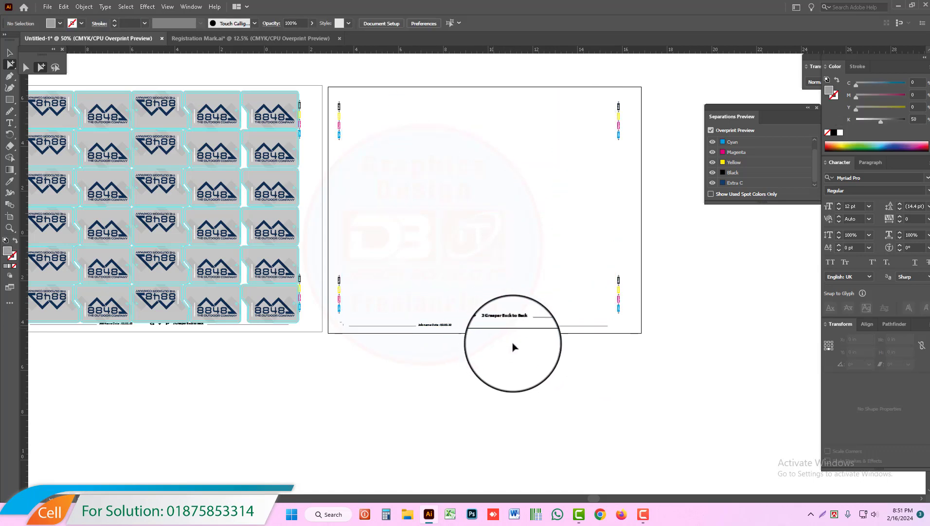
- Undo the cut-line grid deletion so the cyan grid stays on the second artboard
key("ctrl+z")
left_click(562, 336)
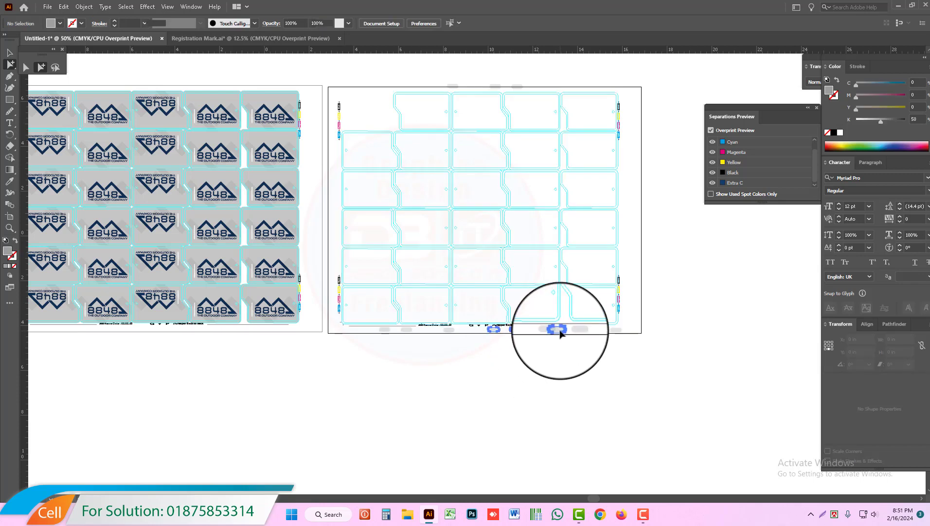
left_click(560, 332)
left_click(561, 332)
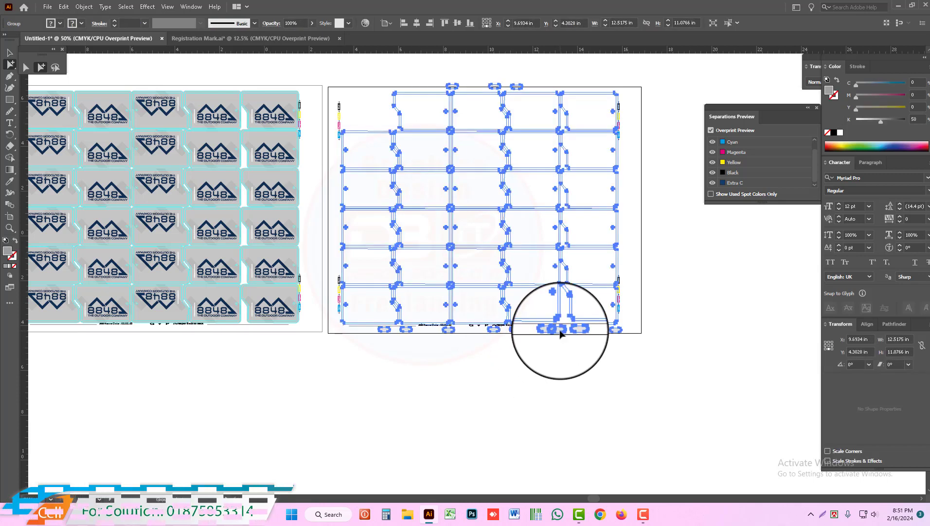
key("Delete")
key("ctrl+z")
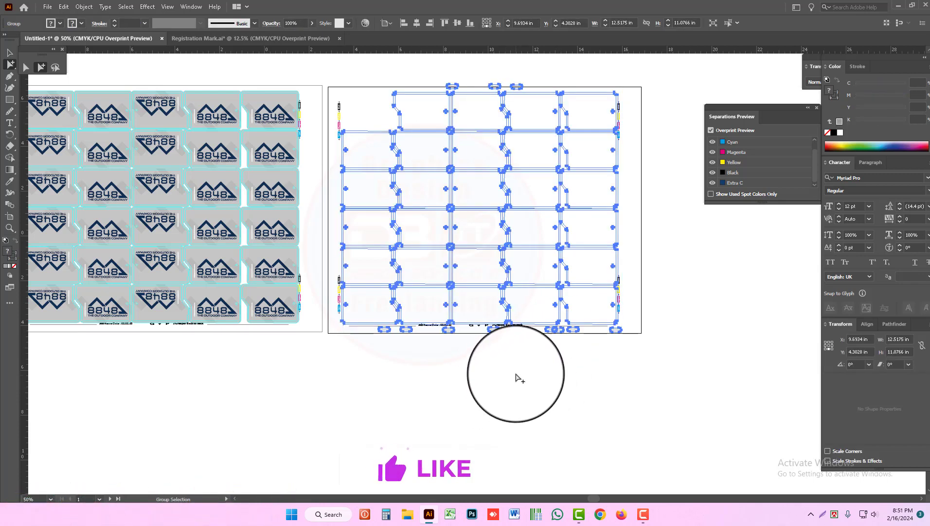
left_click(589, 350)
- Delete the grey marks along the second artboard's bottom edge
left_click_drag(629, 340, 385, 333)
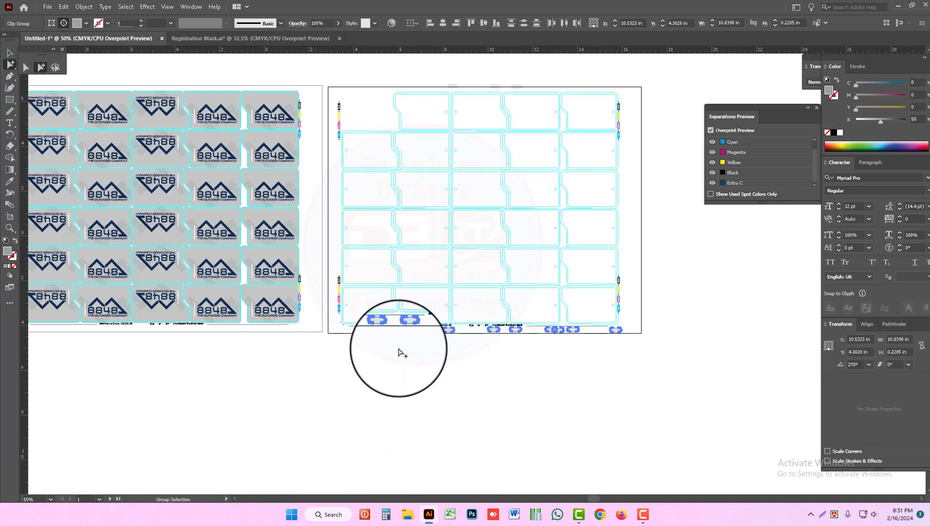
key("Delete")
key("ctrl+space")
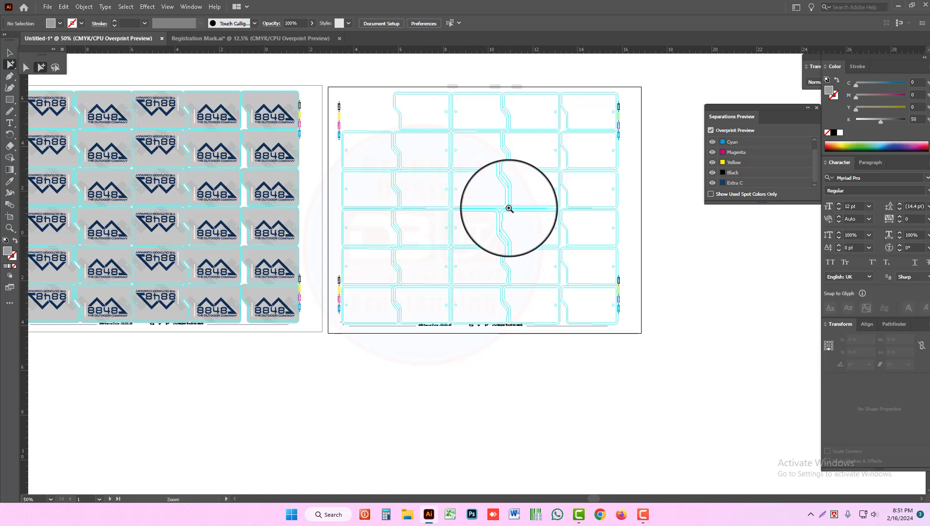
left_click(509, 208)
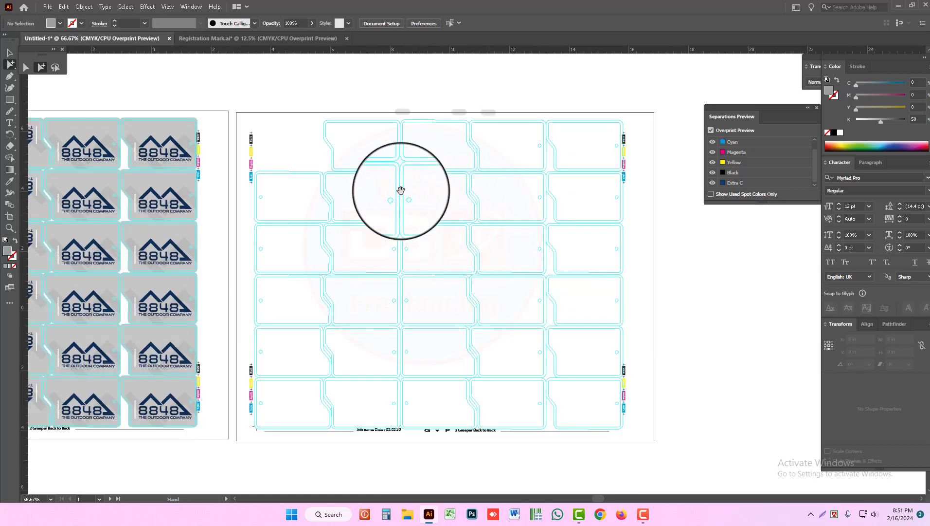
left_click(425, 234)
- Delete the leftover 8h88 and 8848 pieces above and below the artboard
left_click_drag(425, 233, 329, 79)
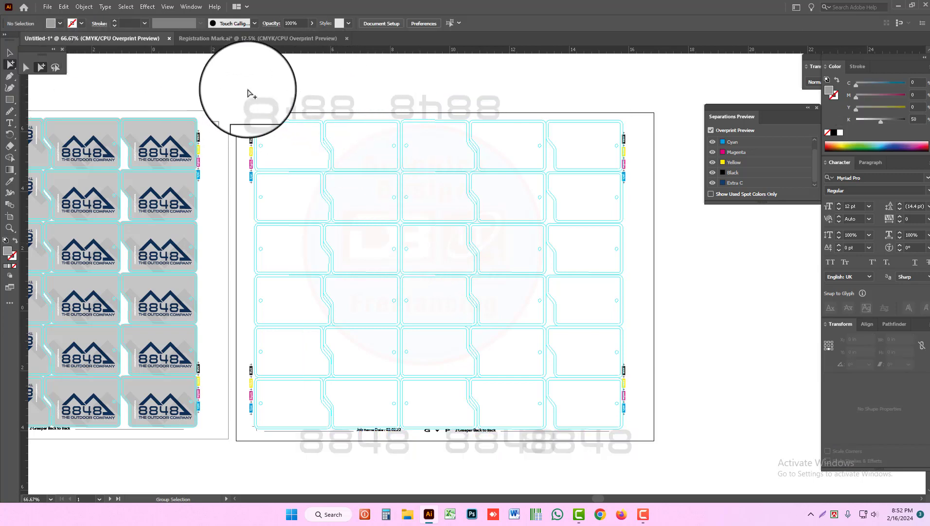
left_click_drag(239, 85, 535, 109)
key("Delete")
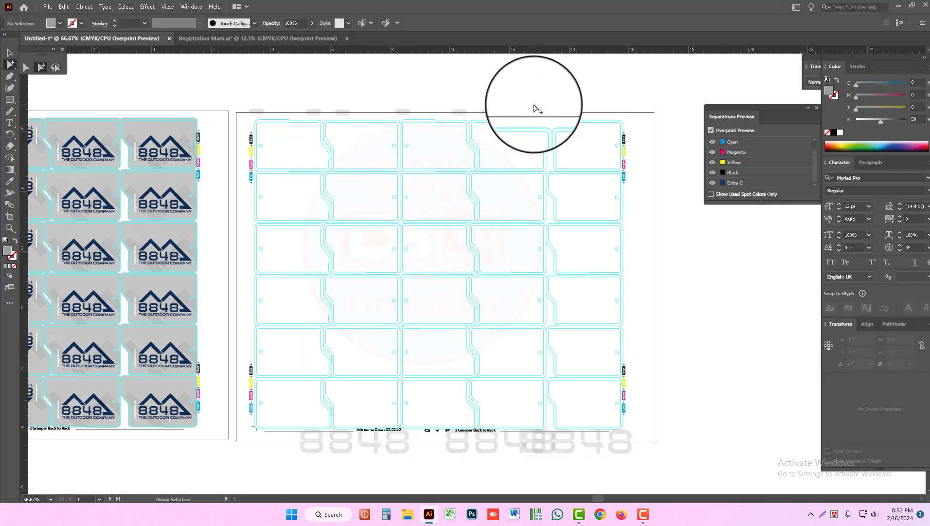
left_click_drag(243, 95, 536, 119)
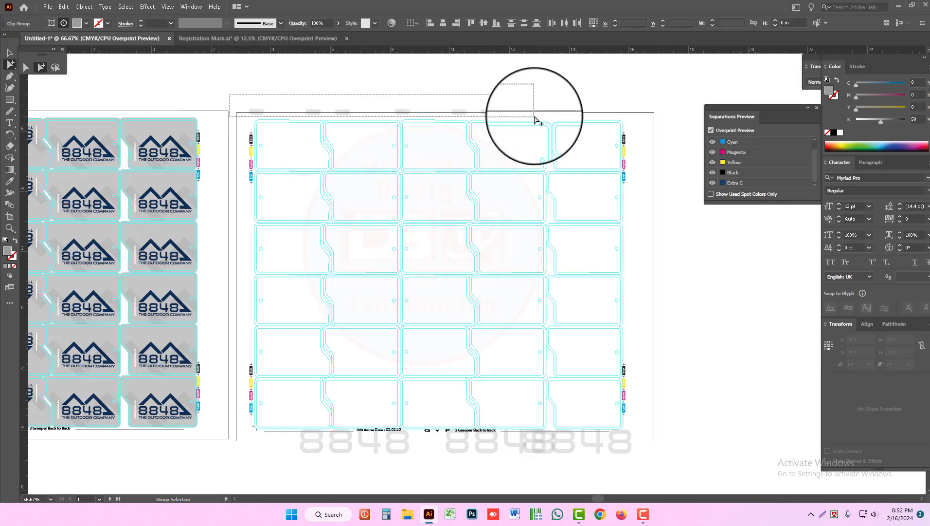
key("Delete")
scroll(656, 431, "down", 3)
left_click_drag(658, 428, 299, 382)
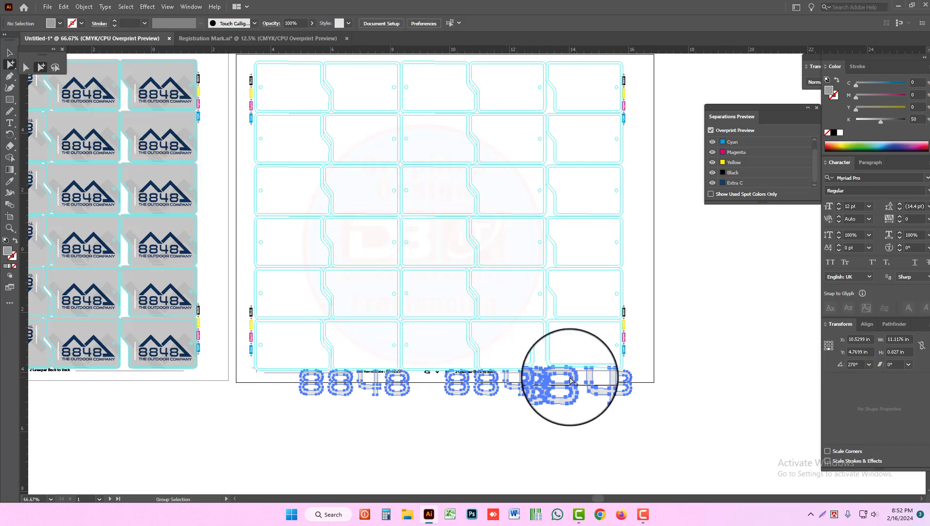
key("Delete")
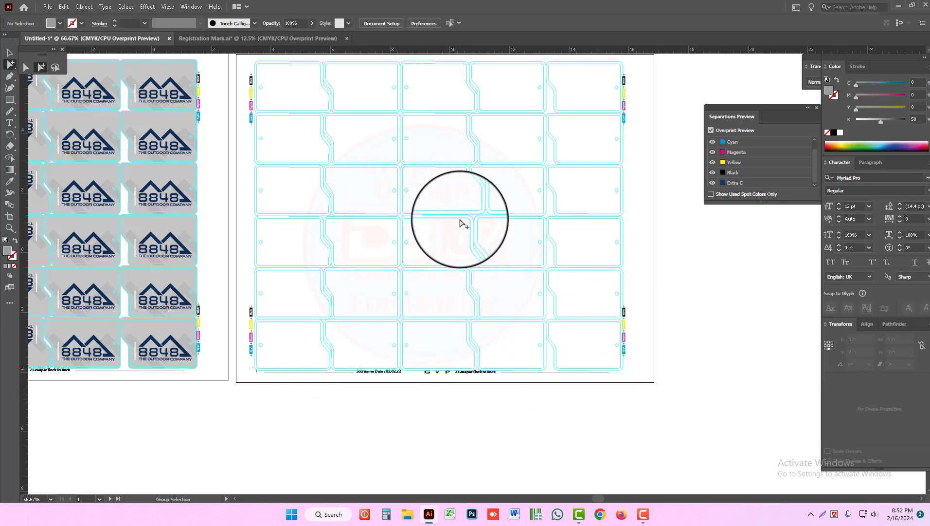
- Delete a stray overlapping cut-line path among the top-left tags
scroll(438, 195, "up", 1)
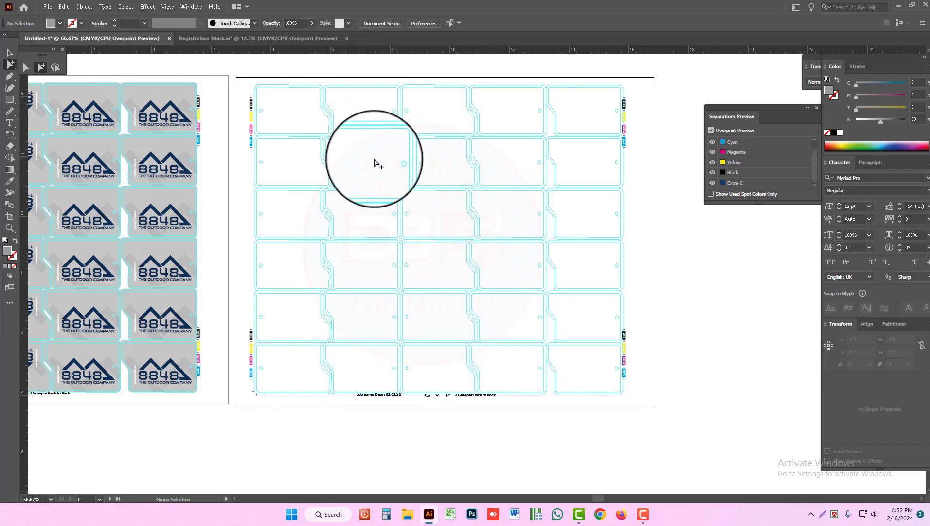
right_click(376, 104)
left_click(395, 206)
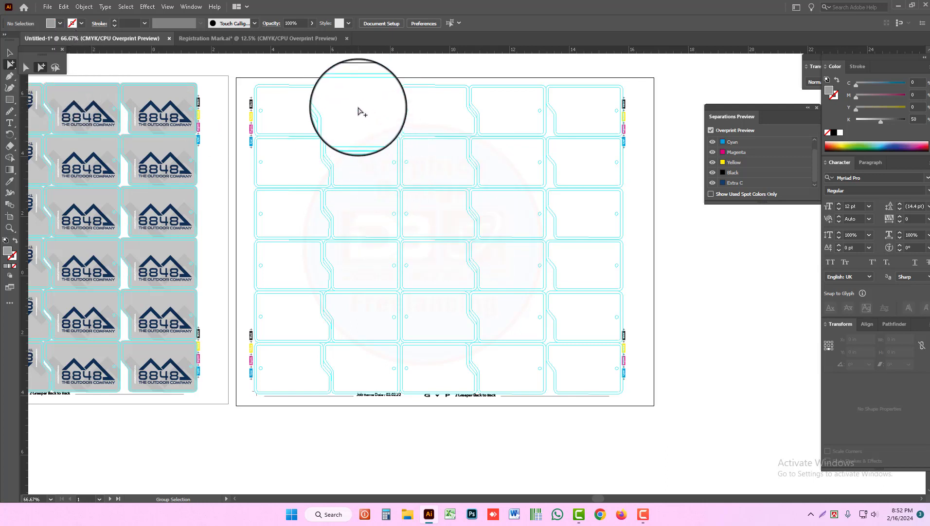
left_click_drag(285, 114, 428, 193)
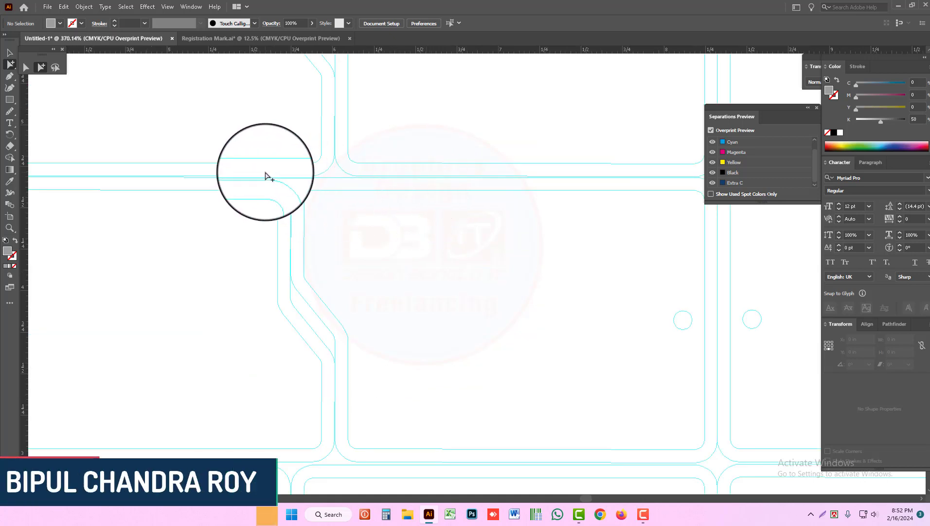
left_click_drag(266, 172, 372, 186)
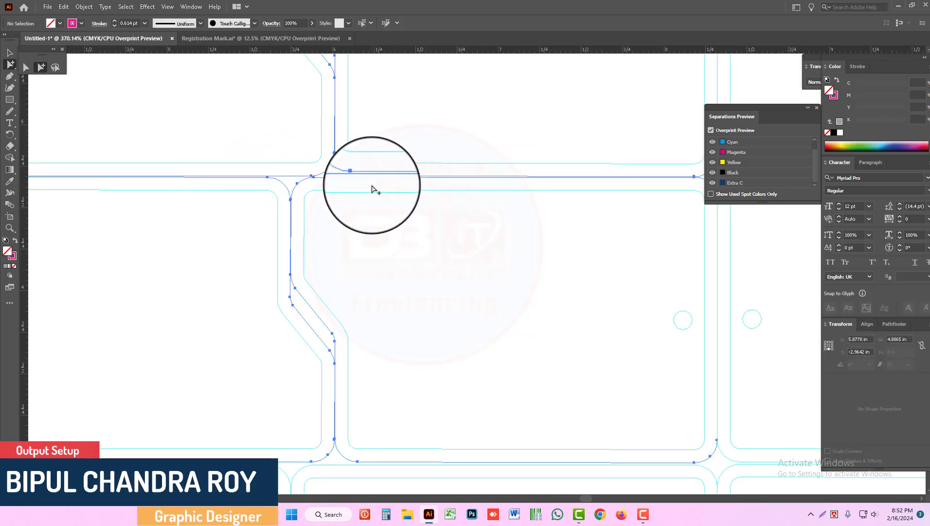
key("Delete")
- Select the doubled cut lines in the bottom-left tag and between the bottom tags
left_click(608, 271, "alt")
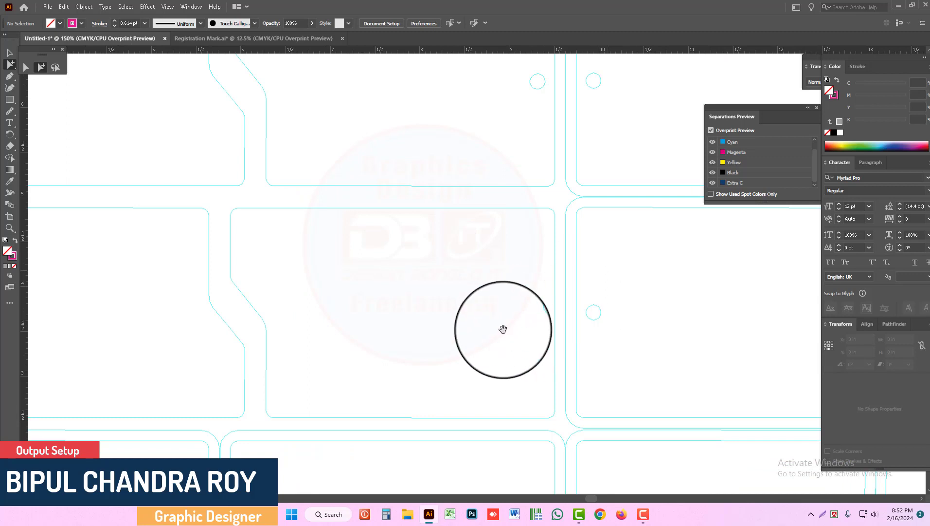
left_click(502, 329, "alt")
left_click(486, 330, "alt")
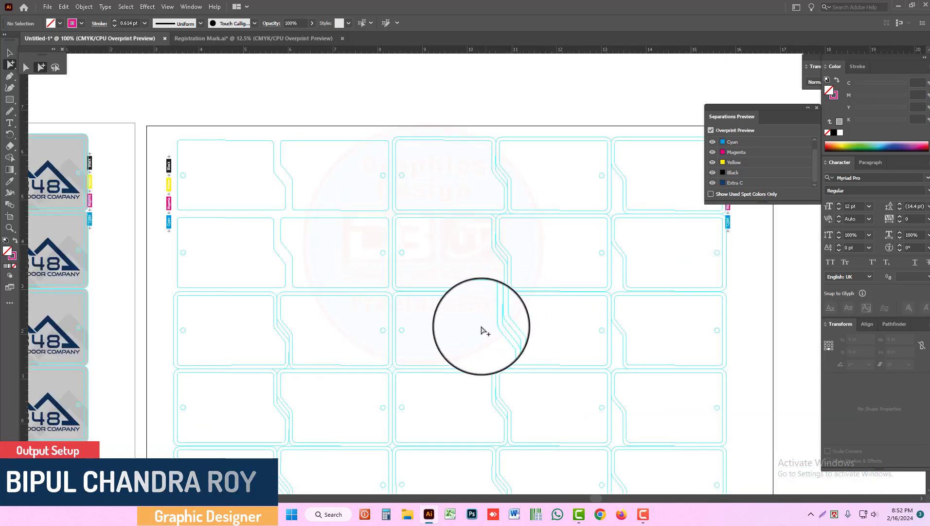
scroll(319, 312, "down", 1)
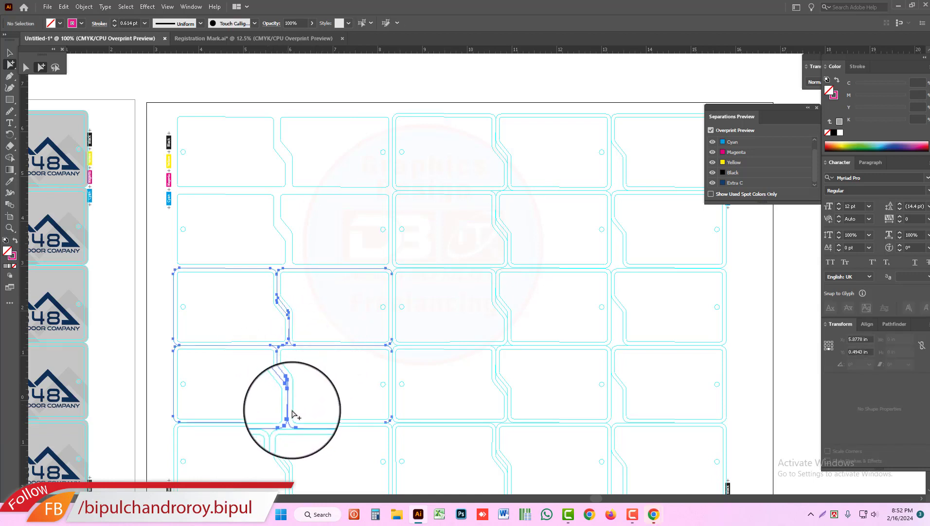
scroll(276, 413, "down", 1)
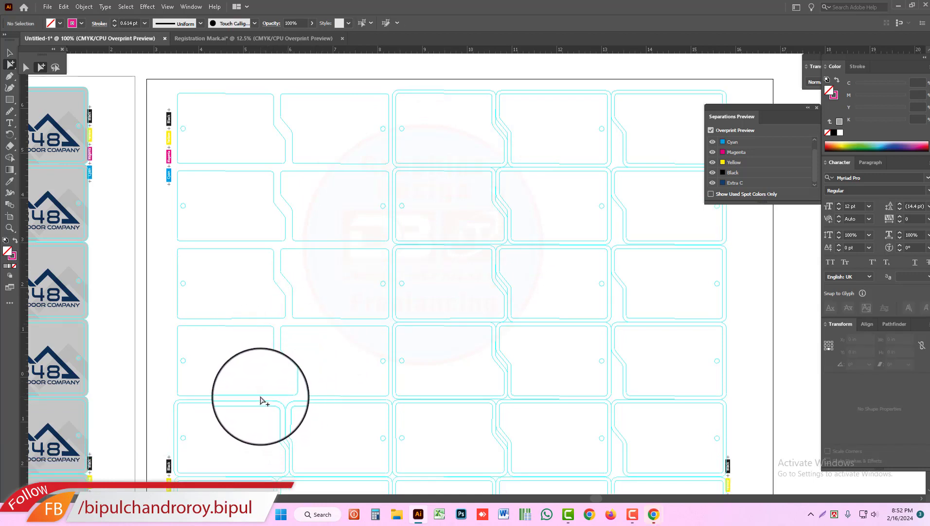
left_click_drag(287, 404, 336, 395)
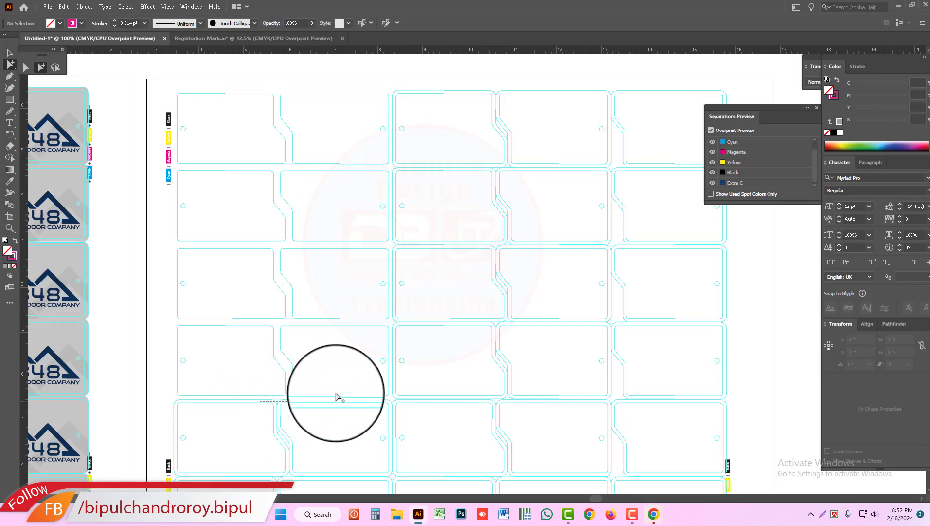
scroll(377, 385, "down", 3)
scroll(376, 384, "down", 2)
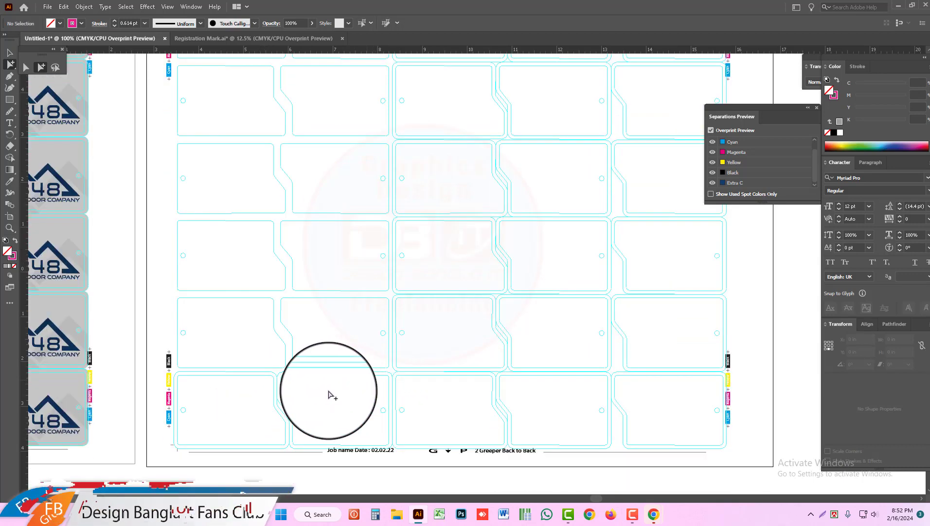
left_click(261, 373)
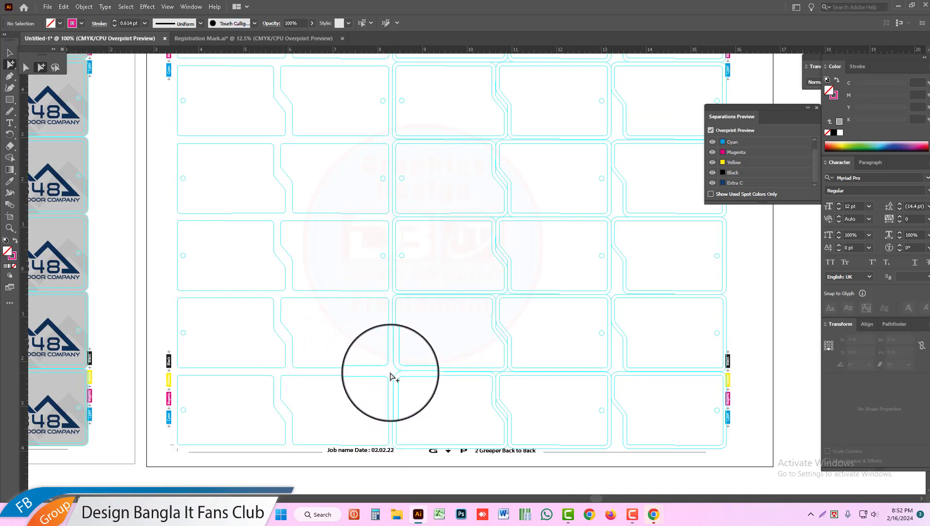
left_click_drag(419, 374, 525, 376)
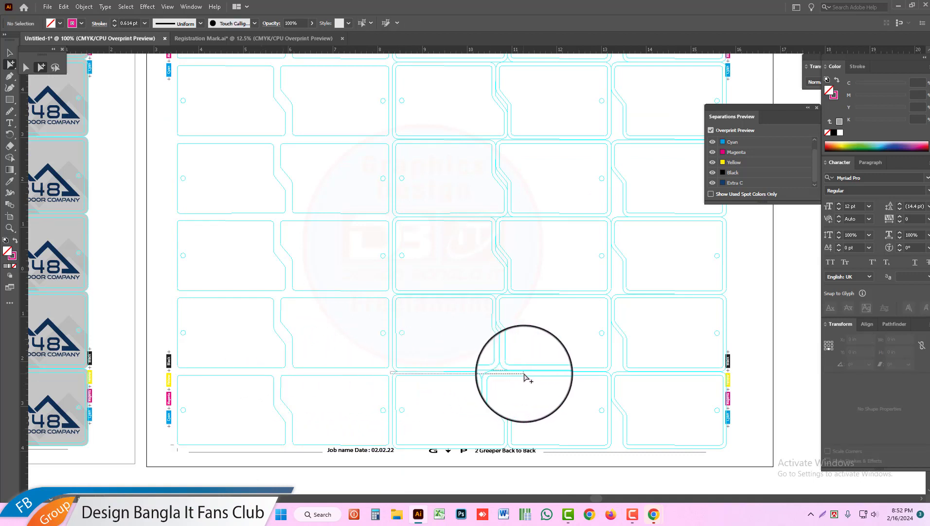
- Delete the selected duplicate cut lines and check the middle and top-right tags for more
key("Delete")
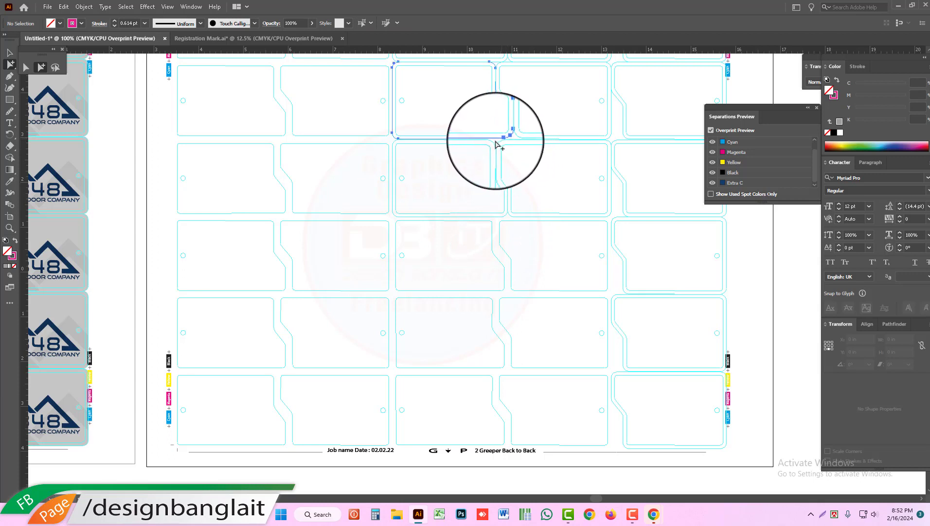
key("Delete")
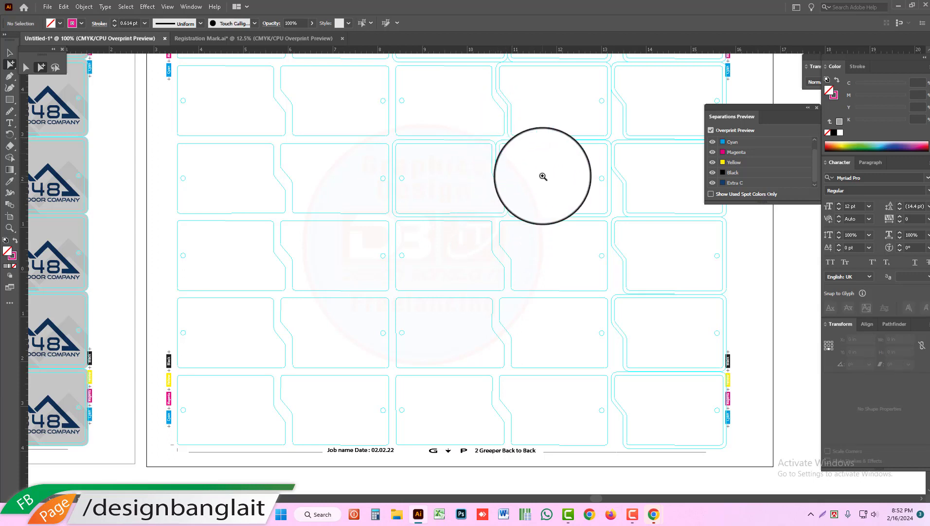
key("ctrl+=")
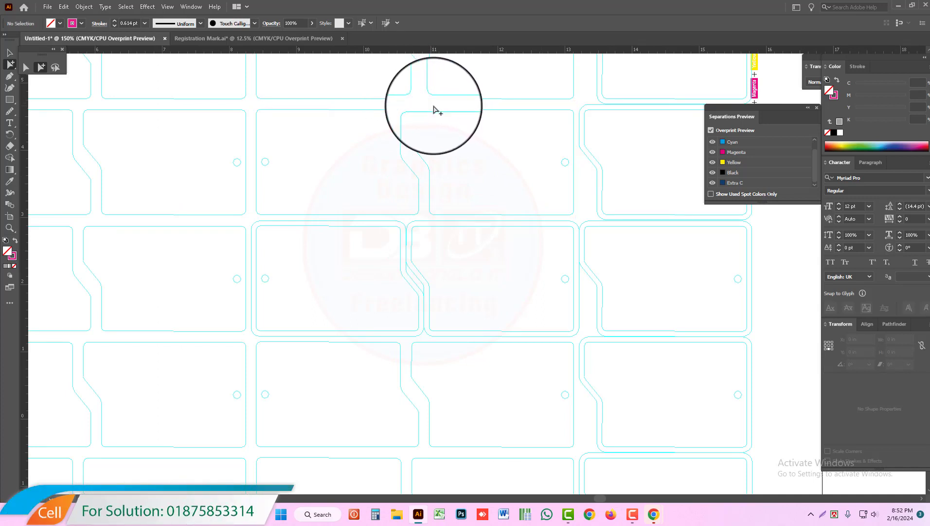
left_click(405, 239)
left_click(471, 346)
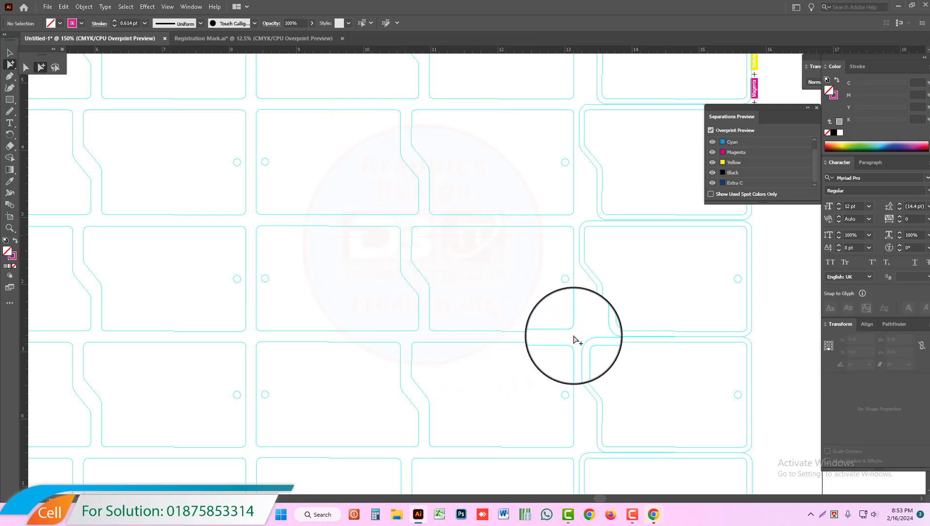
left_click(556, 295, "ctrl+alt")
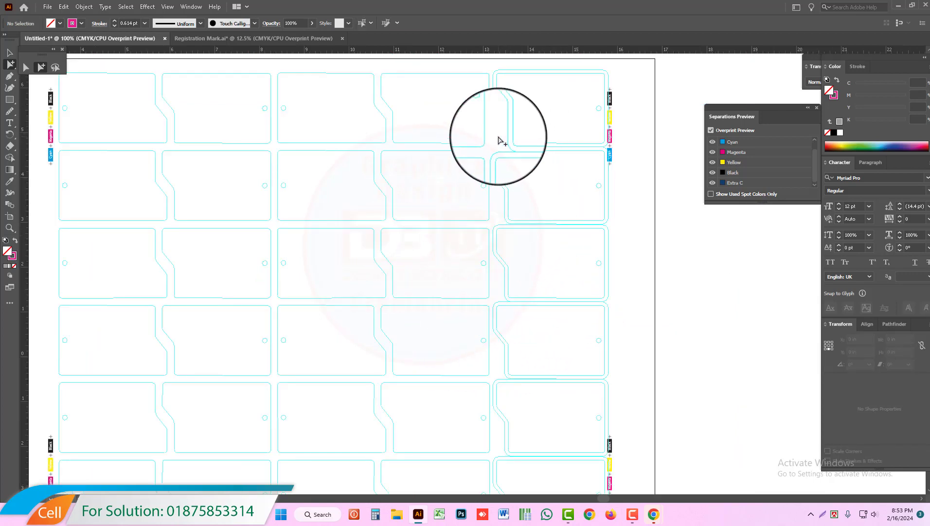
left_click_drag(494, 131, 506, 148)
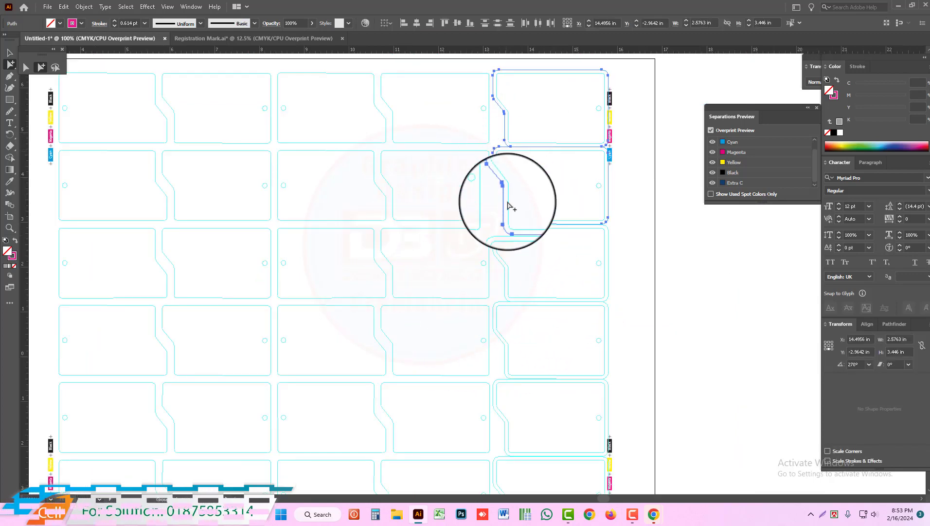
left_click(498, 228)
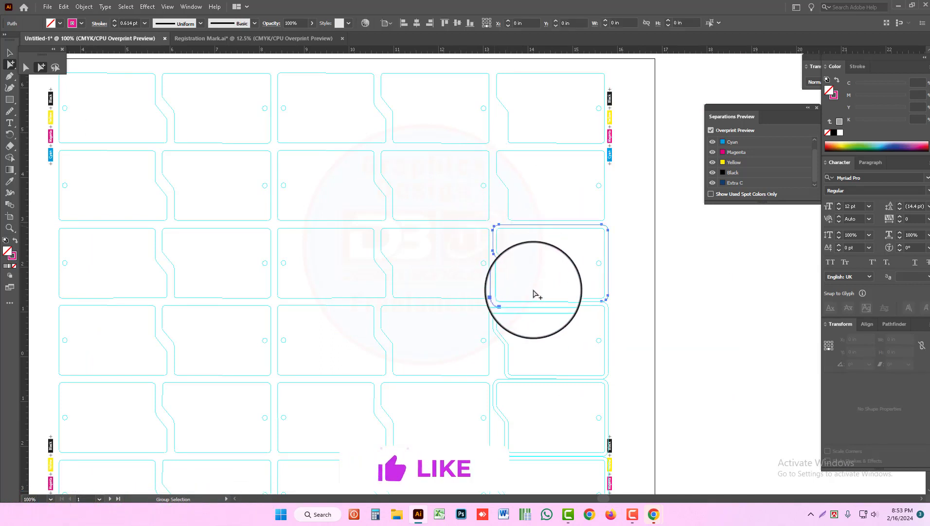
- Seat the column 5 tag outlines back into rows 4 and 5
scroll(535, 294, "down", 2)
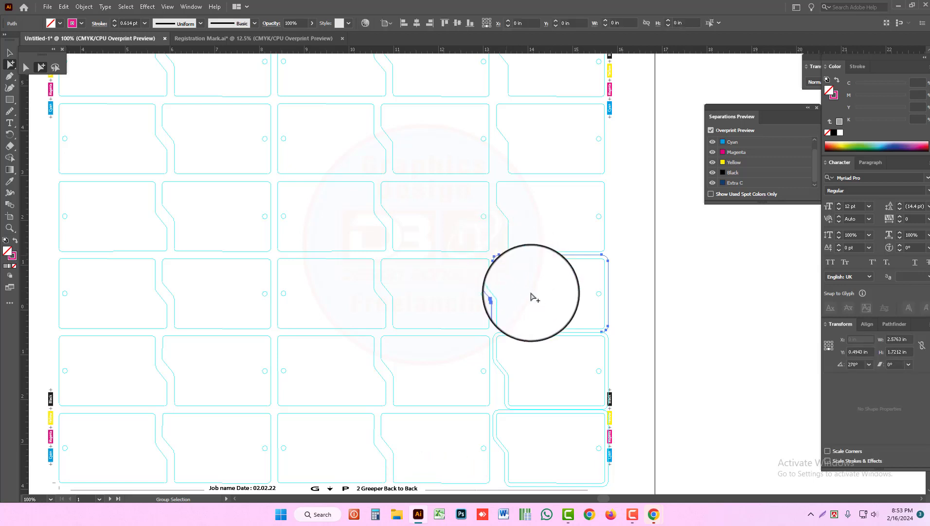
scroll(533, 297, "down", 3)
left_click_drag(520, 275, 528, 278)
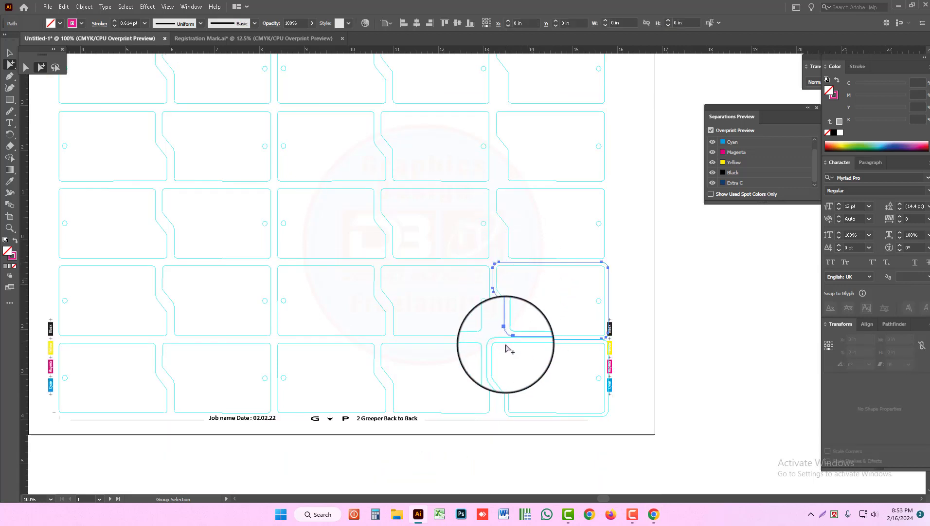
left_click(498, 344)
left_click(469, 314)
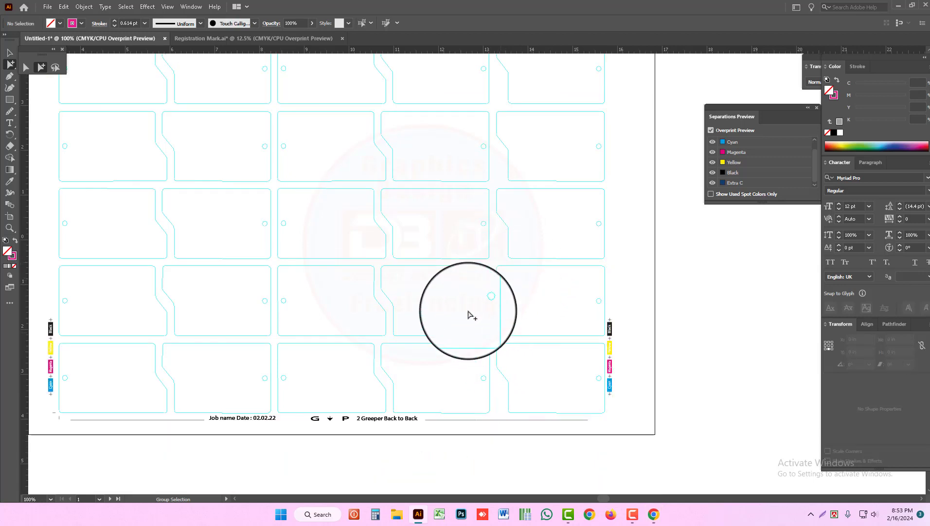
- Select every die-cut tag outline and give it a magenta stroke at 1 pt weight
left_click(424, 221, "alt")
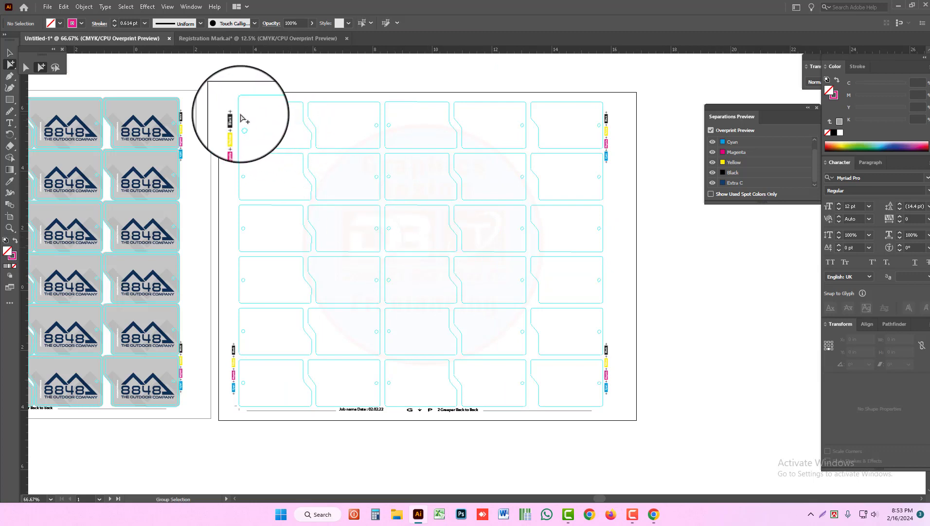
left_click_drag(242, 108, 602, 393)
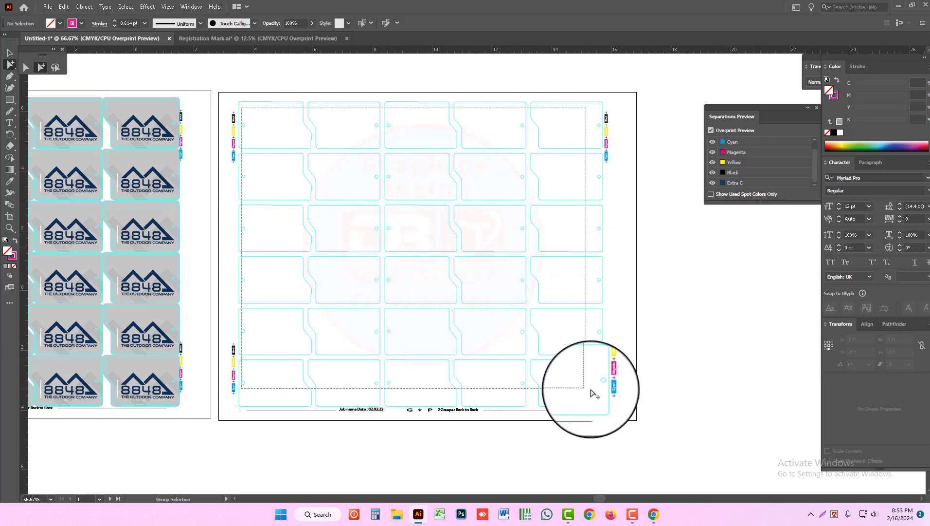
left_click_drag(602, 395, 601, 393)
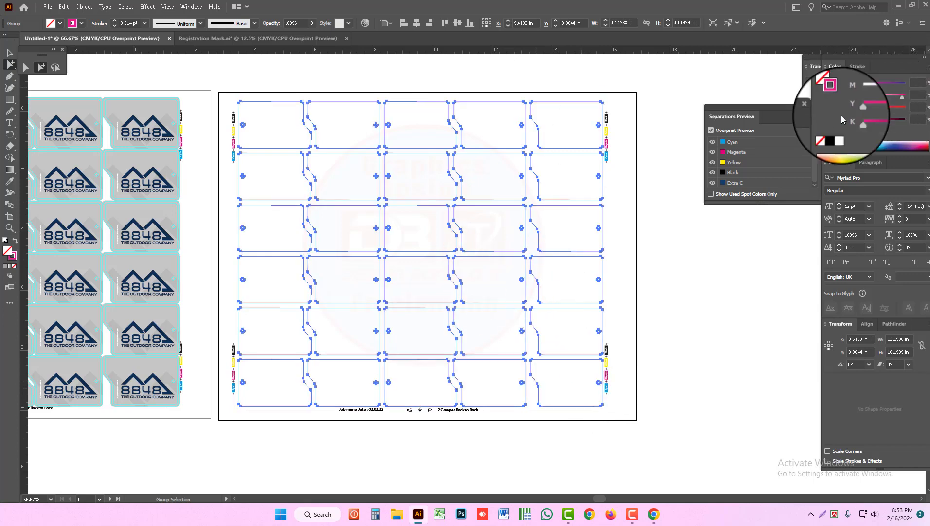
left_click(145, 23)
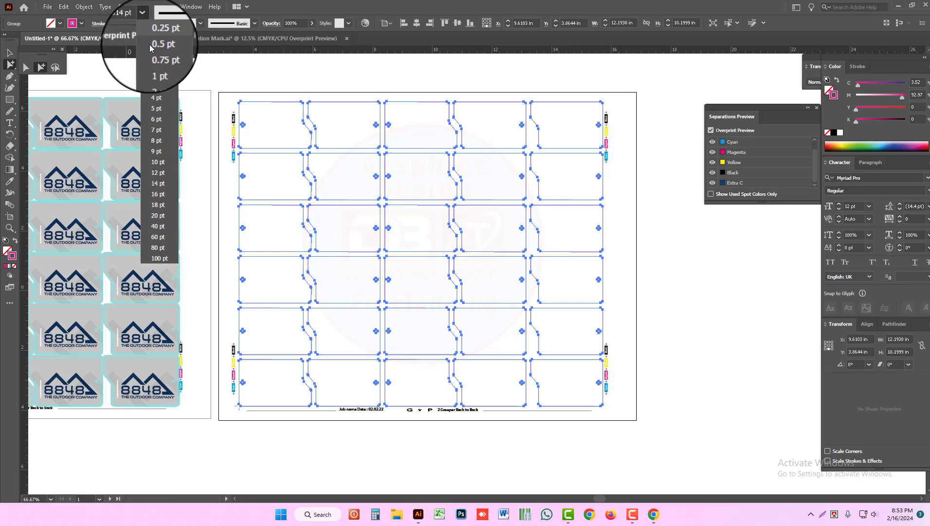
left_click(157, 79)
left_click(308, 93)
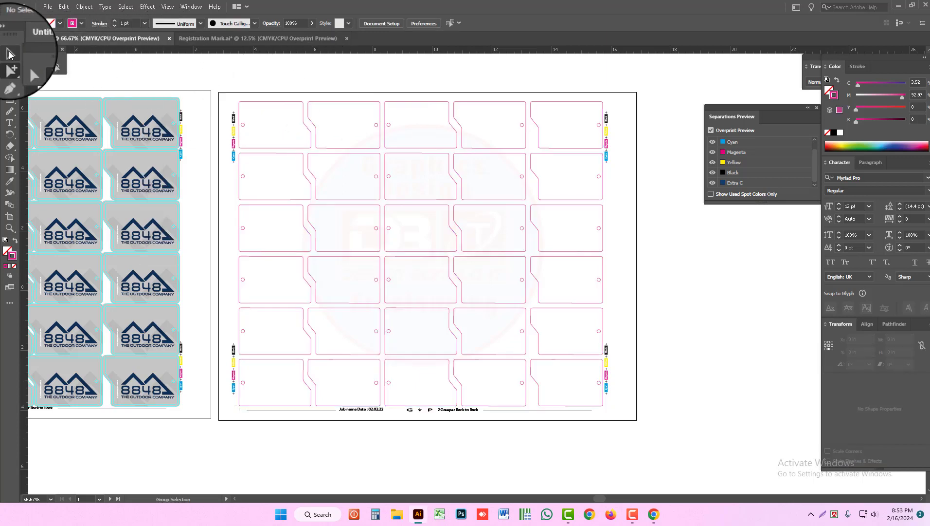
key("v")
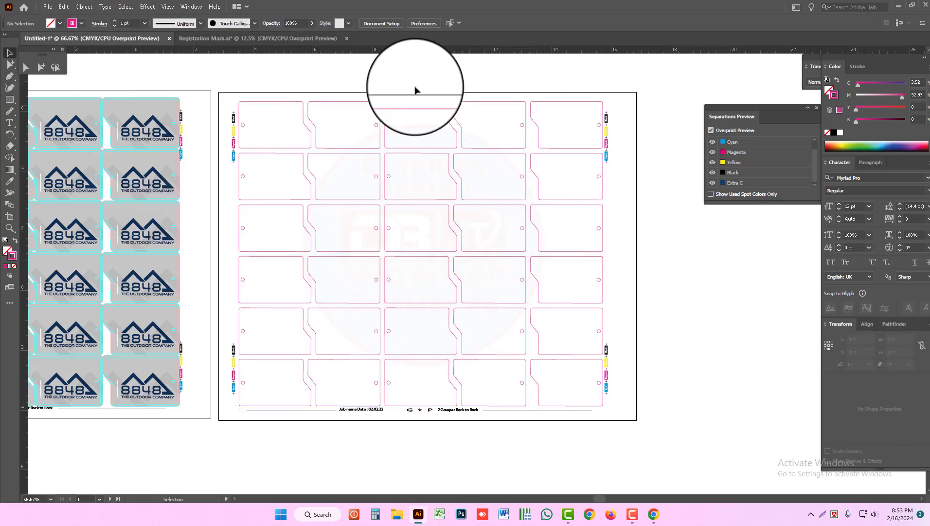
left_click(428, 255)
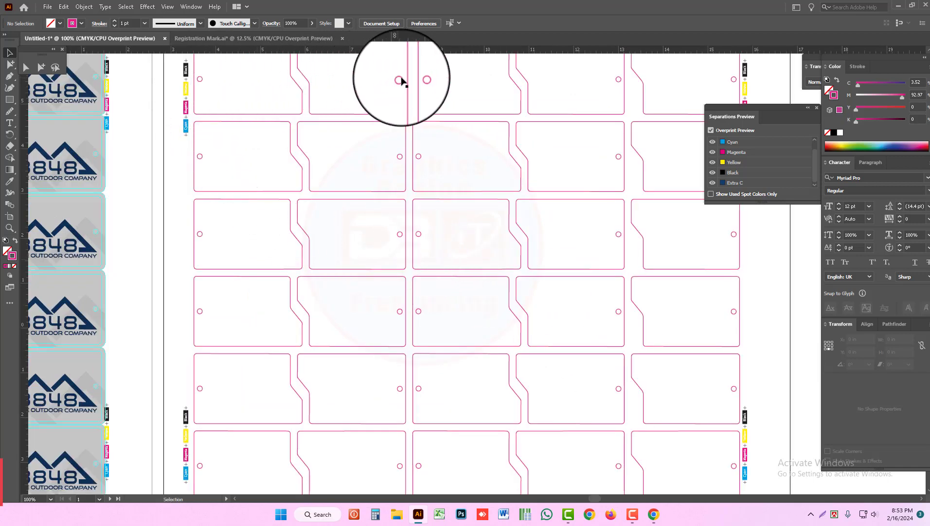
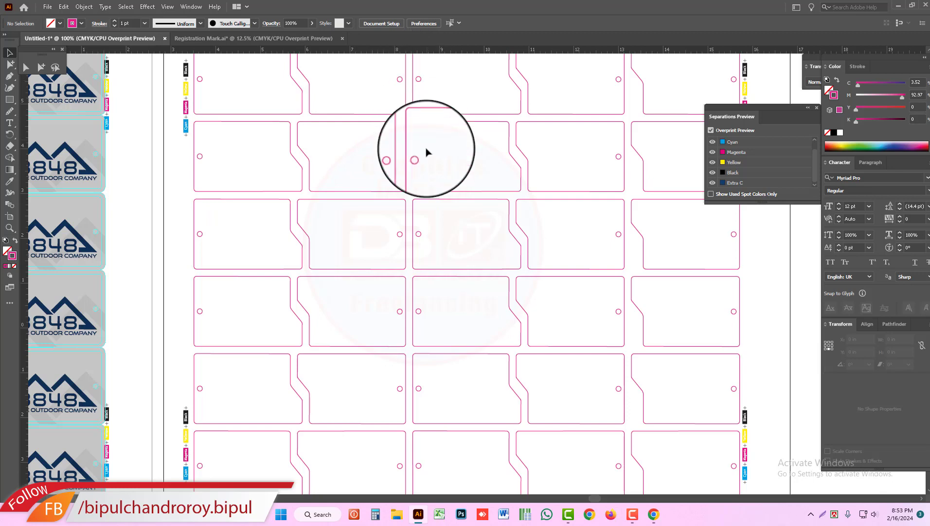
- Zoom out to show both artboards and select the die-cut groups on the right artboard
left_click(462, 268, "alt")
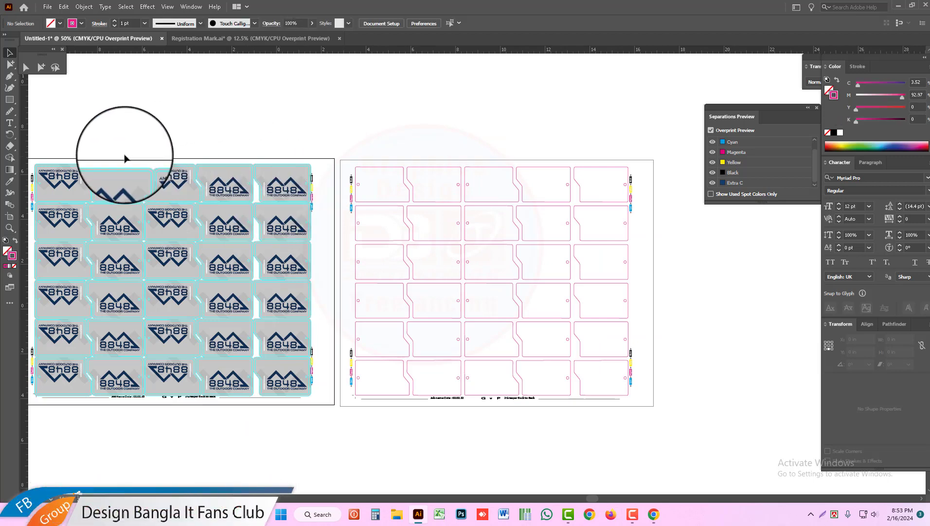
mouse_move(337, 141)
left_mouse_down()
mouse_move(699, 457)
mouse_move(469, 380)
left_mouse_up()
left_click_drag(312, 338, 483, 345)
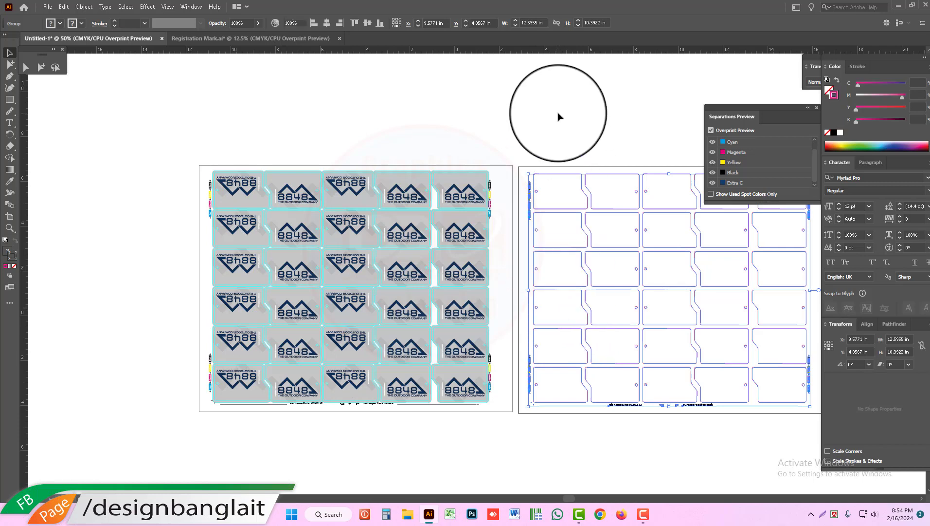
- Check the artwork by selecting the label grid and die-cut layout on each artboard, then deselect
left_click(558, 117)
scroll(390, 265, "right", 3)
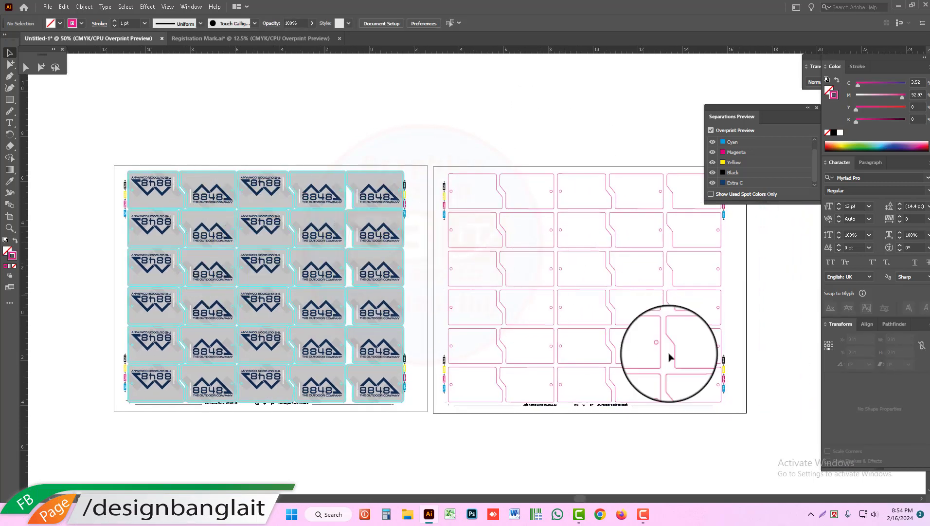
left_click_drag(760, 424, 112, 150)
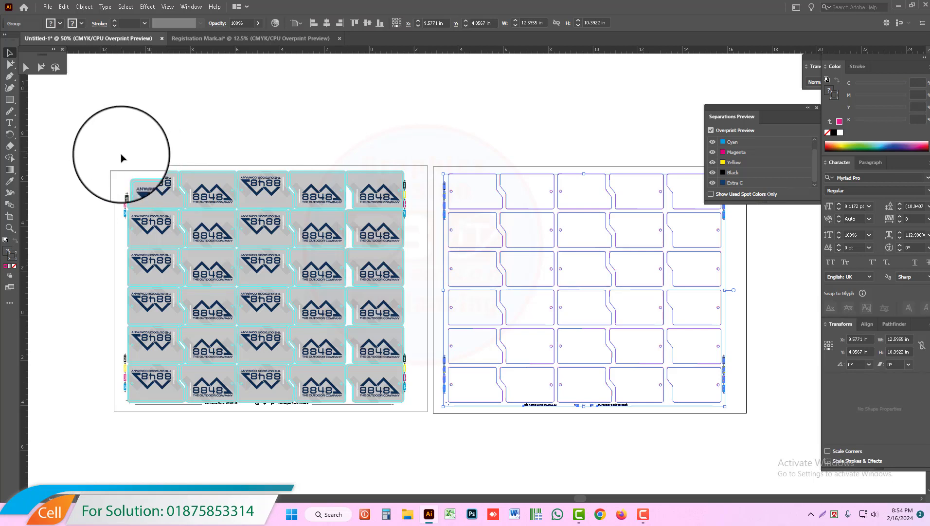
left_click_drag(121, 152, 402, 416)
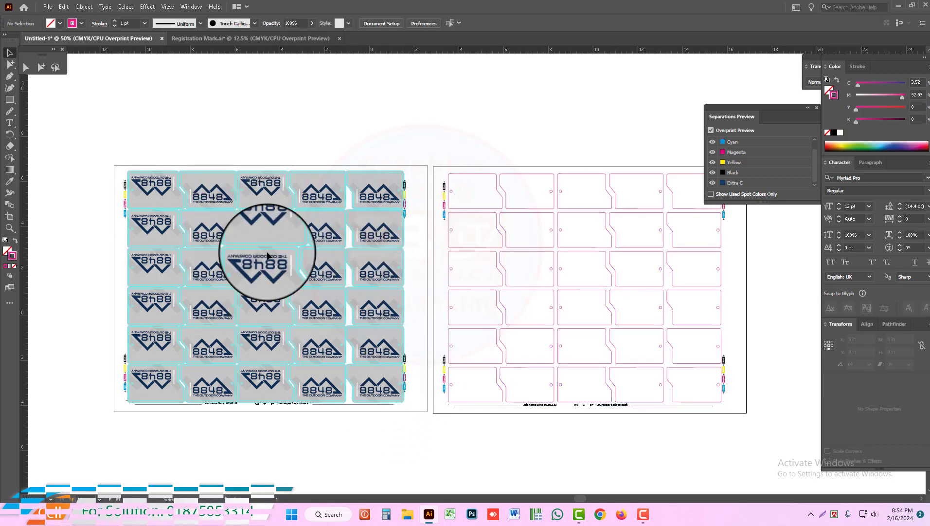
left_click_drag(442, 155, 748, 422)
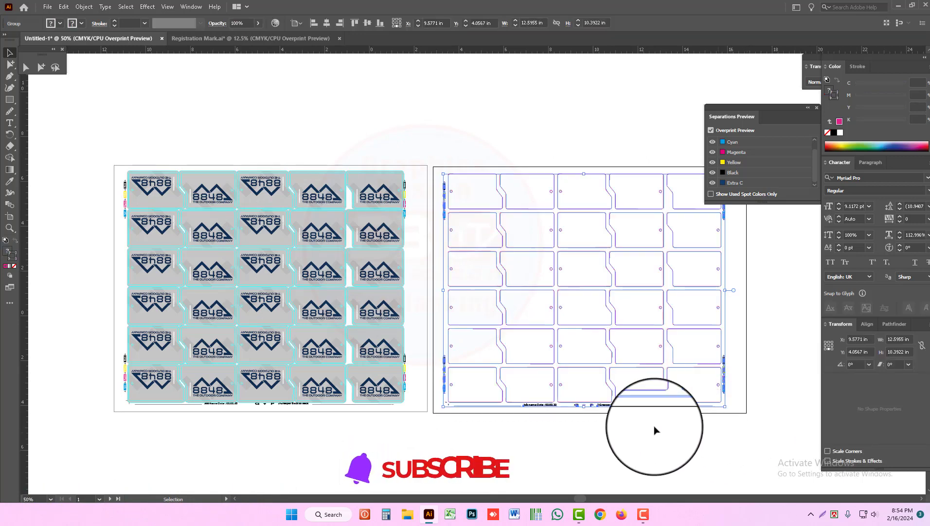
left_click(506, 146)
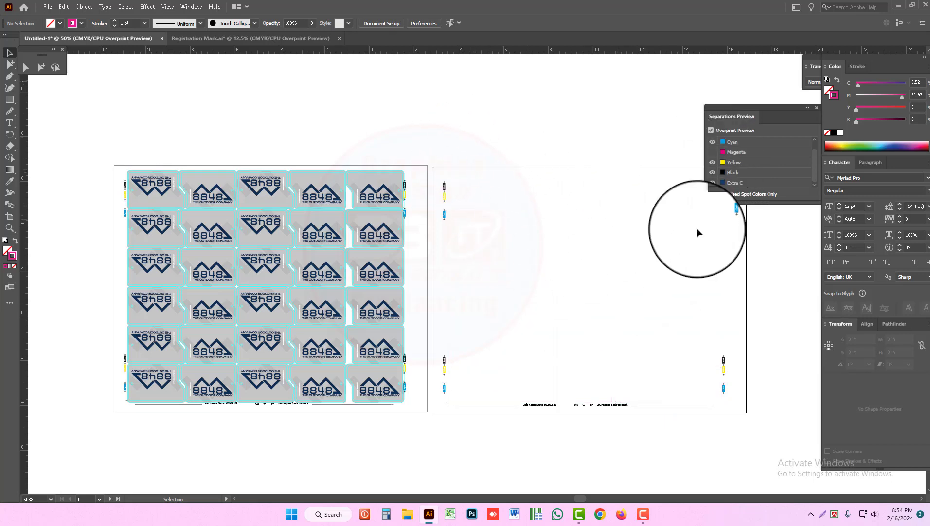
- Toggle the Magenta separation's visibility and select the die-cut layout to check the cut lines
left_click(713, 153)
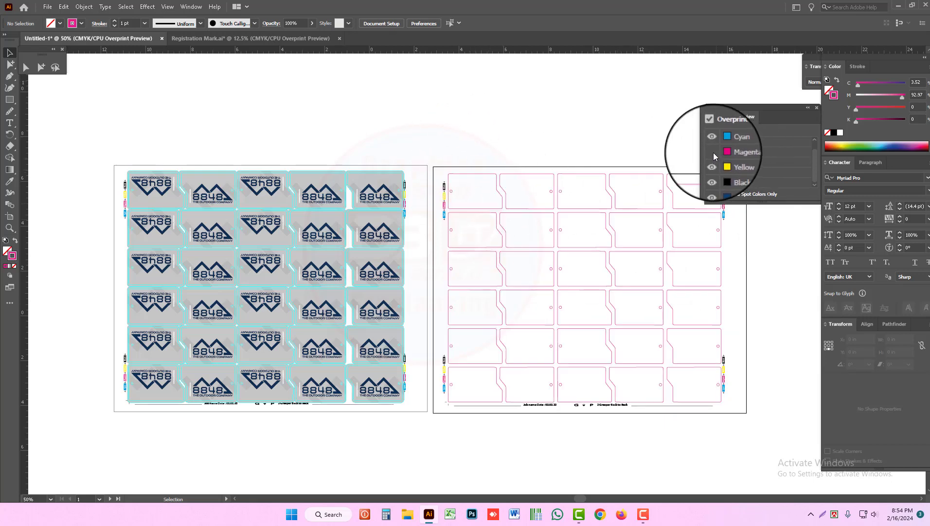
left_click(713, 152)
left_click_drag(441, 158, 746, 447)
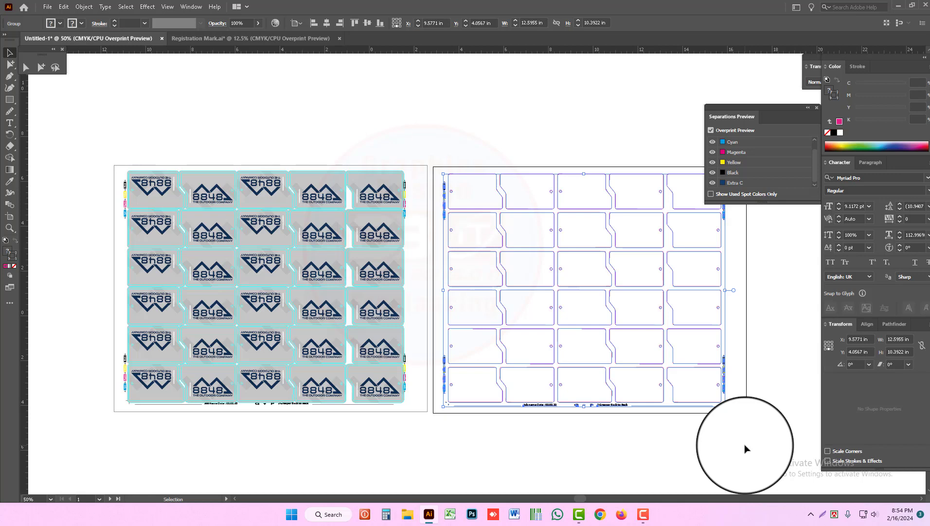
left_click_drag(275, 141, 310, 213)
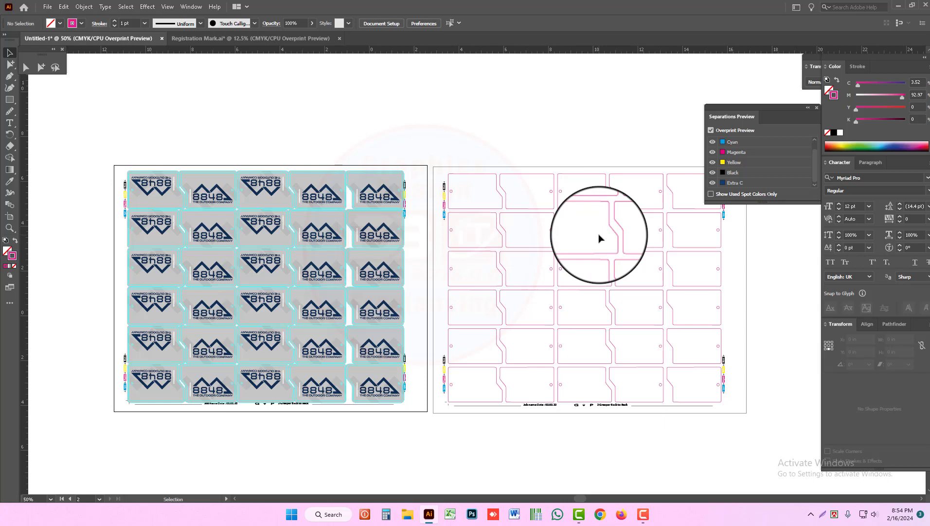